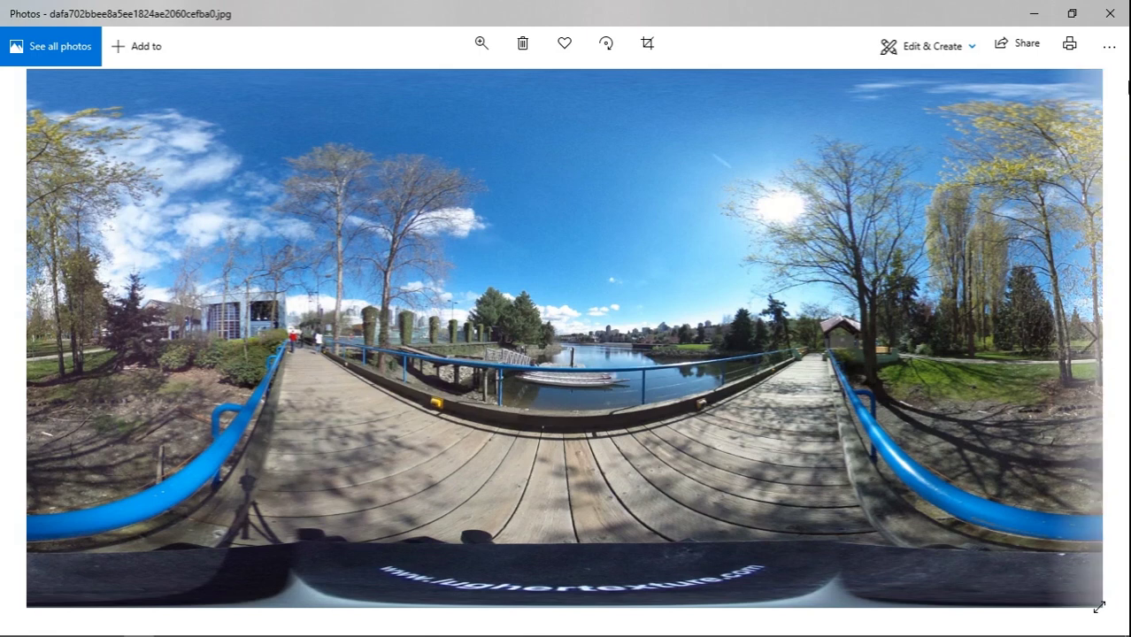
- Minimise the Windows Photos panorama viewer to reveal the desktop files
left_click(1033, 13)
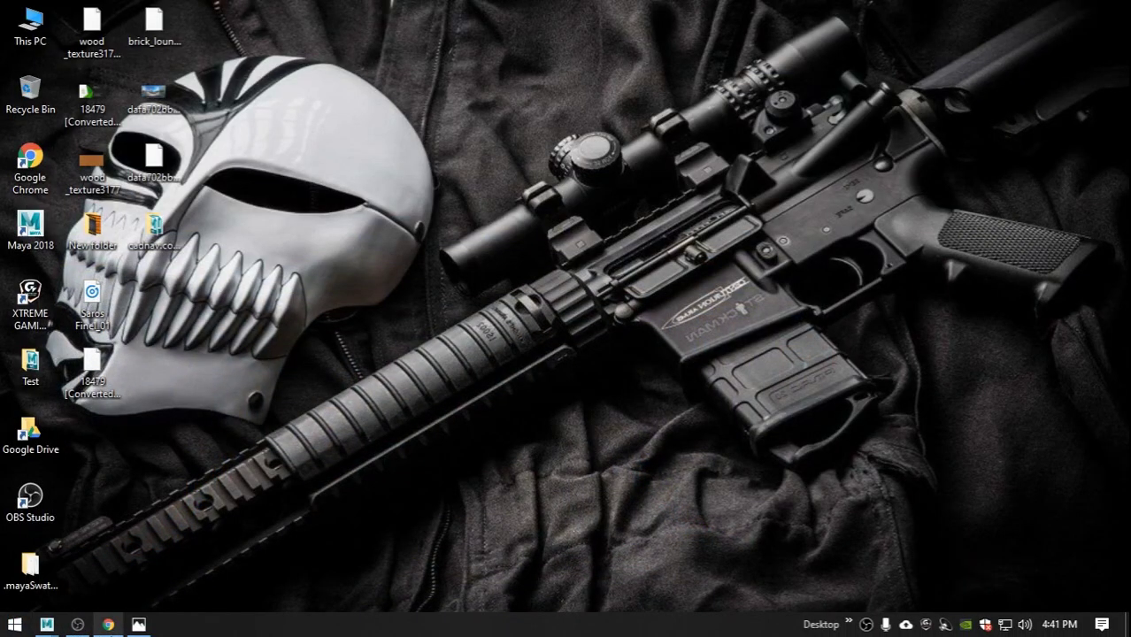
- Restore Chrome from the taskbar and switch to the 'hdri' search results tab
left_click(107, 625)
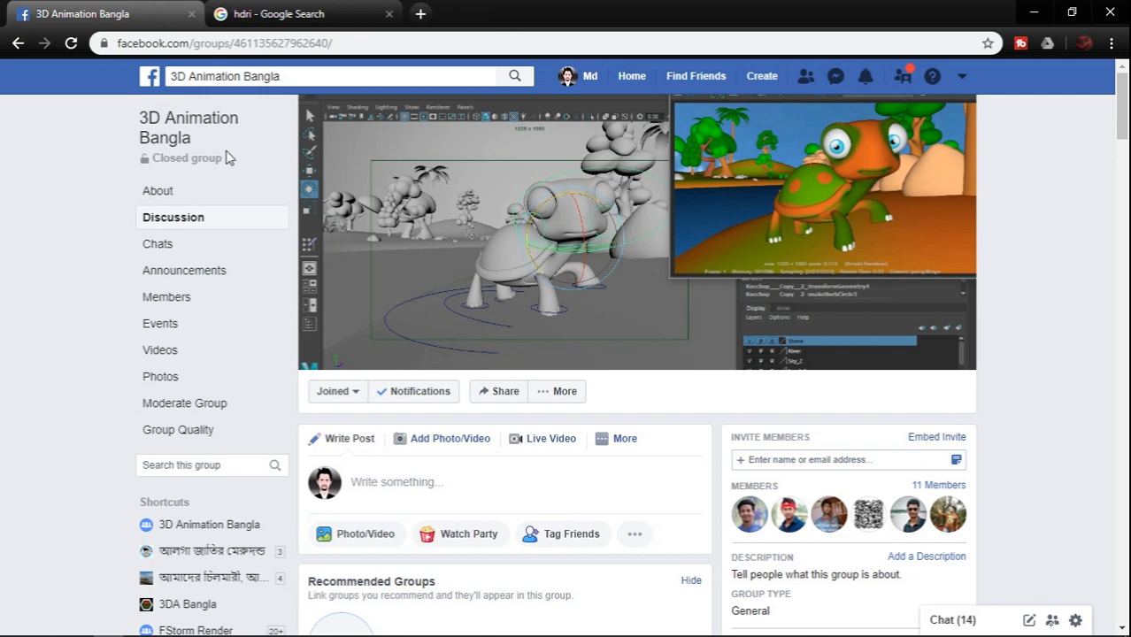
left_click(282, 14)
- Close the Facebook group tab and show Google Images results for 'hdri'
left_click(191, 14)
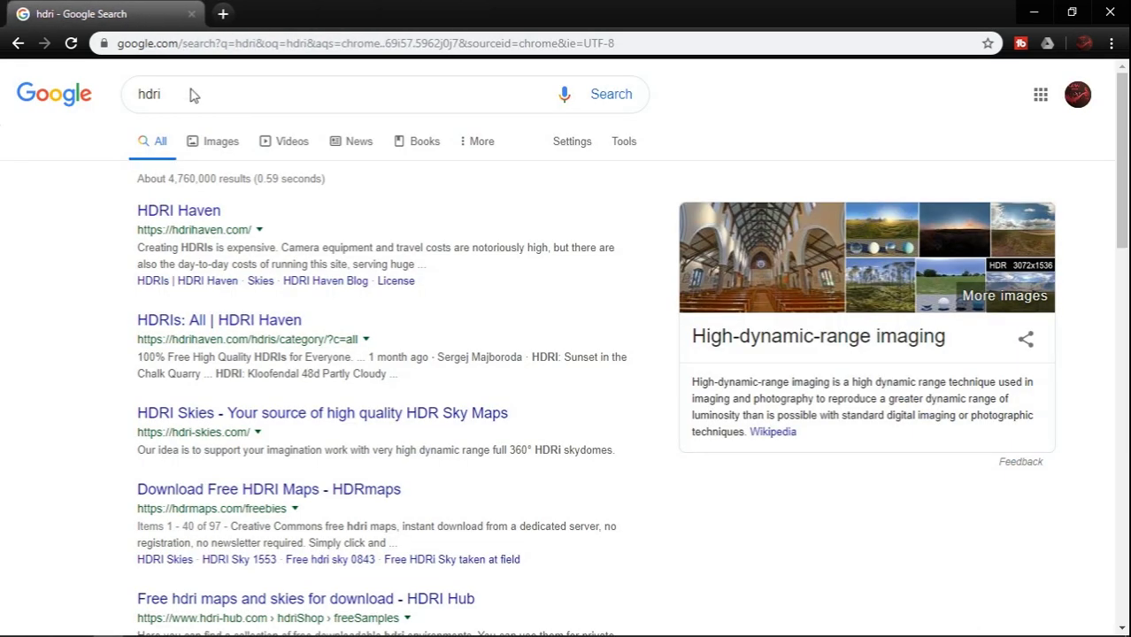
left_click(221, 143)
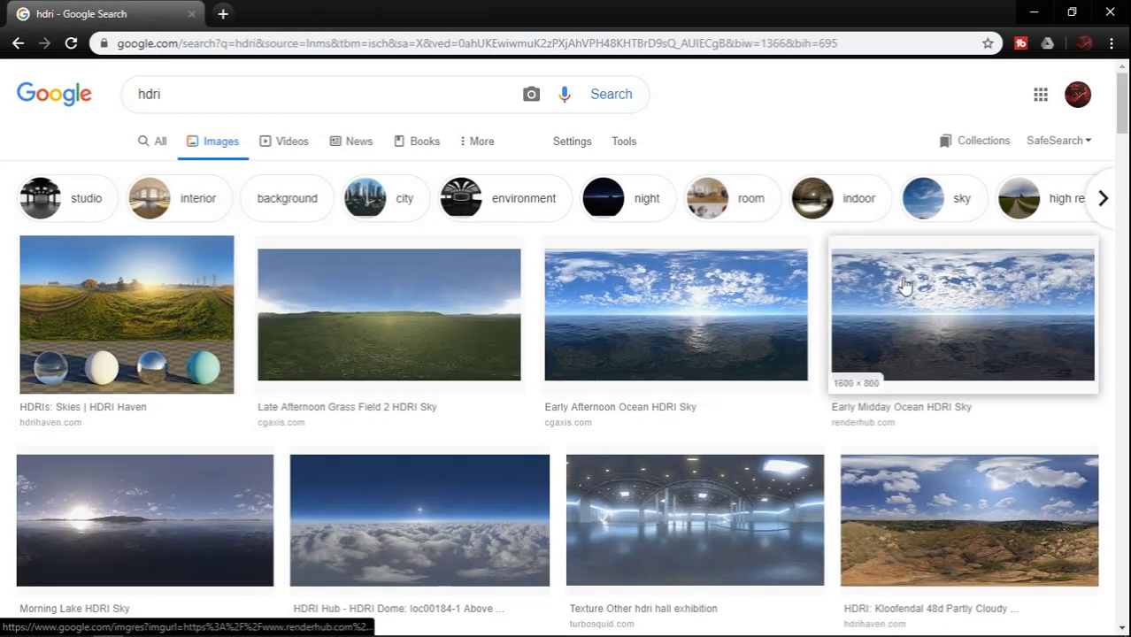
scroll(434, 268, "down", 4)
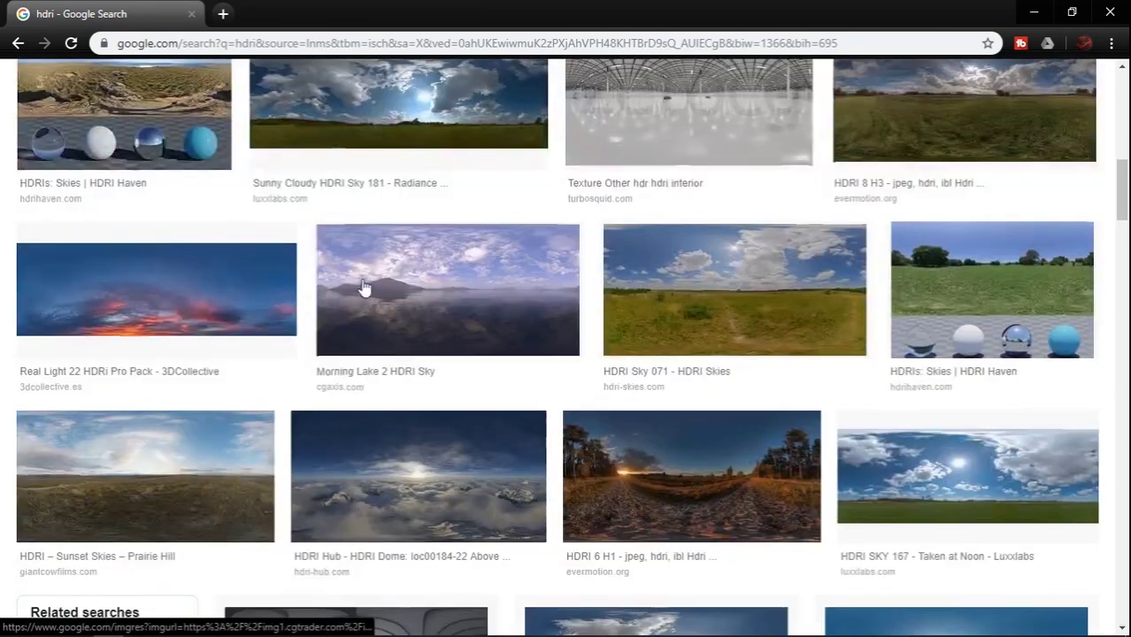
scroll(411, 320, "up", 2)
scroll(487, 288, "up", 2)
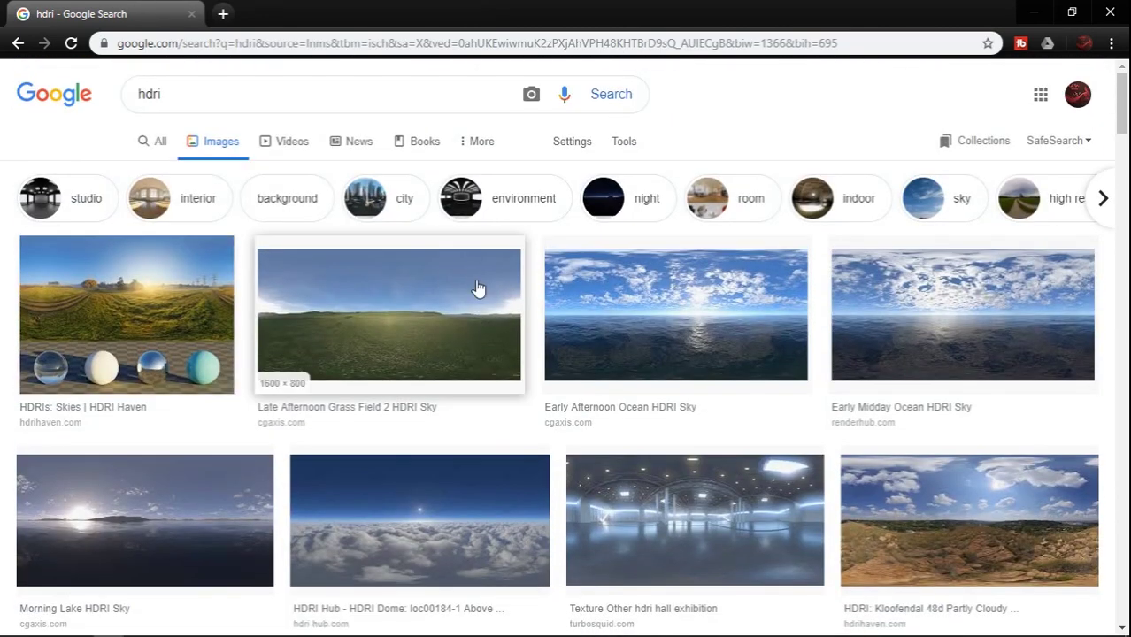
scroll(479, 292, "down", 6)
scroll(478, 297, "down", 5)
scroll(474, 301, "up", 5)
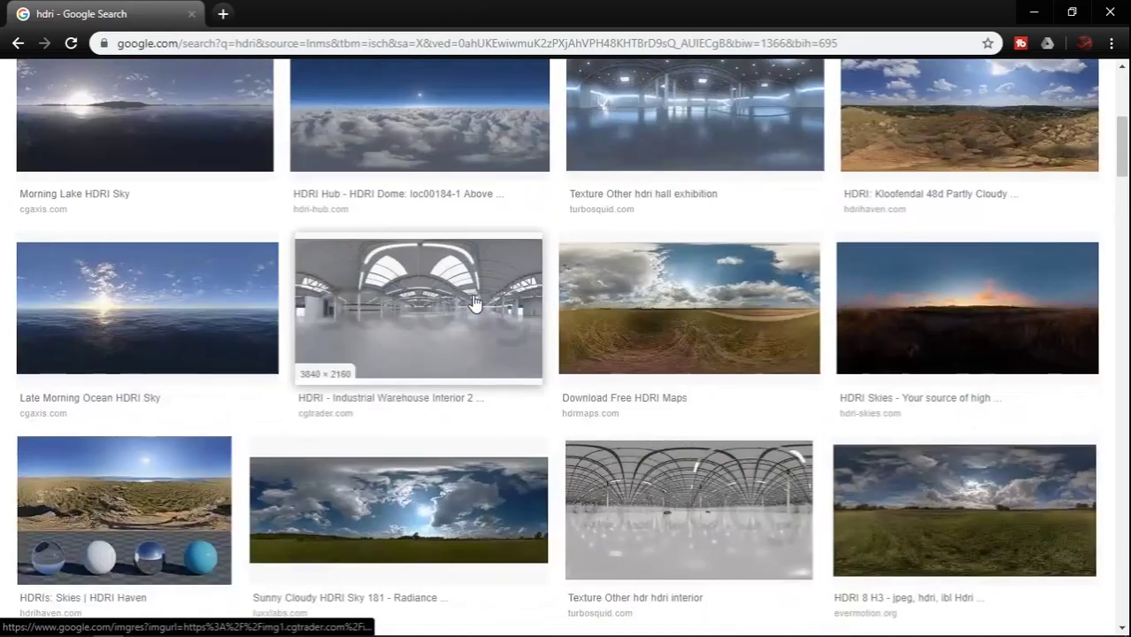
scroll(476, 292, "up", 3)
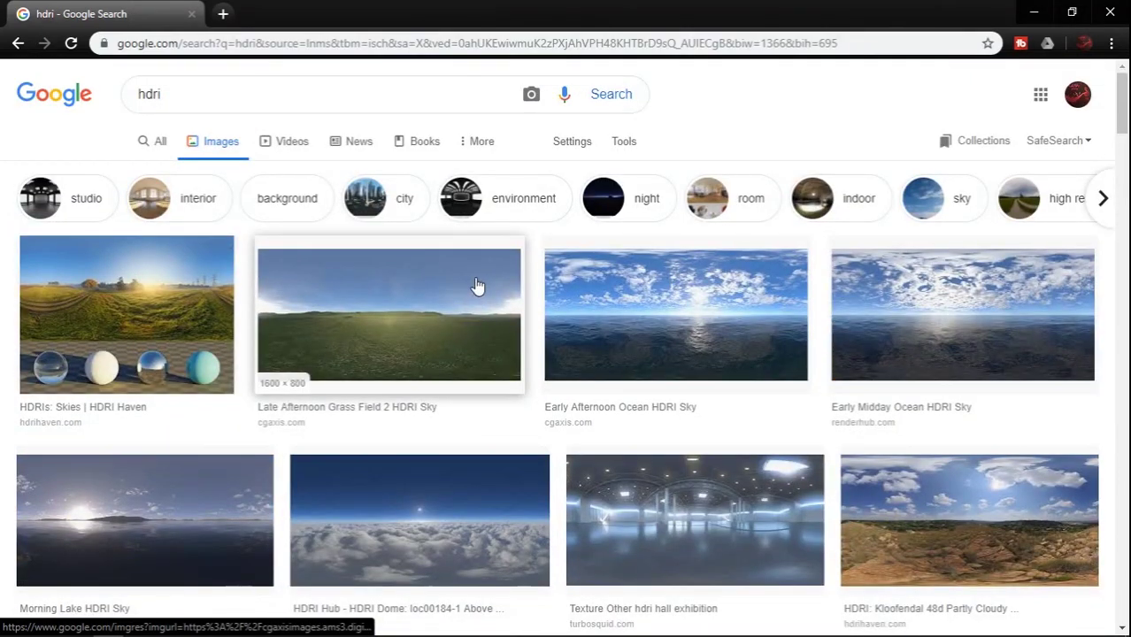
- Browse the HDRI images and preview HDRI Hub's 'Above the Clouds' dome
scroll(469, 286, "down", 4)
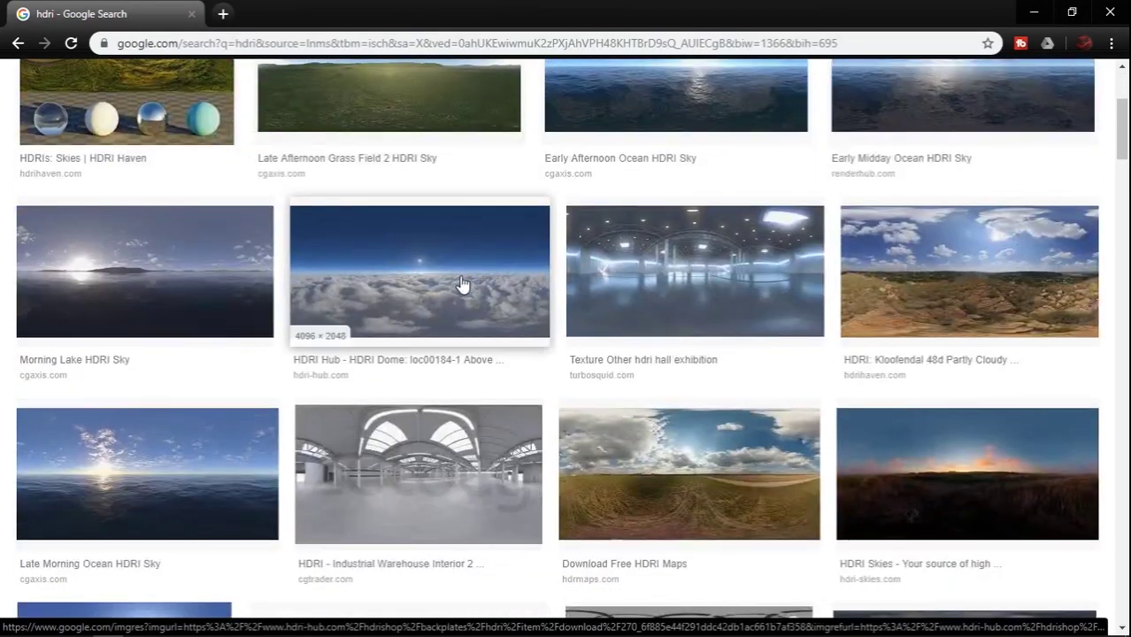
scroll(451, 286, "down", 2)
scroll(186, 243, "up", 2)
scroll(174, 230, "up", 1)
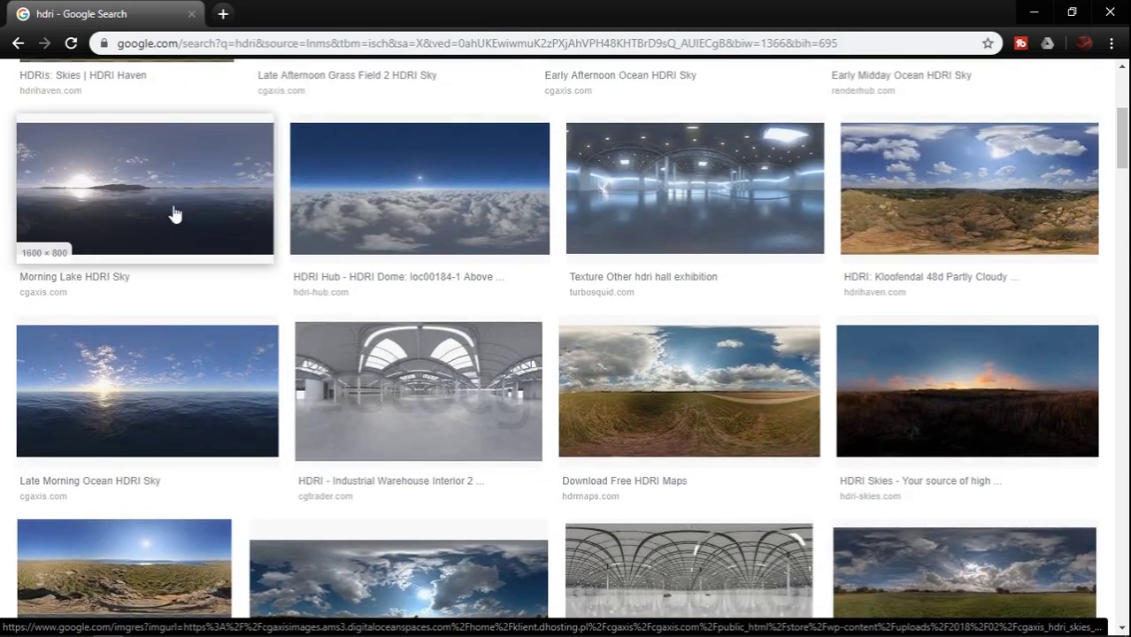
scroll(173, 235, "up", 4)
scroll(172, 255, "down", 7)
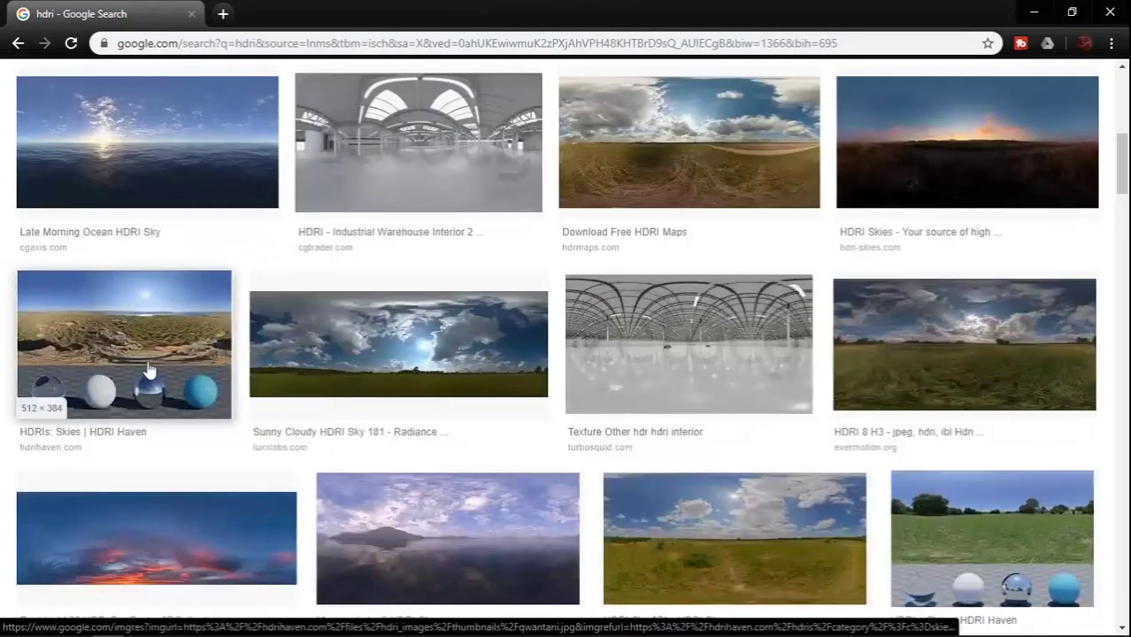
scroll(156, 376, "down", 5)
scroll(159, 358, "up", 8)
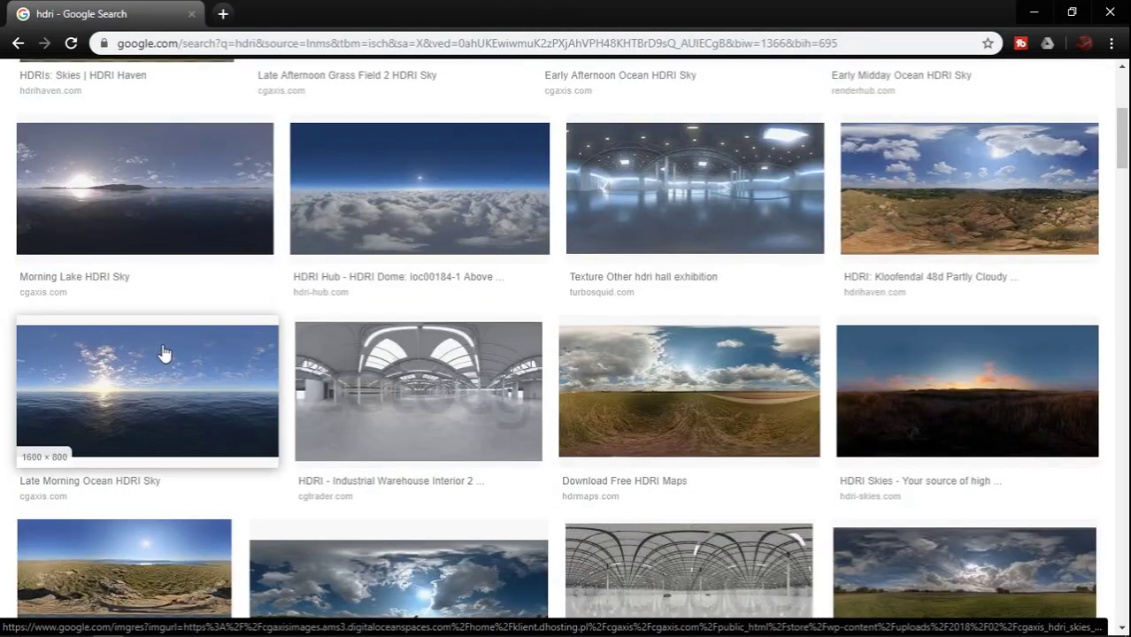
left_click(388, 228)
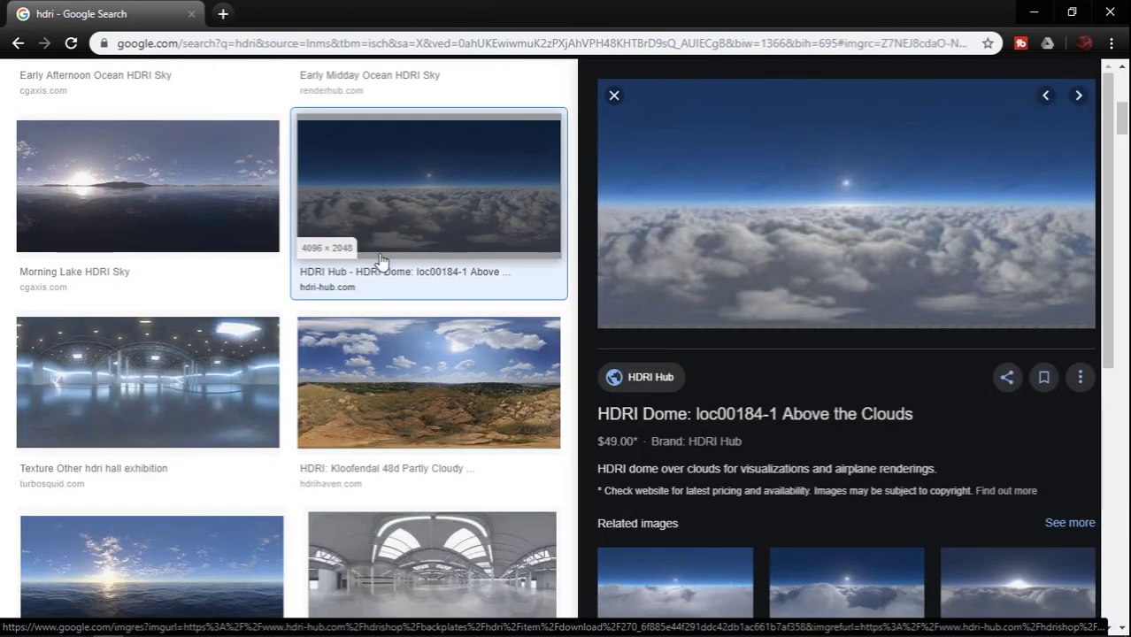
scroll(385, 248, "up", 3)
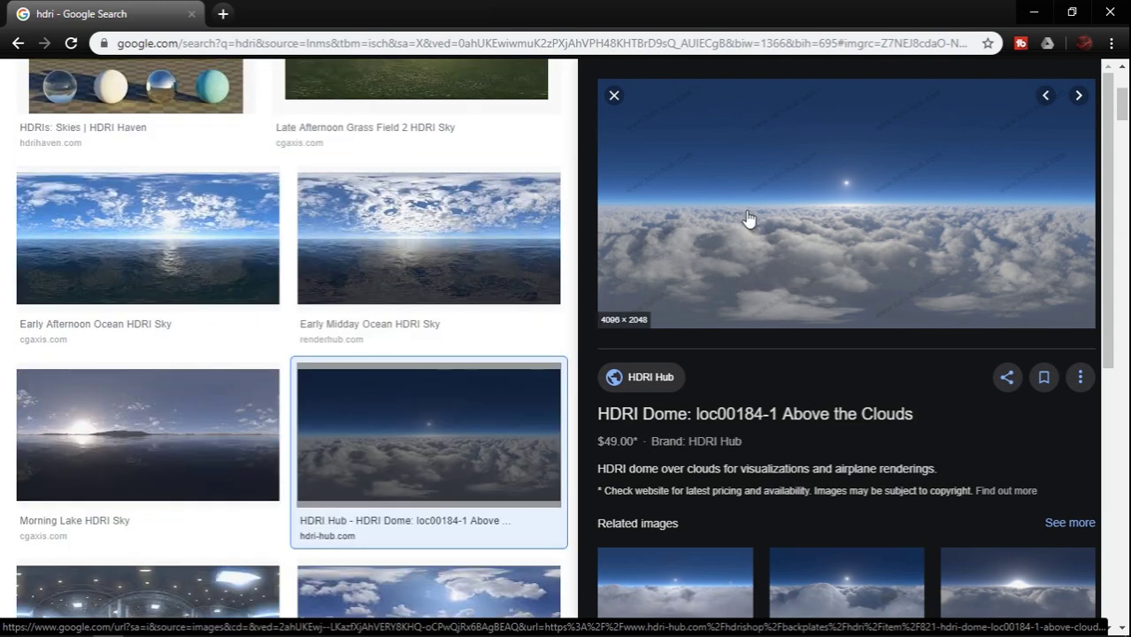
- Minimise Chrome, close the Photos panorama, and bring Maya 2018 to the front
left_click(1109, 12)
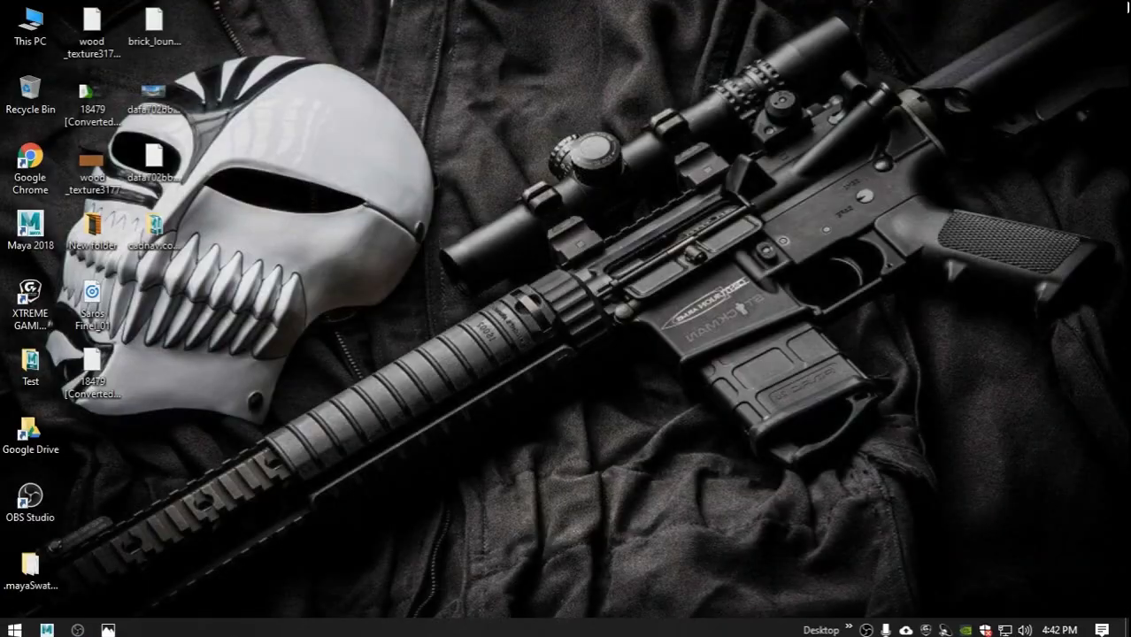
left_click(108, 625)
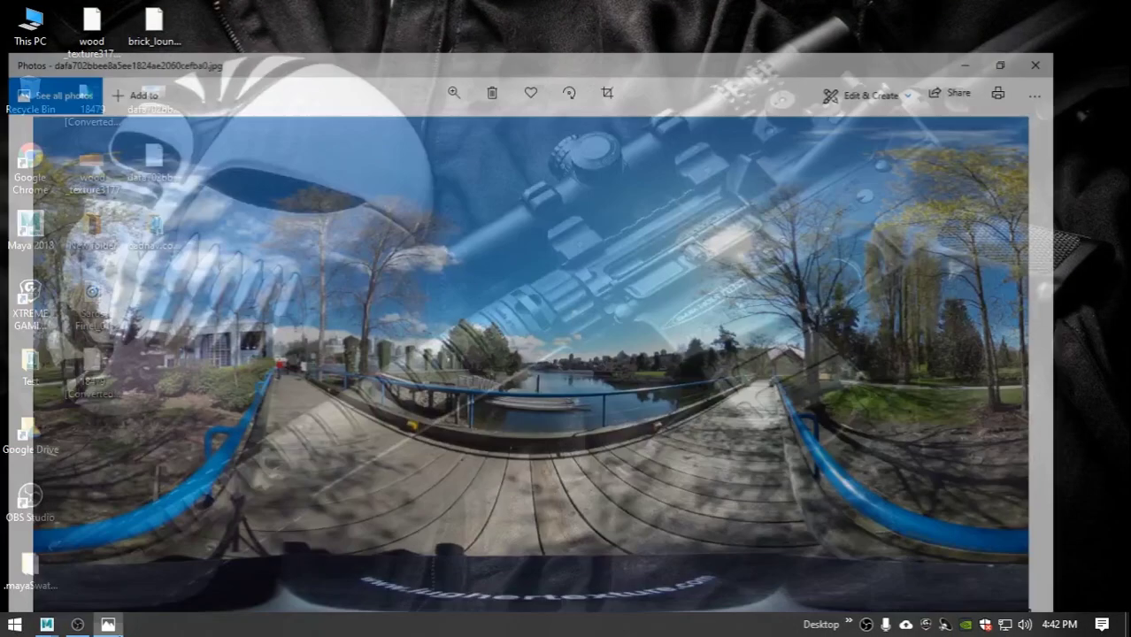
left_click(1109, 11)
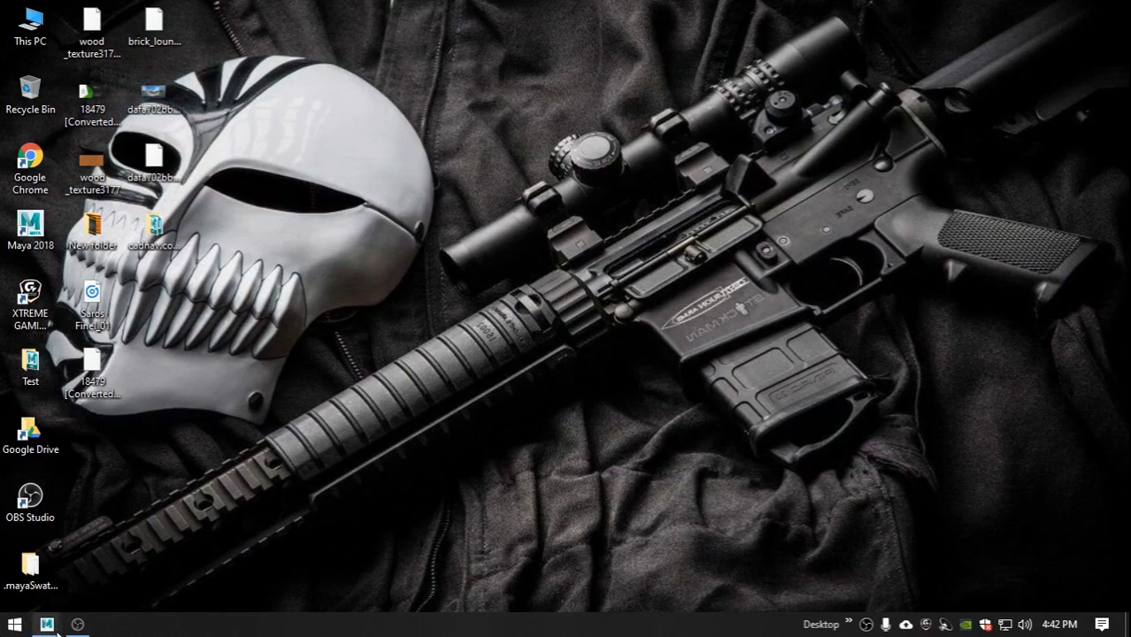
mouse_move(47, 624)
left_click(260, 543)
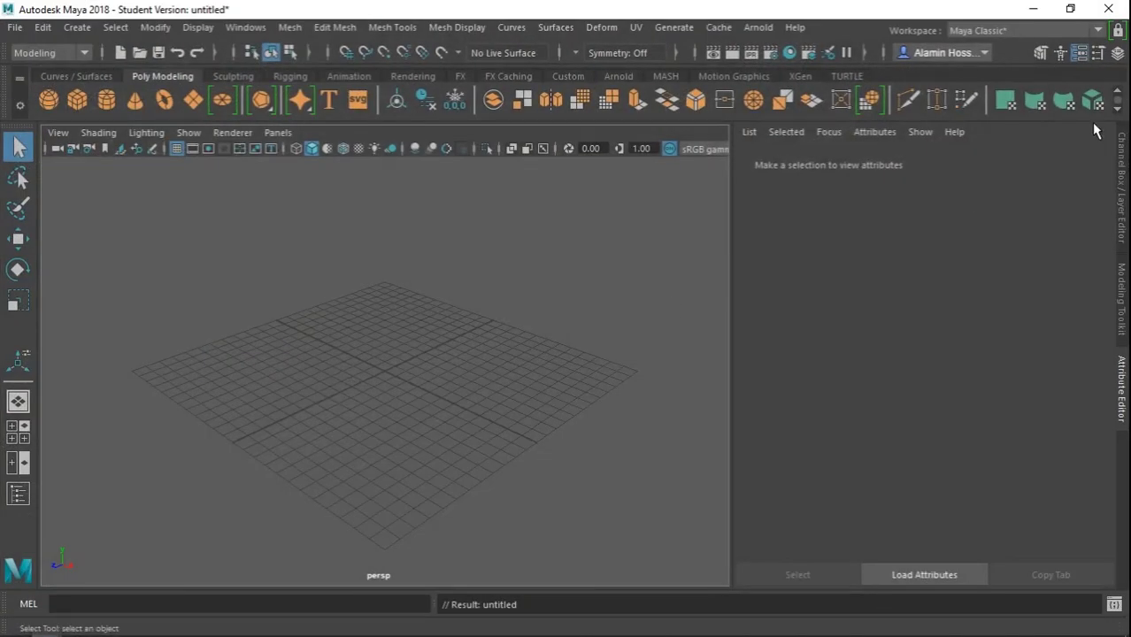
- Open the Modeling Toolkit and create a polygon cube
left_click(1041, 52)
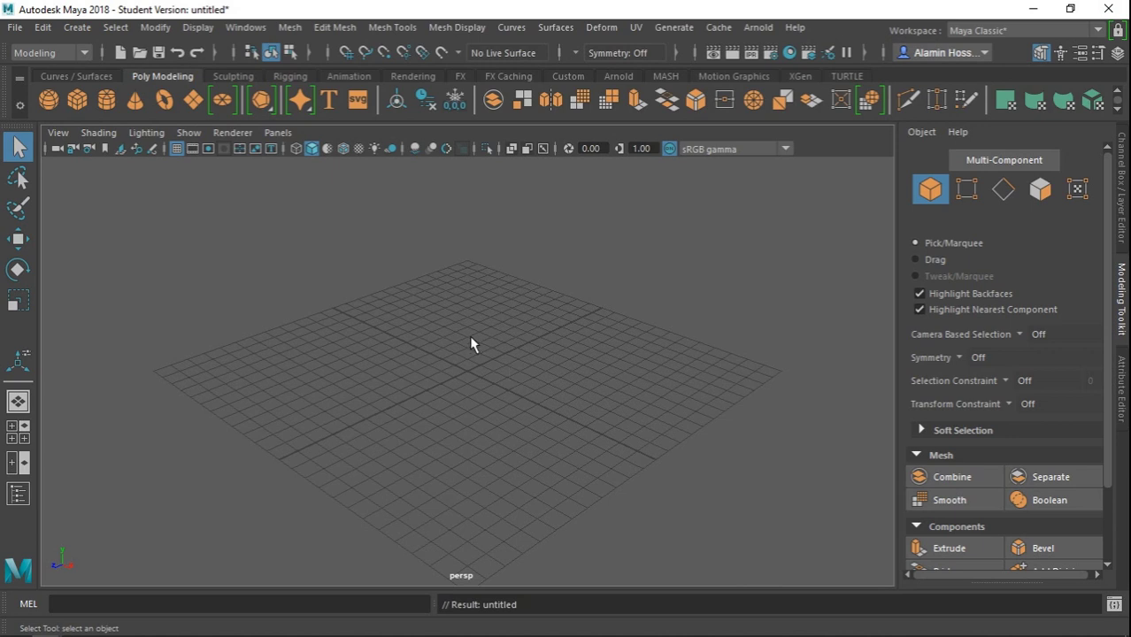
left_click(77, 99)
scroll(487, 363, "up", 3)
mouse_move(483, 374)
left_mouse_down("alt")
mouse_move(443, 429)
mouse_move(527, 457)
mouse_move(121, 378)
left_mouse_up("alt")
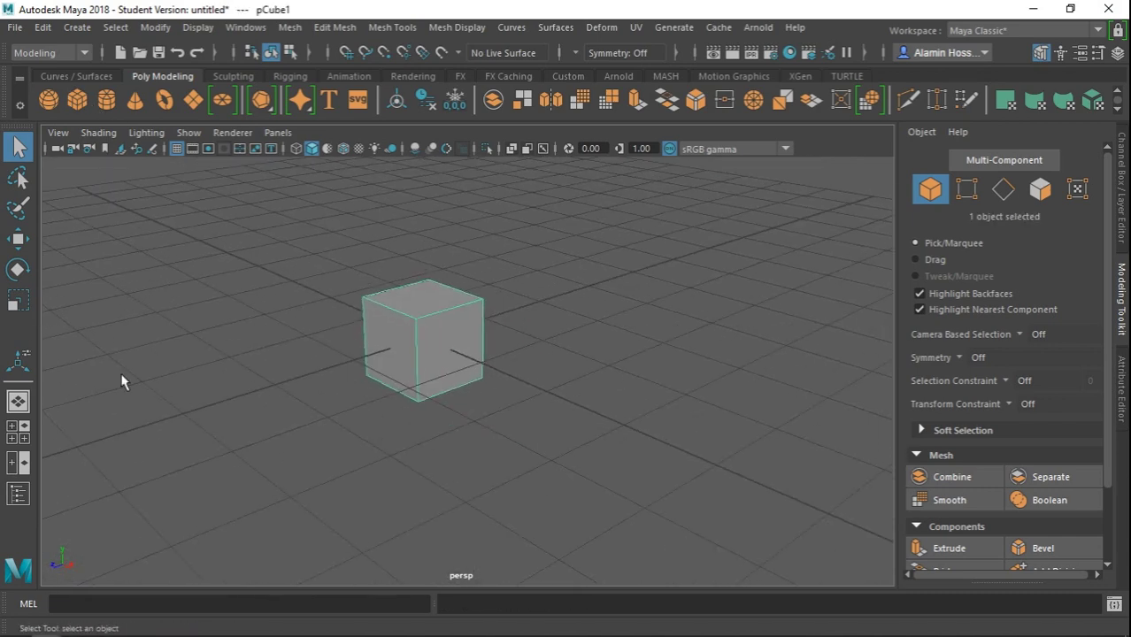
- Scale the cube wide in X and Z and thin in Y into a flat plate
left_click(19, 304)
left_click_drag(414, 367, 367, 354)
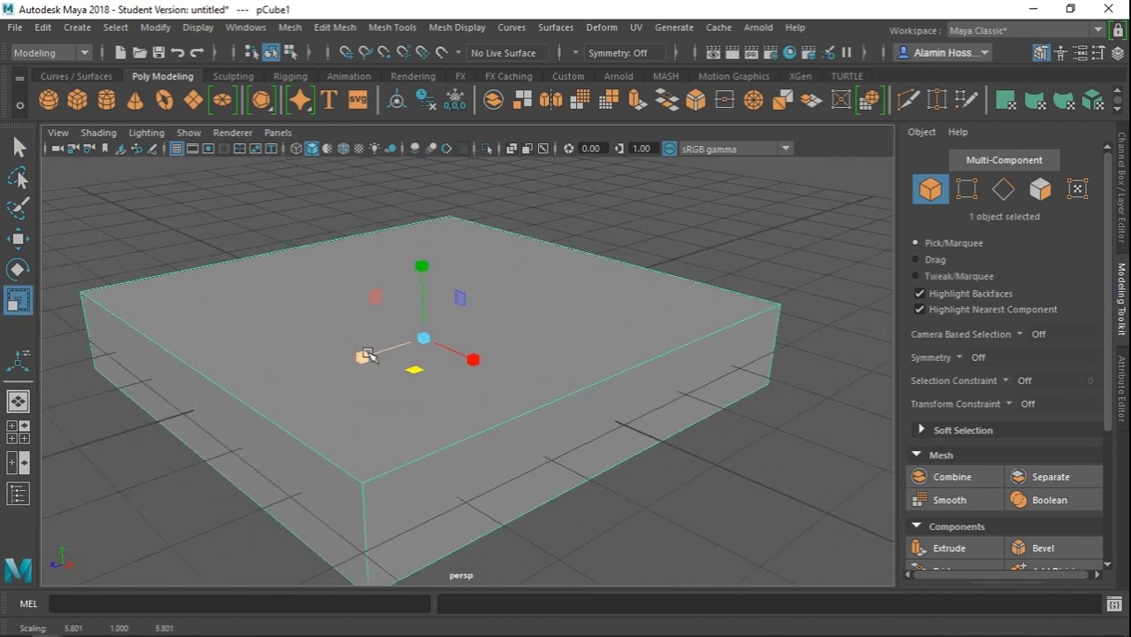
left_click_drag(422, 265, 450, 346)
right_click_drag(450, 346, 454, 439, "alt")
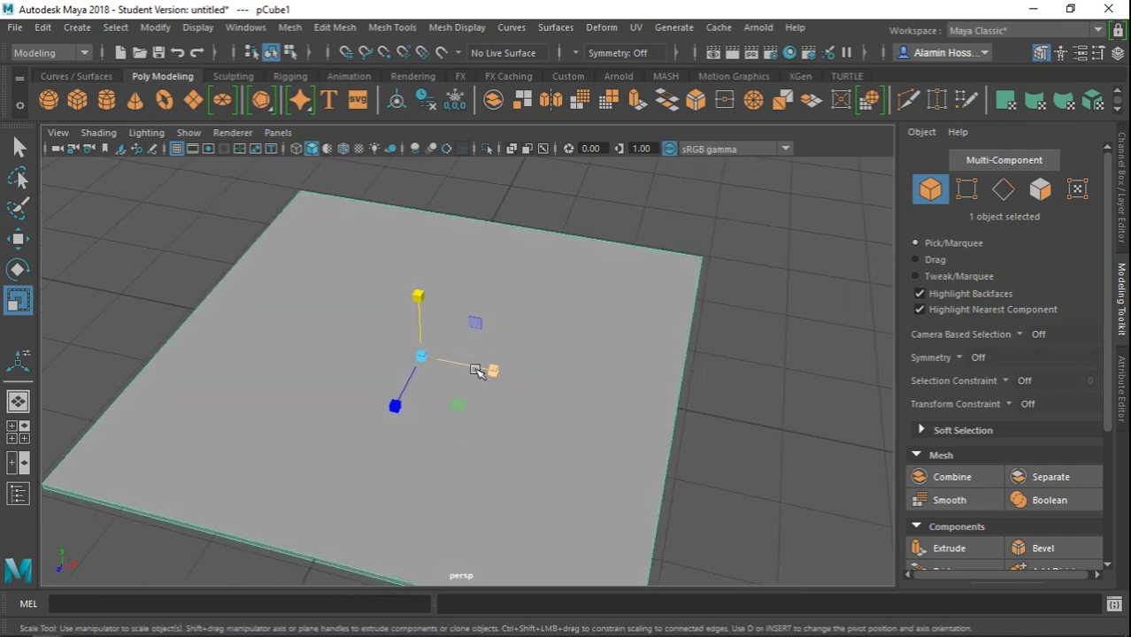
mouse_move(494, 372)
left_mouse_down()
mouse_move(596, 399)
mouse_move(549, 387)
left_mouse_up()
scroll(525, 381, "down", 5)
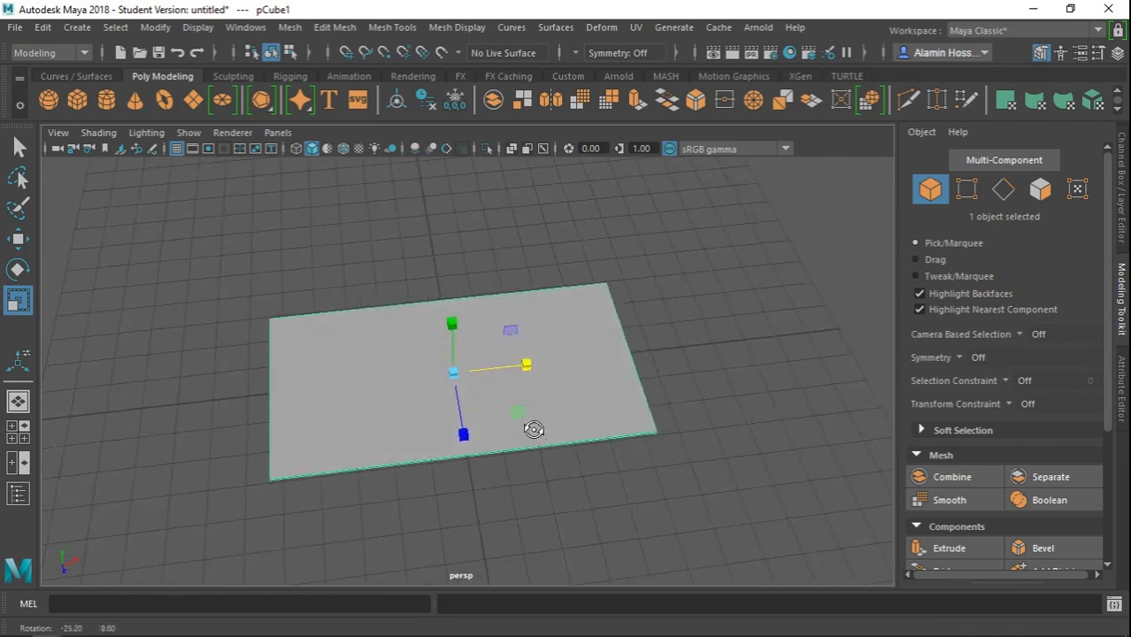
right_click_drag(524, 395, 518, 186)
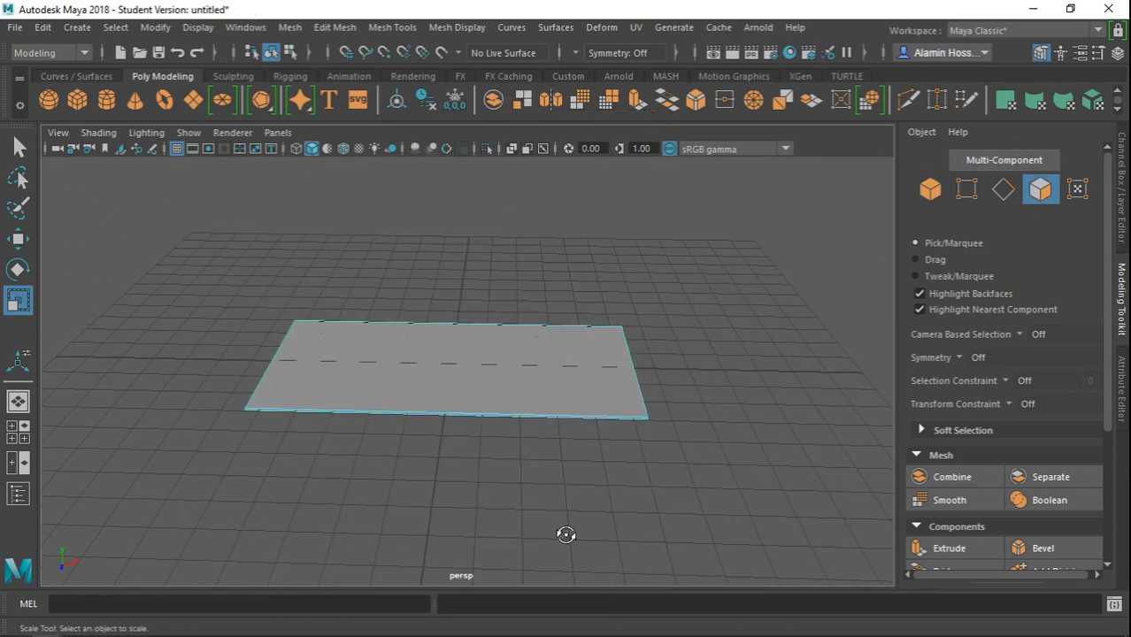
left_click_drag(565, 533, 534, 407, "alt")
- Extrude the plate's top face and scale it inward into a first border
left_click(534, 407)
mouse_move(580, 533)
left_mouse_down("alt")
mouse_move(571, 444)
mouse_move(513, 499)
mouse_move(543, 473)
left_mouse_up("alt")
key("ctrl+e")
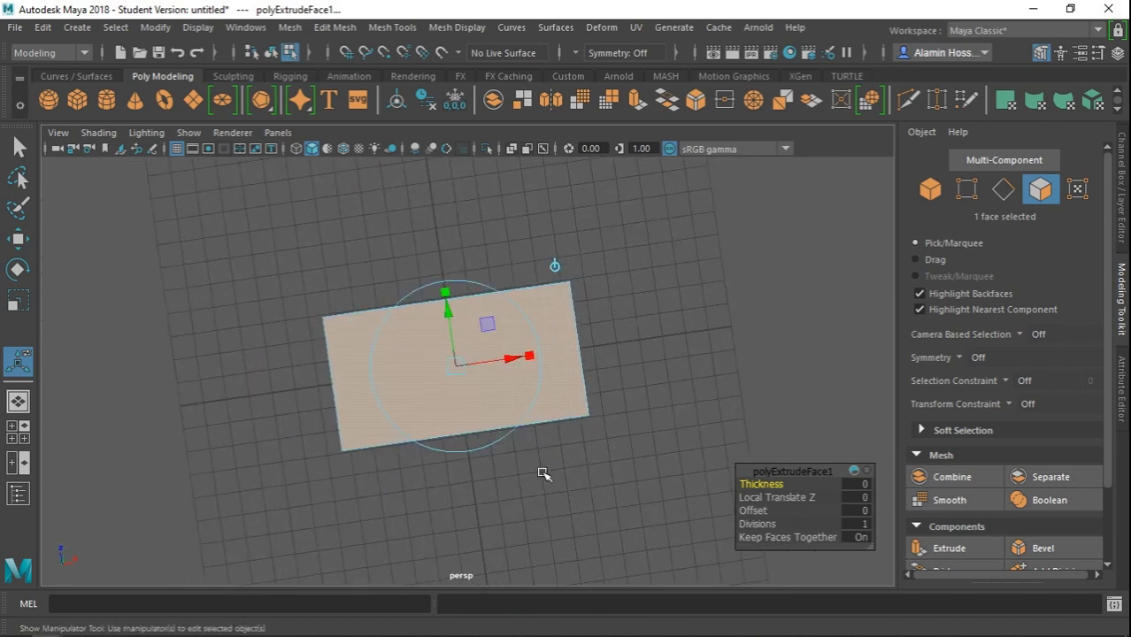
left_click(13, 305)
mouse_move(474, 513)
left_mouse_down("alt")
mouse_move(462, 525)
mouse_move(478, 288)
mouse_move(477, 329)
left_mouse_up("alt")
left_click_drag(529, 366, 524, 365)
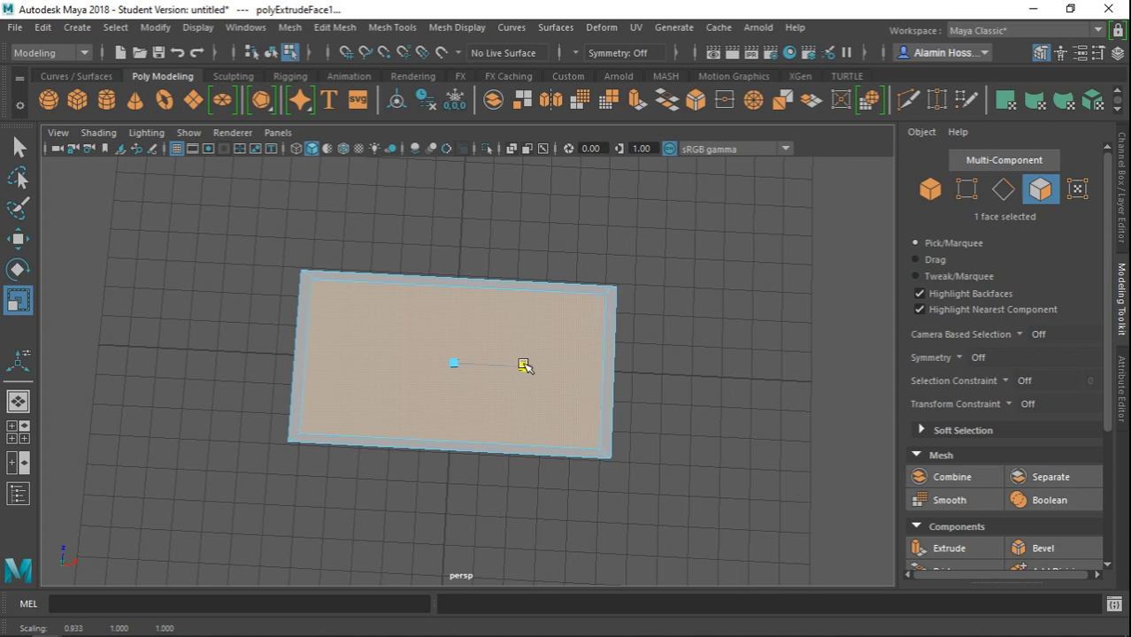
scroll(522, 451, "up", 2)
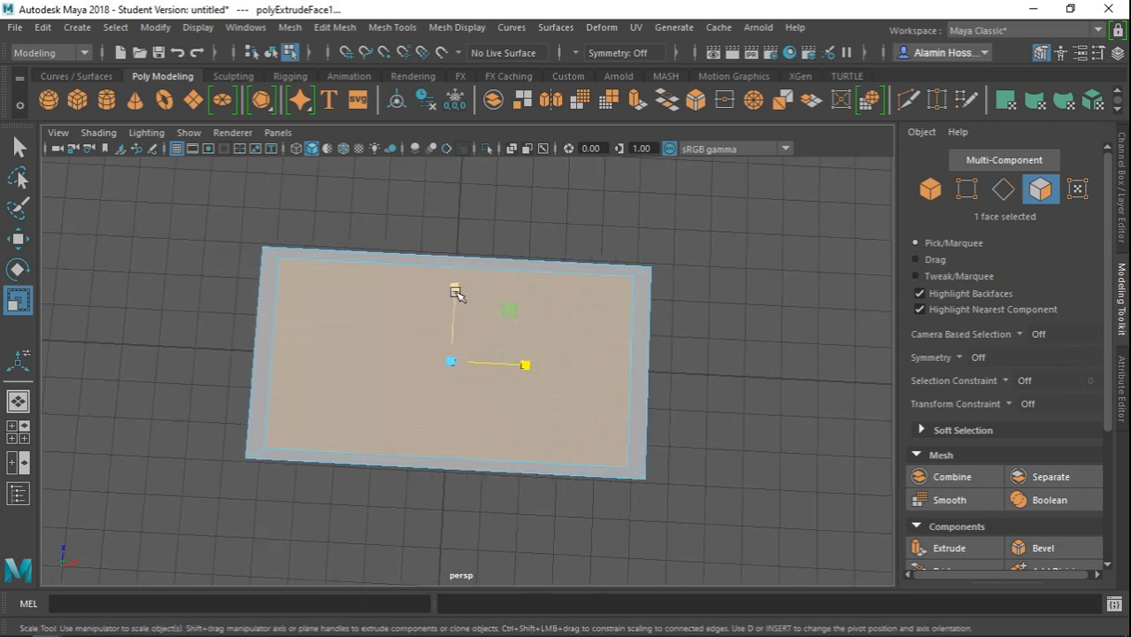
left_click_drag(456, 286, 455, 295)
- Extrude the top face again and adjust it into a second inset border
key("ctrl+e")
scroll(458, 295, "up", 2)
left_click_drag(505, 356, 517, 367)
- Select the four inner rim faces around the tabletop in face mode
key("q")
right_click_drag(351, 217, 351, 185)
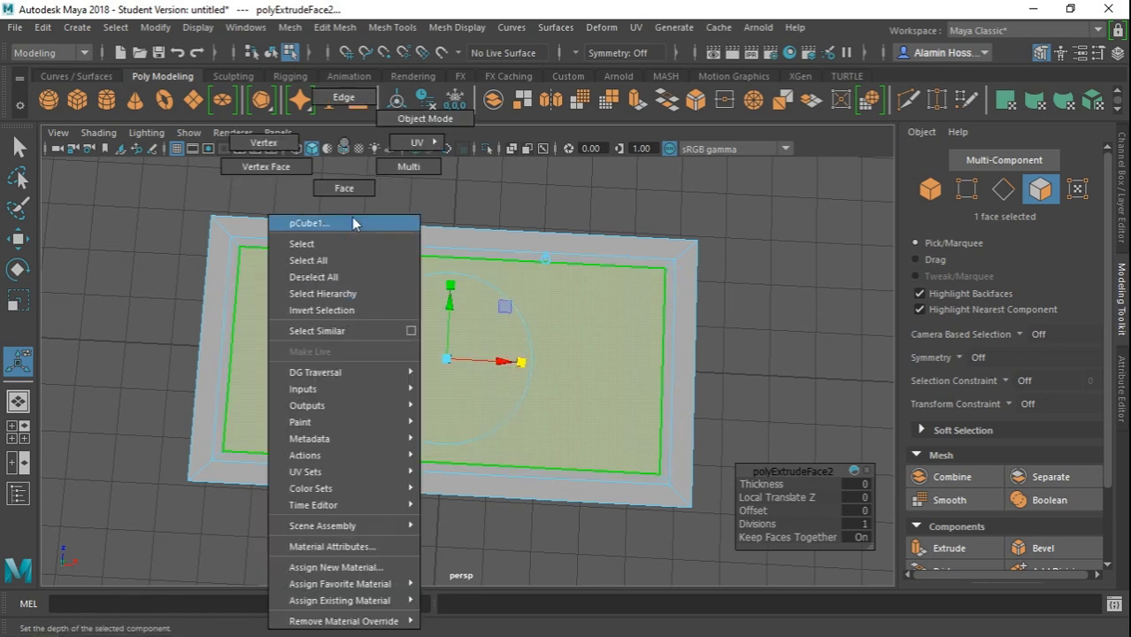
left_click(367, 246)
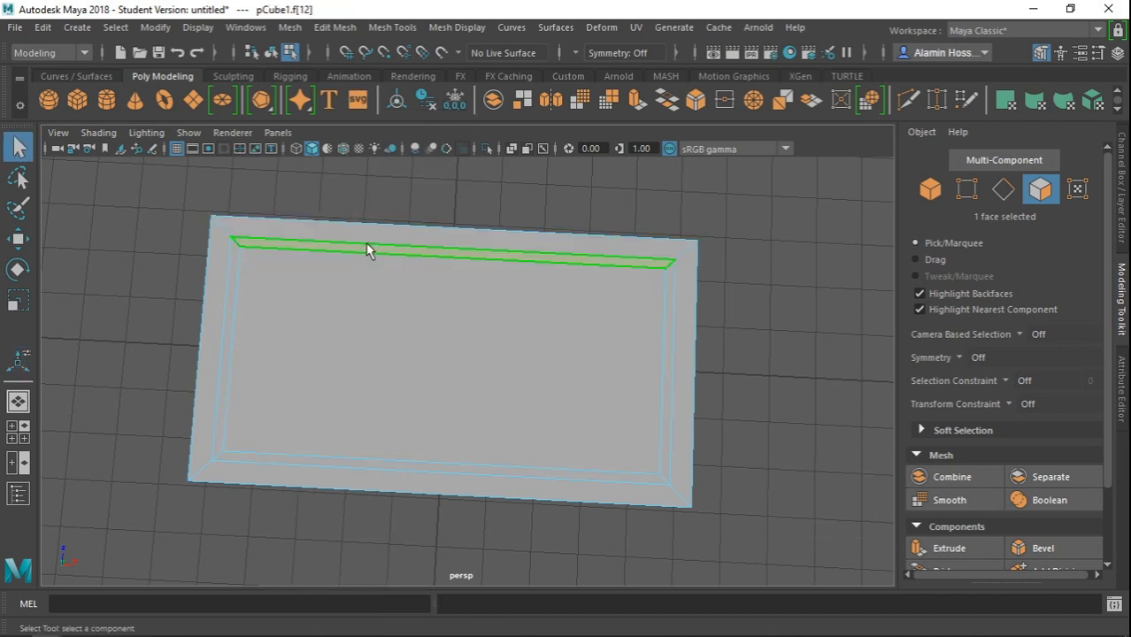
left_click(674, 341, "shift")
left_click(602, 470, "shift")
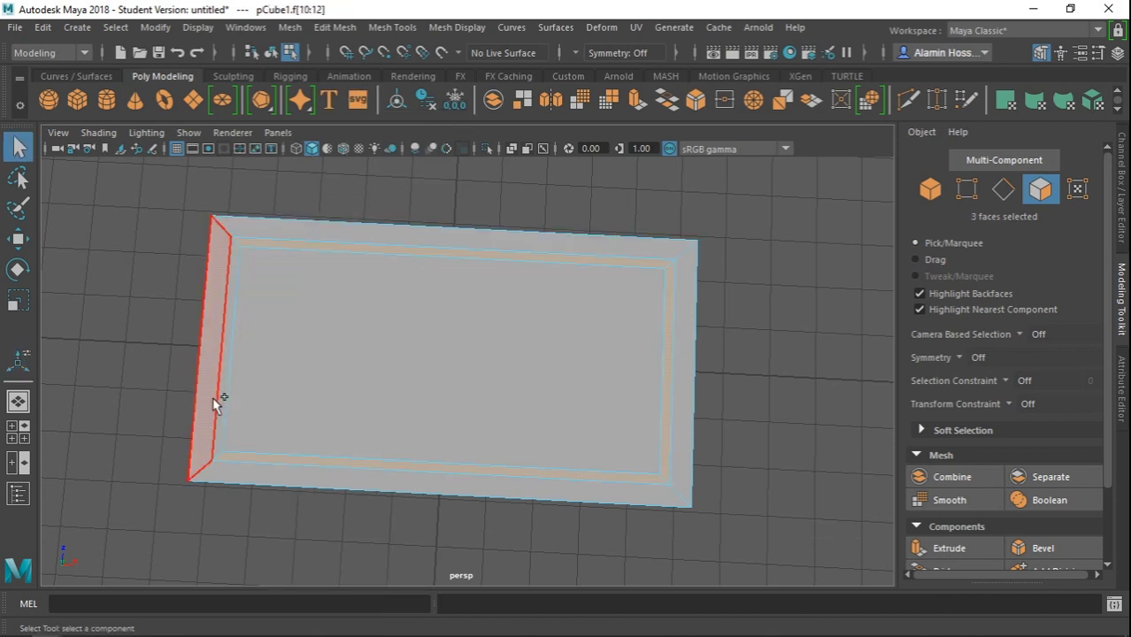
left_click(224, 403, "shift")
- Extrude the four rim faces and pull them down in front view into an apron
key("ctrl+e")
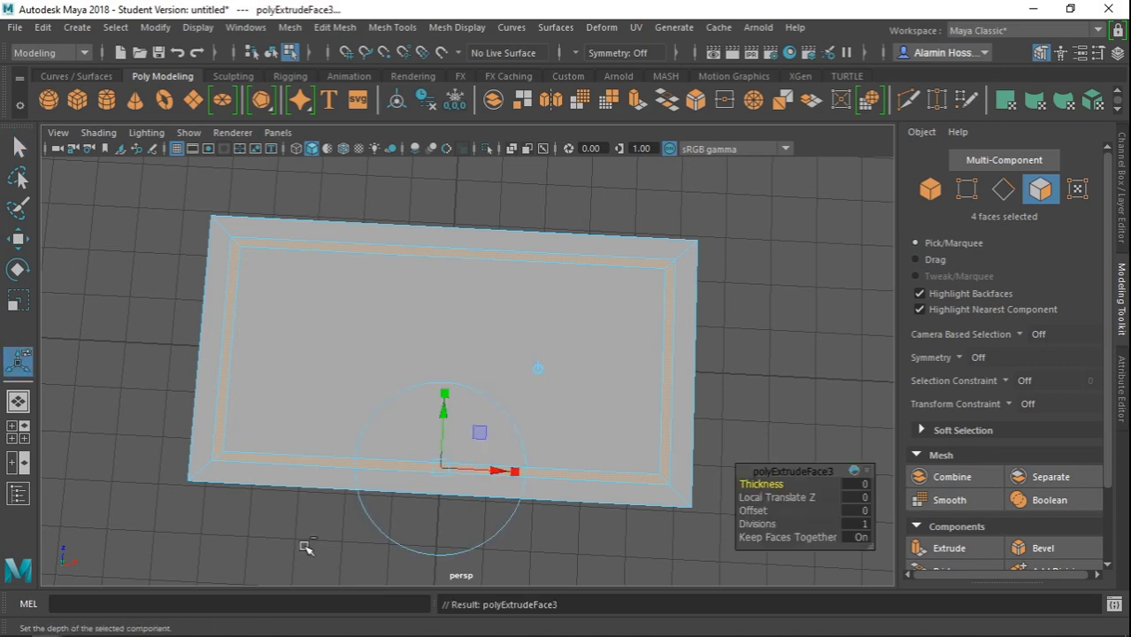
left_click_drag(336, 479, 447, 422, "alt")
key("space")
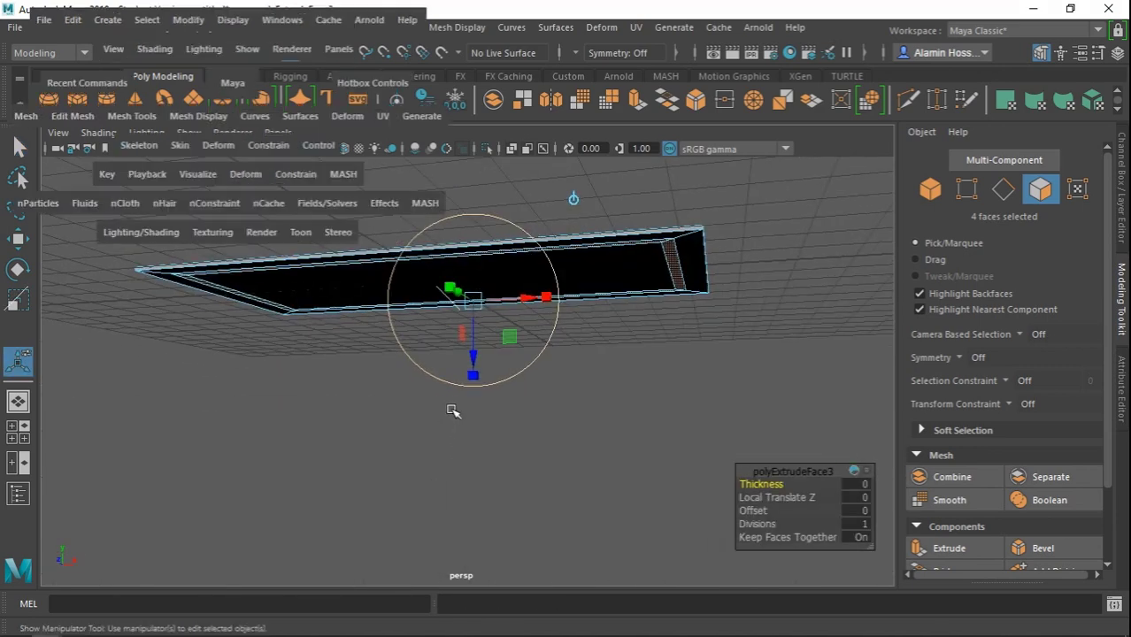
key("space")
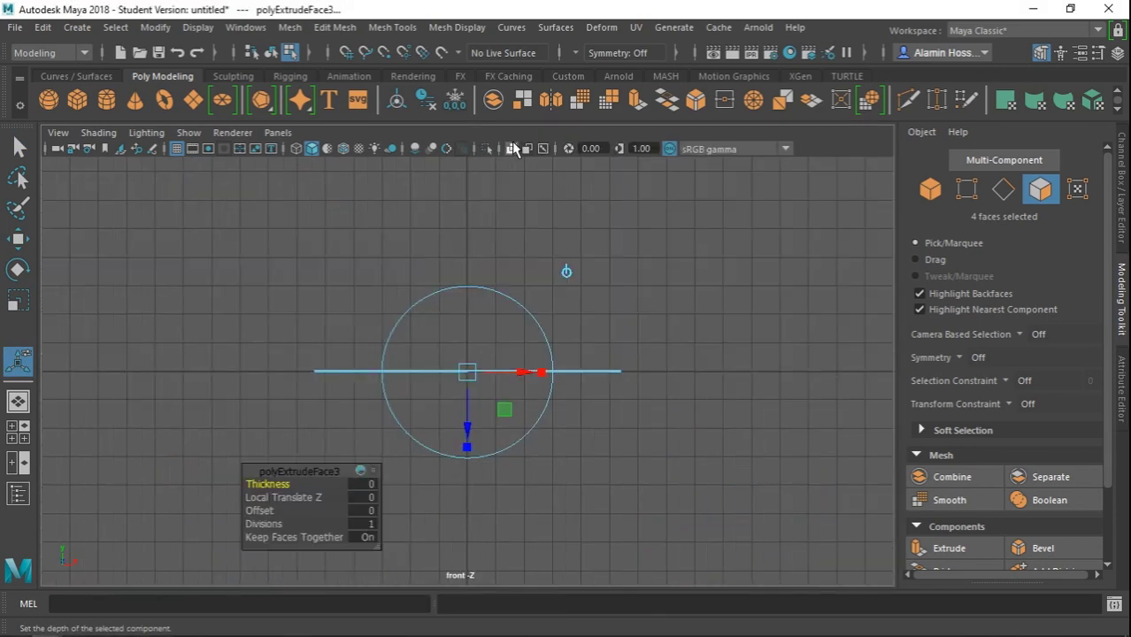
left_click_drag(468, 430, 469, 445)
left_click(337, 266)
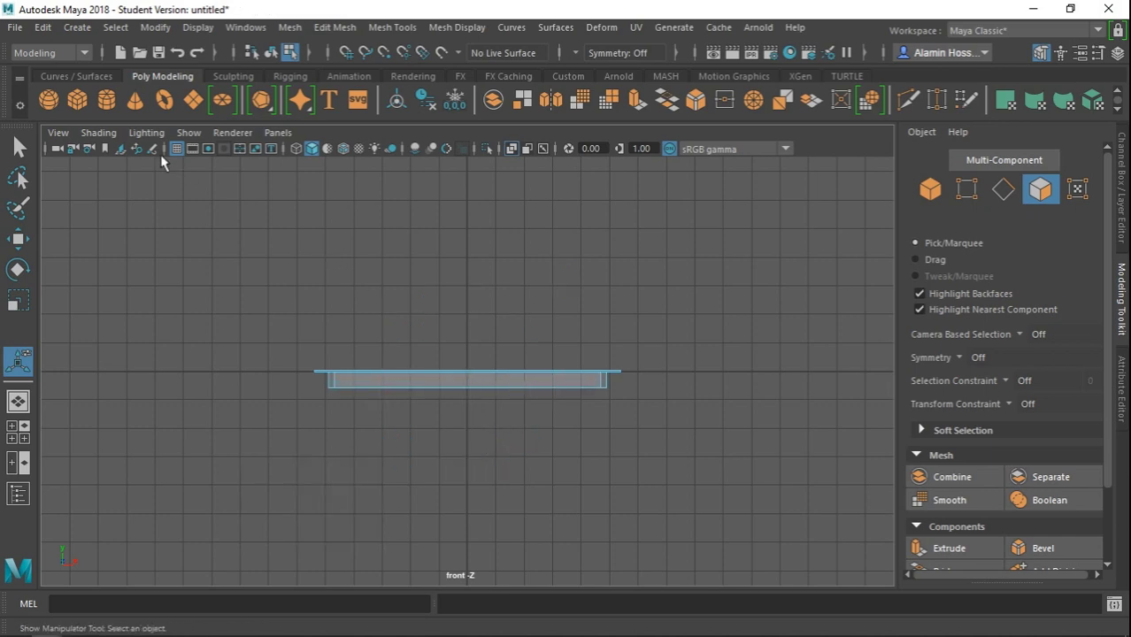
- Create a second polygon cube and move it down below the slab
left_click(77, 99)
key("space")
key("space")
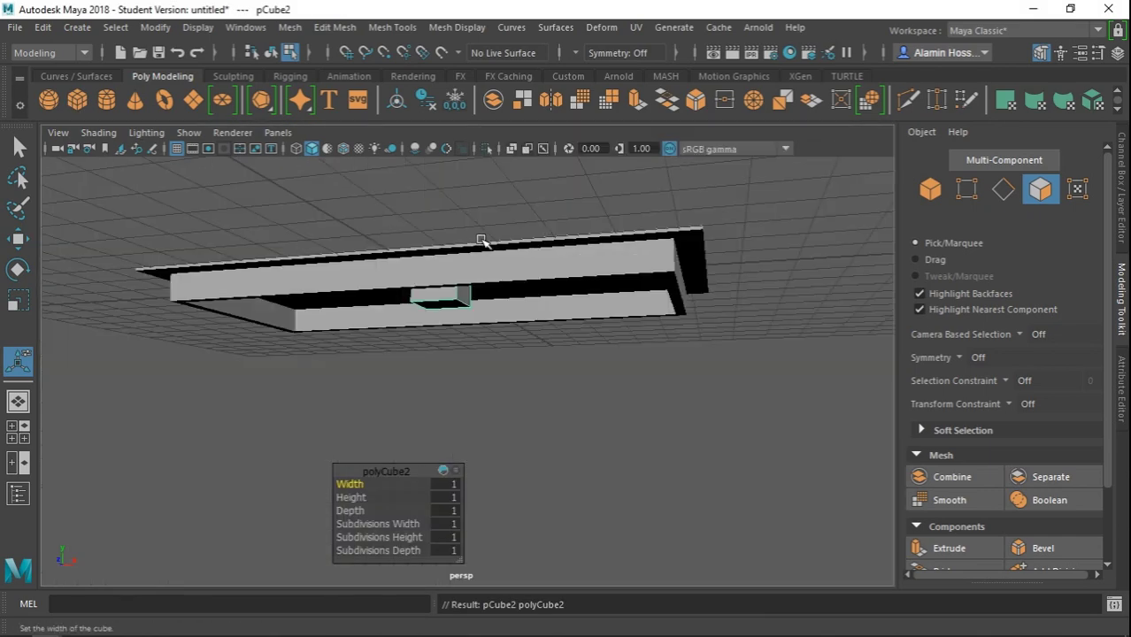
mouse_move(480, 244)
left_mouse_down("alt")
mouse_move(532, 353)
mouse_move(206, 332)
left_mouse_up("alt")
left_click(18, 239)
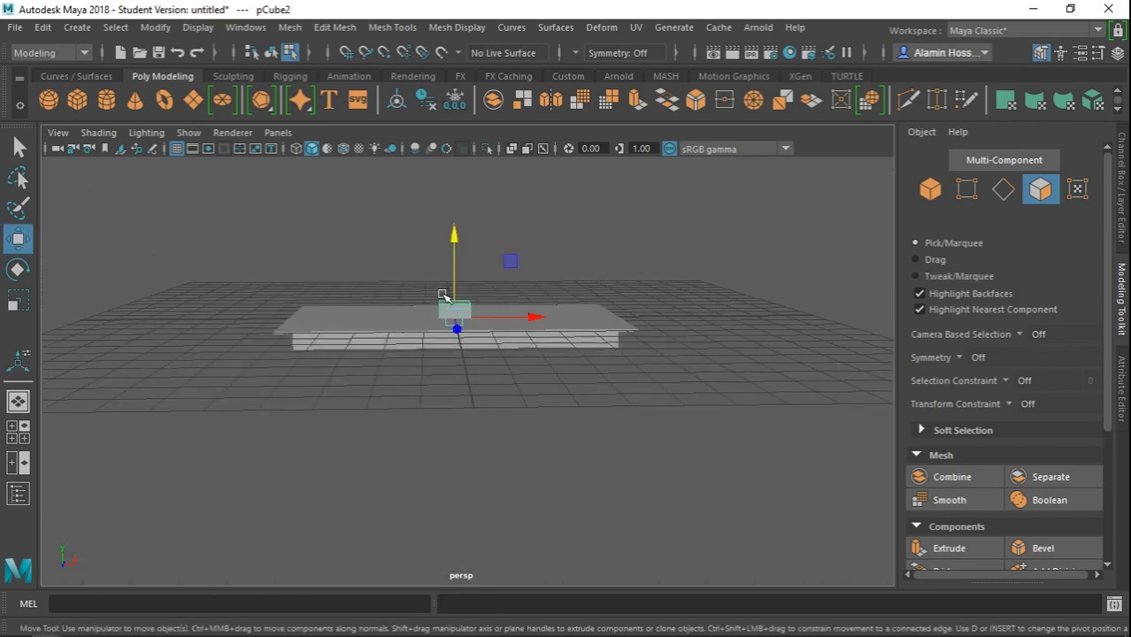
mouse_move(453, 279)
left_mouse_down()
mouse_move(453, 341)
mouse_move(499, 379)
mouse_move(489, 431)
mouse_move(429, 407)
left_mouse_up()
- Scale the new cube into a thin, tall upright post for a leg
key("r")
left_click_drag(234, 303, 504, 430, "alt")
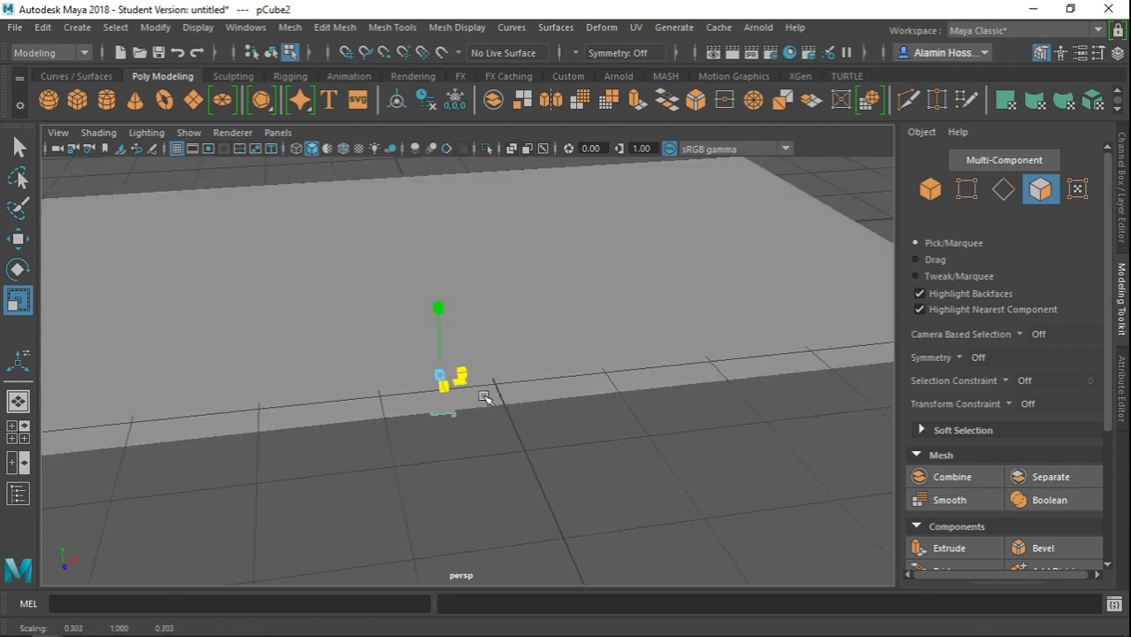
mouse_move(492, 430)
left_mouse_down("alt")
mouse_move(441, 382)
mouse_move(502, 460)
left_mouse_up("alt")
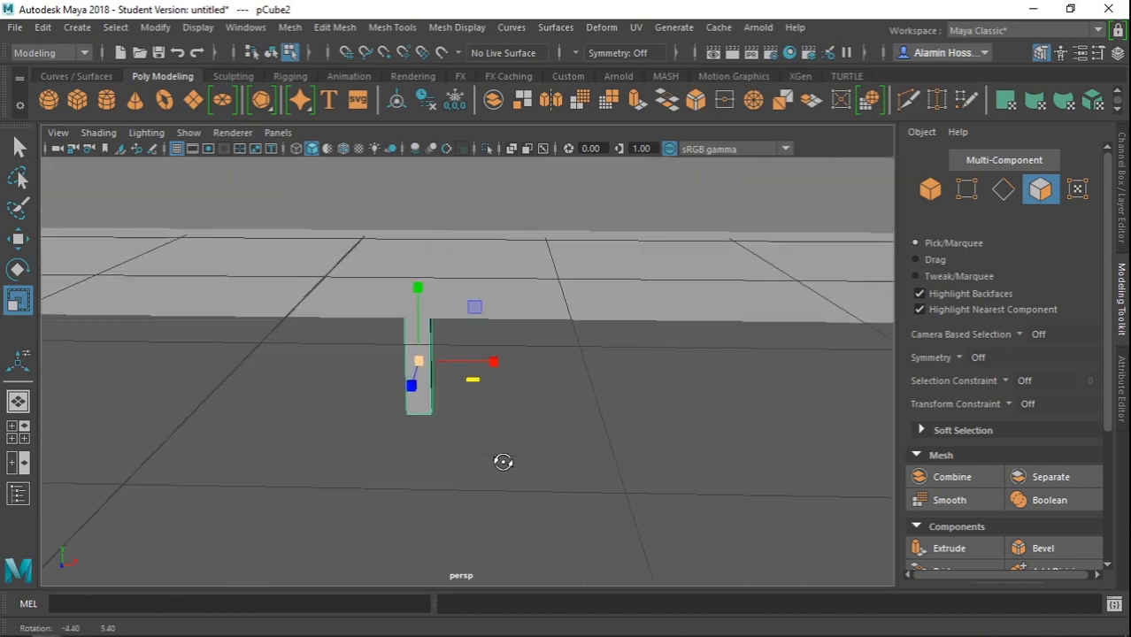
mouse_move(472, 384)
left_mouse_down("alt")
mouse_move(452, 374)
mouse_move(474, 374)
left_mouse_up("alt")
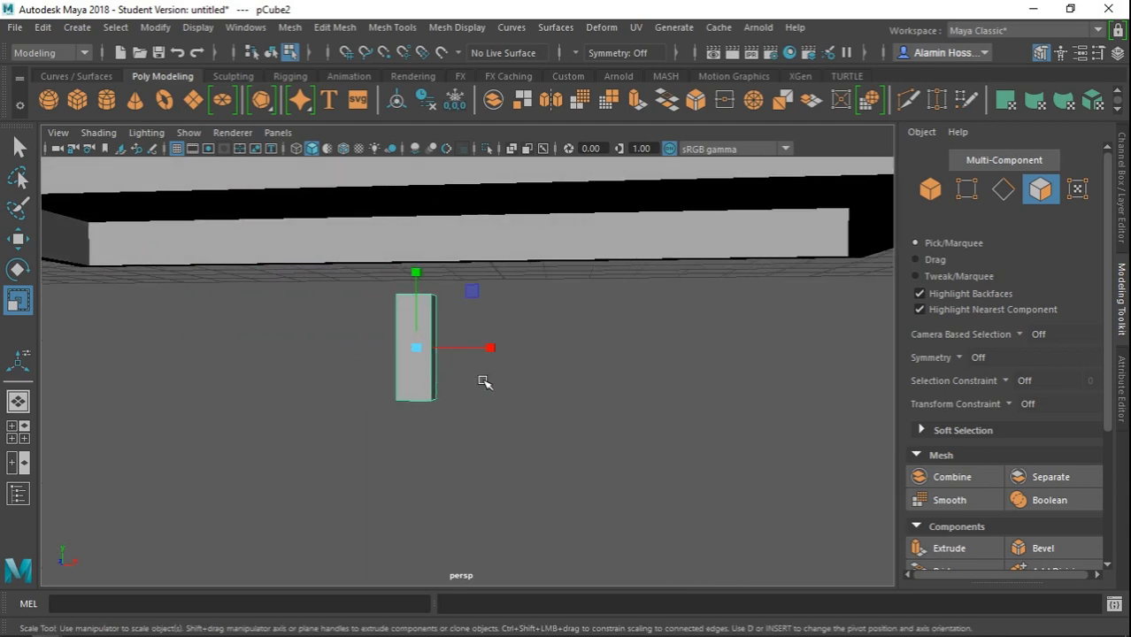
left_click(19, 148)
mouse_move(160, 255)
left_mouse_down("alt")
mouse_move(354, 409)
mouse_move(483, 396)
left_mouse_up("alt")
- In front view, fit the leg under the apron's left end and duplicate it to the right end
key("space")
key("space")
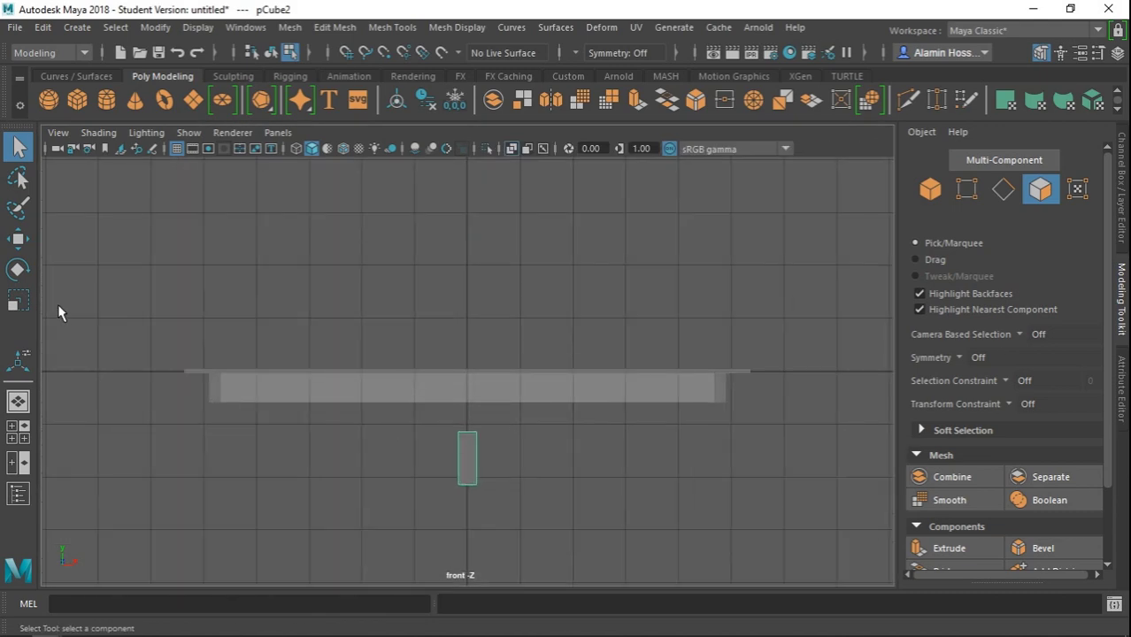
left_click(18, 238)
left_click_drag(464, 427, 461, 376)
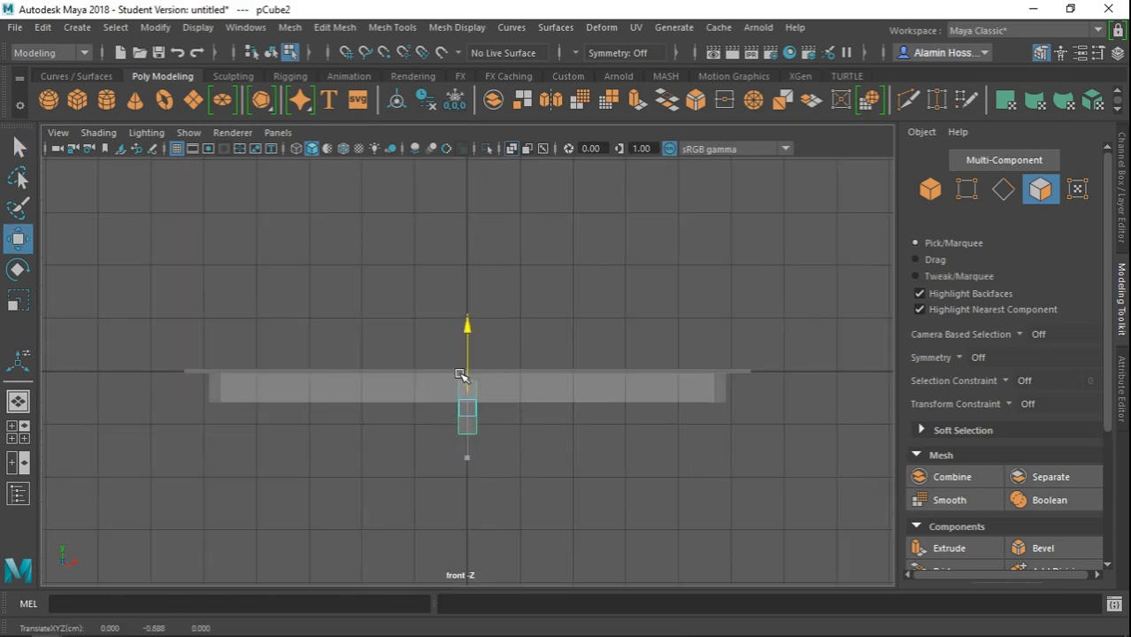
left_click_drag(518, 397, 281, 395)
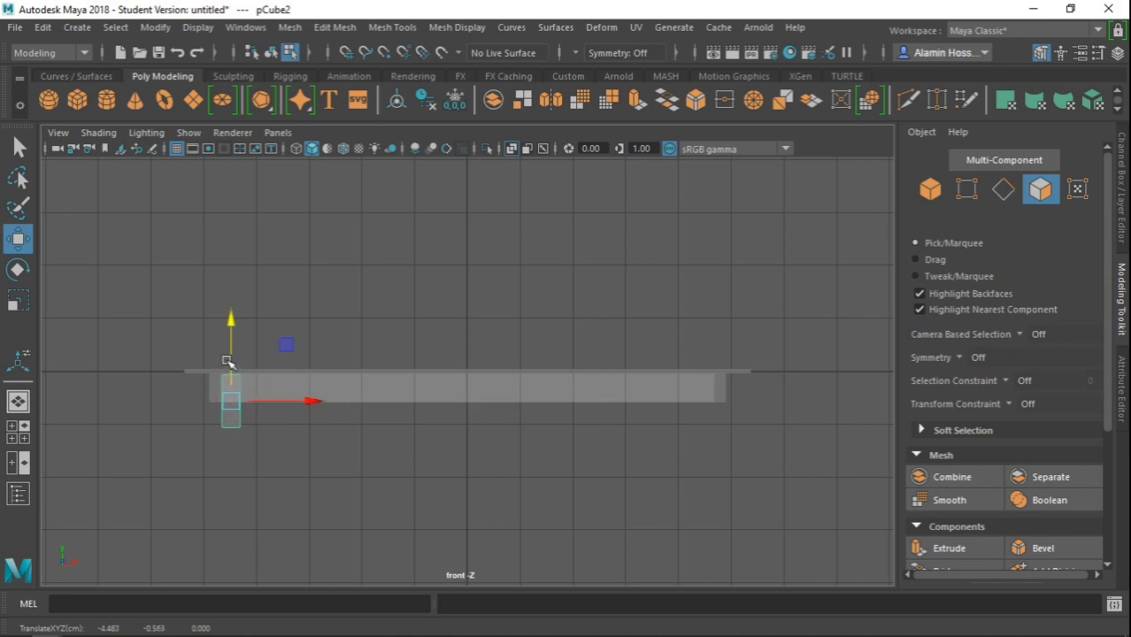
key("ctrl+d")
left_click_drag(291, 403, 766, 409)
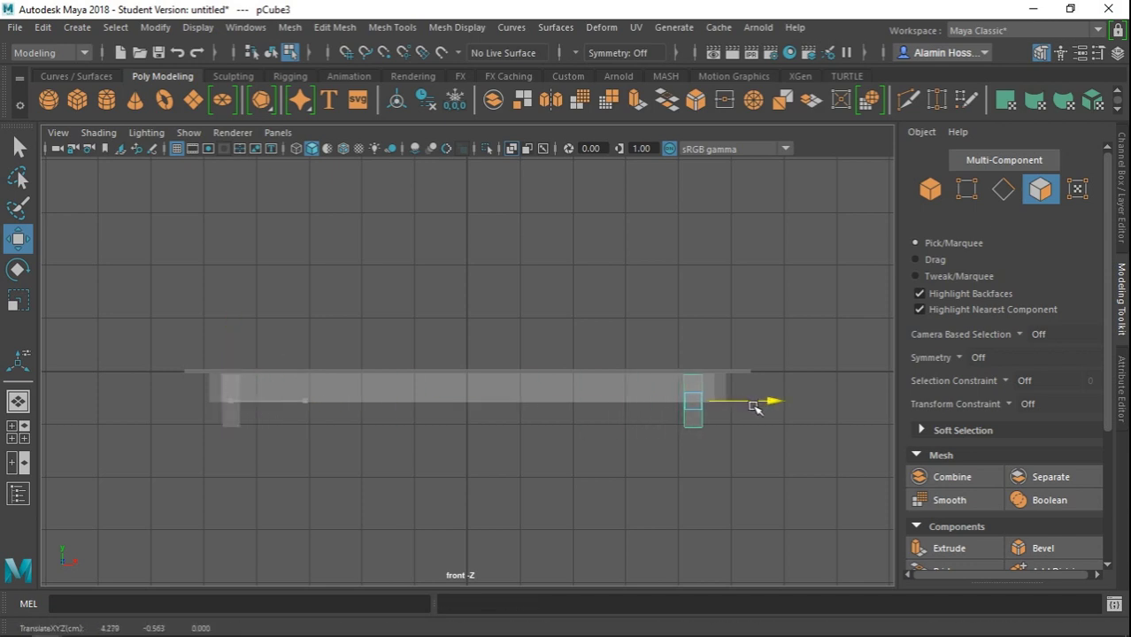
- In side view with X-Ray, duplicate both legs to the far side and select all four
key("space")
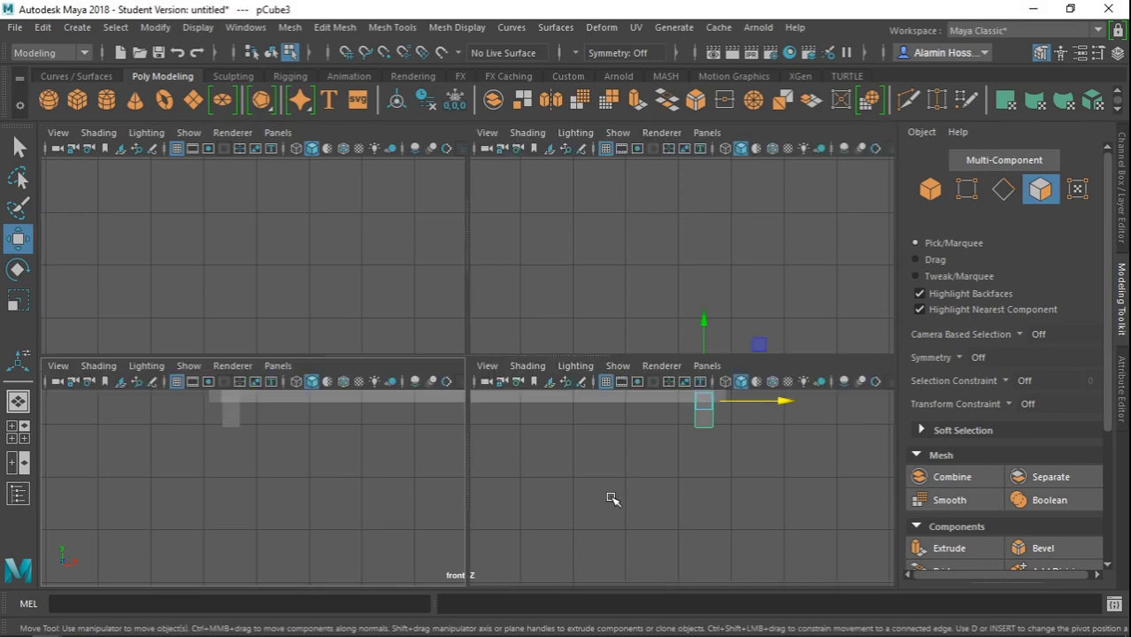
key("space")
left_click(510, 148)
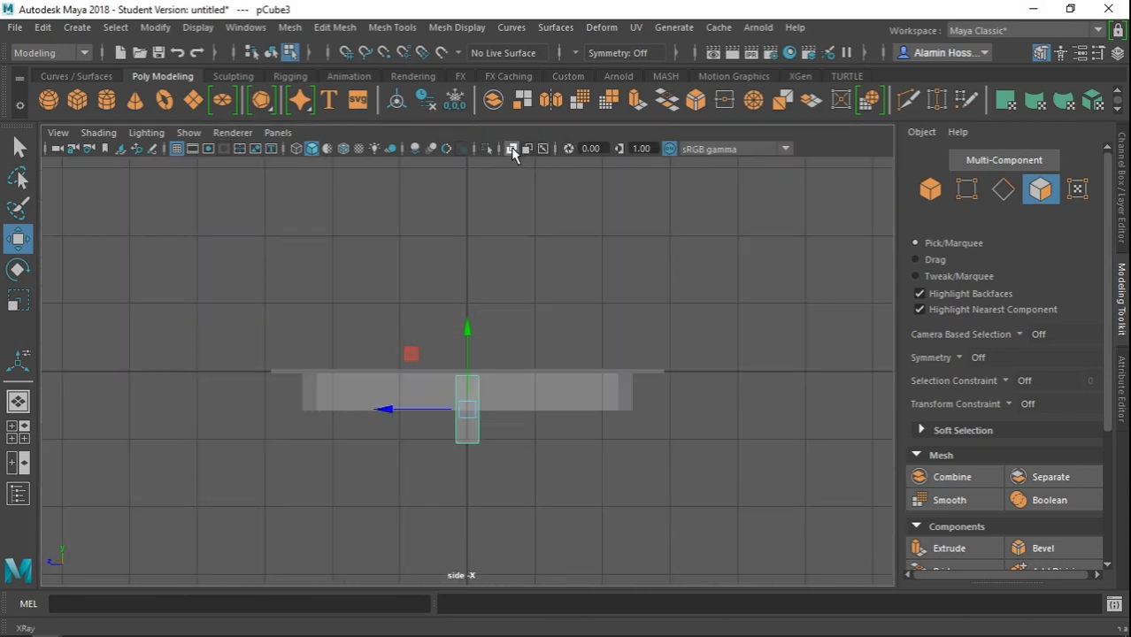
left_click_drag(537, 465, 426, 436)
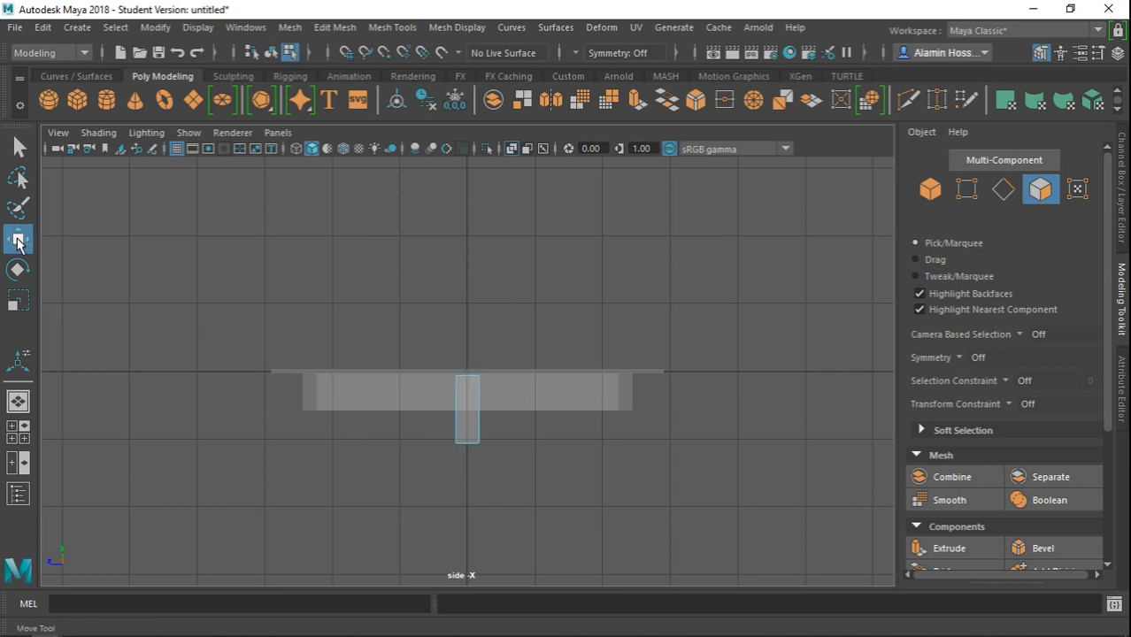
right_click_drag(475, 439, 554, 119)
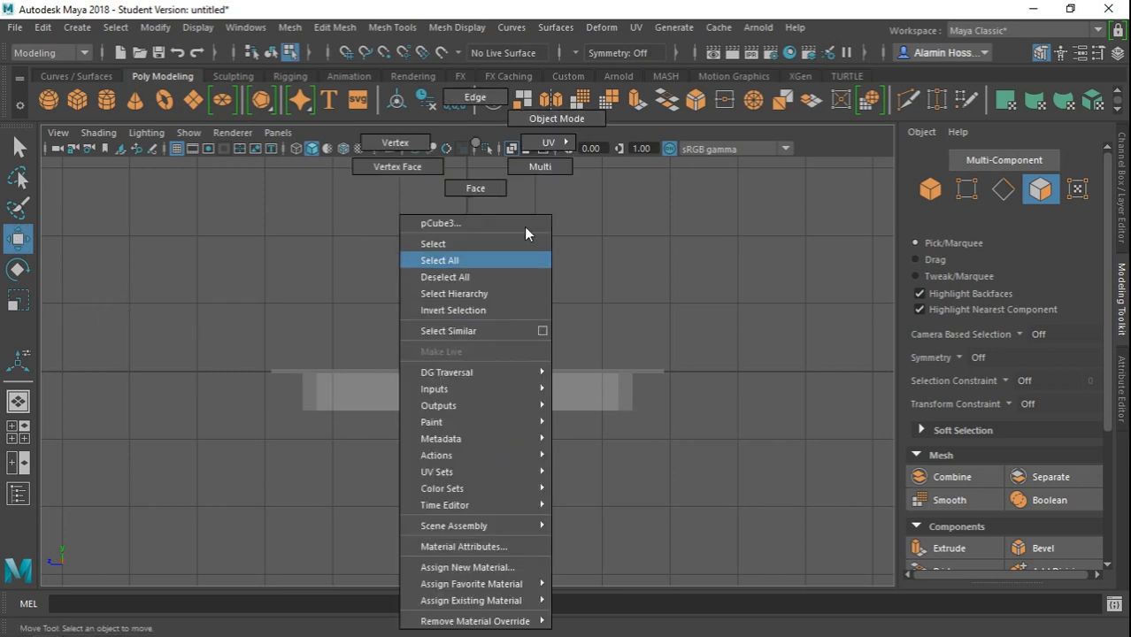
mouse_move(505, 489)
left_mouse_down("shift")
mouse_move(431, 439)
mouse_move(276, 414)
mouse_move(554, 418)
left_mouse_up("shift")
key("ctrl+d")
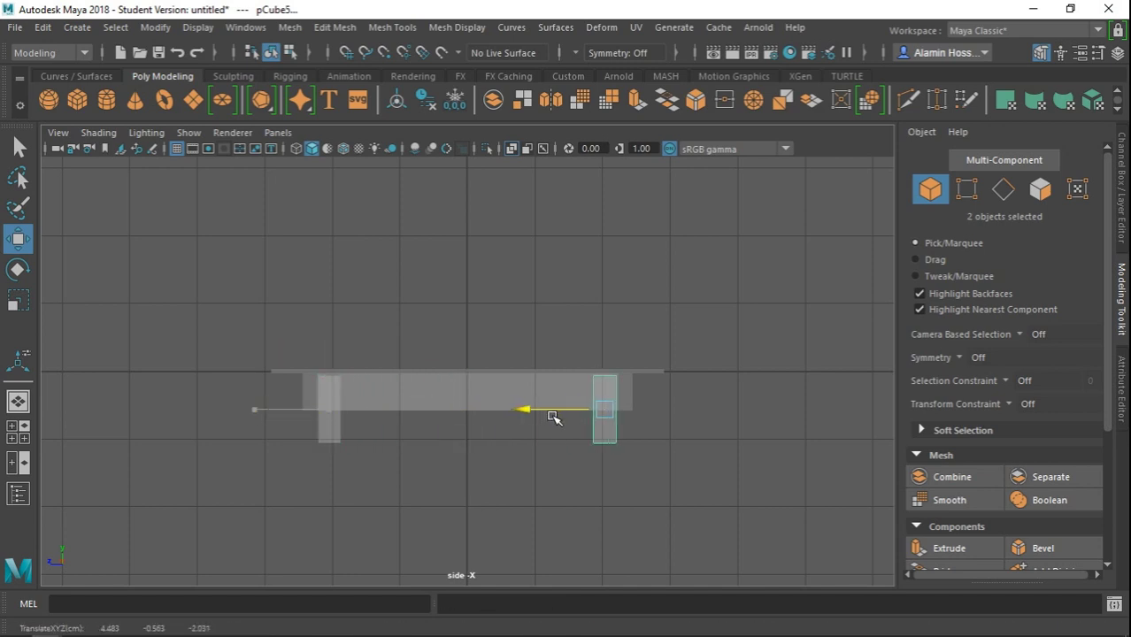
mouse_move(547, 449)
right_mouse_down()
mouse_move(526, 215)
mouse_move(496, 151)
mouse_move(624, 122)
right_mouse_up()
left_click_drag(704, 531, 281, 428)
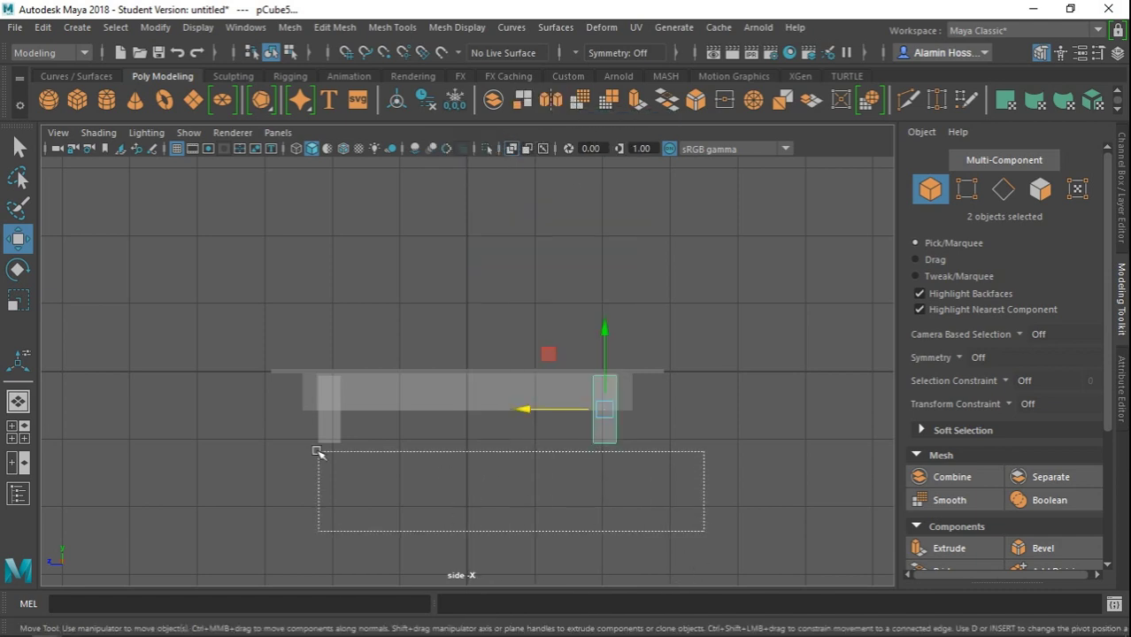
- Merge the four legs into a single mesh with Mesh > Combine
left_click(289, 26)
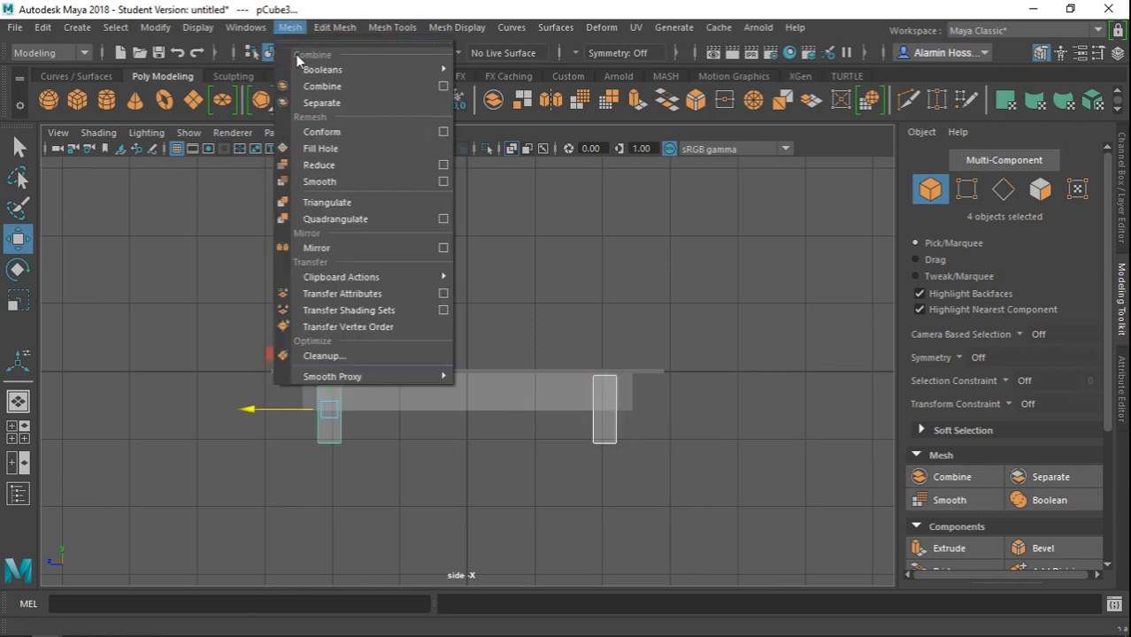
left_click(319, 99)
right_click_drag(329, 407, 285, 146)
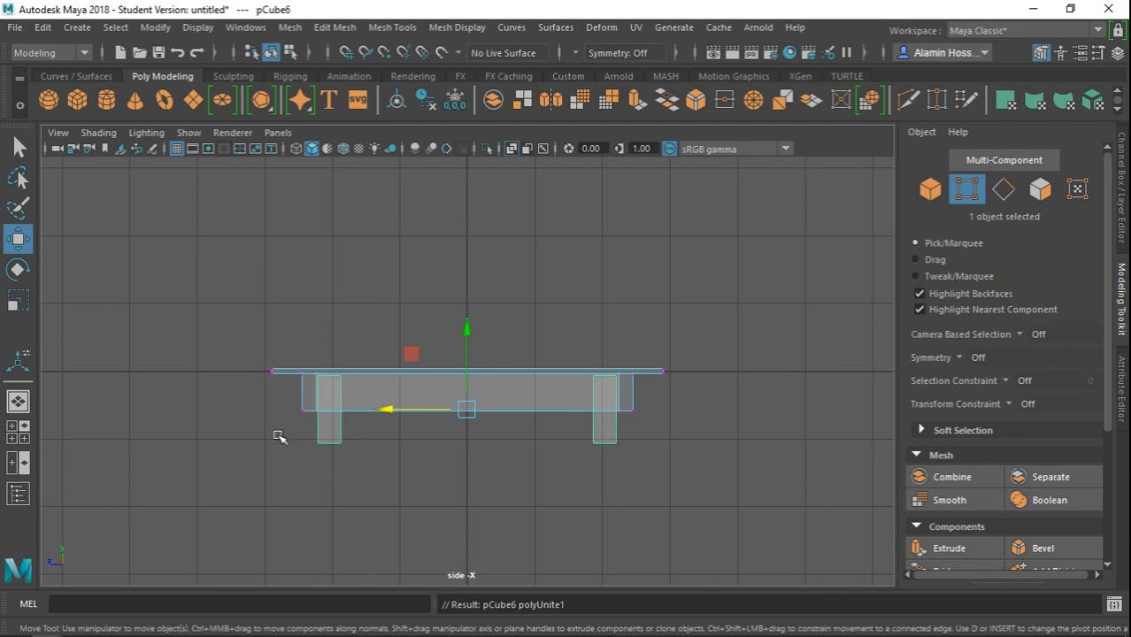
key("F8")
left_click_drag(293, 432, 632, 512)
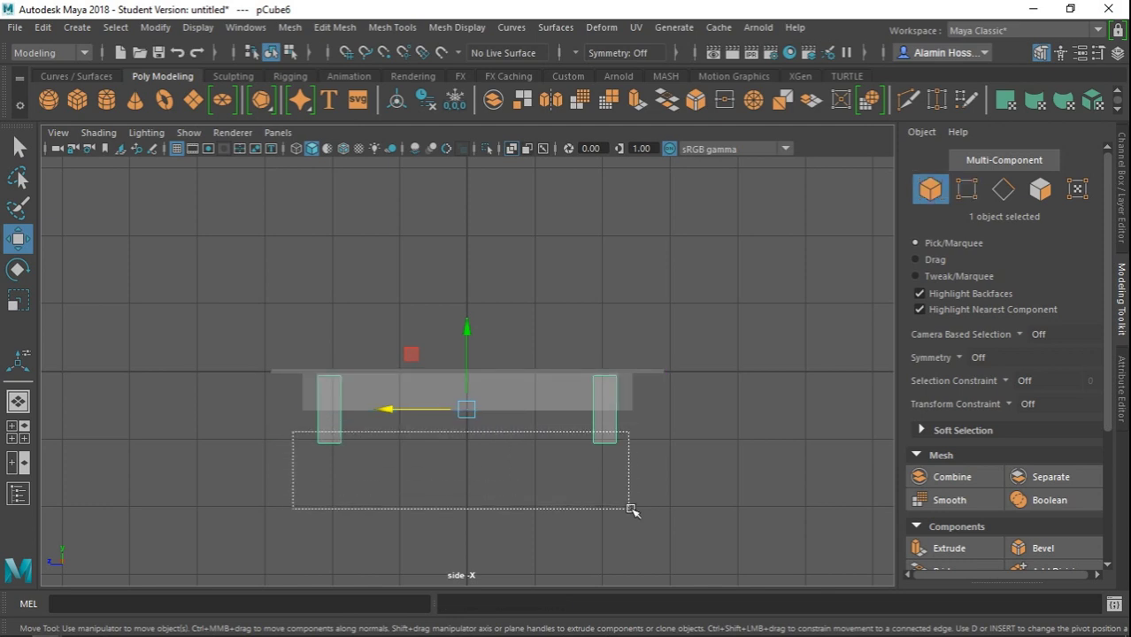
- Lengthen the legs by moving their bottom vertices downward
right_click_drag(584, 149, 518, 166)
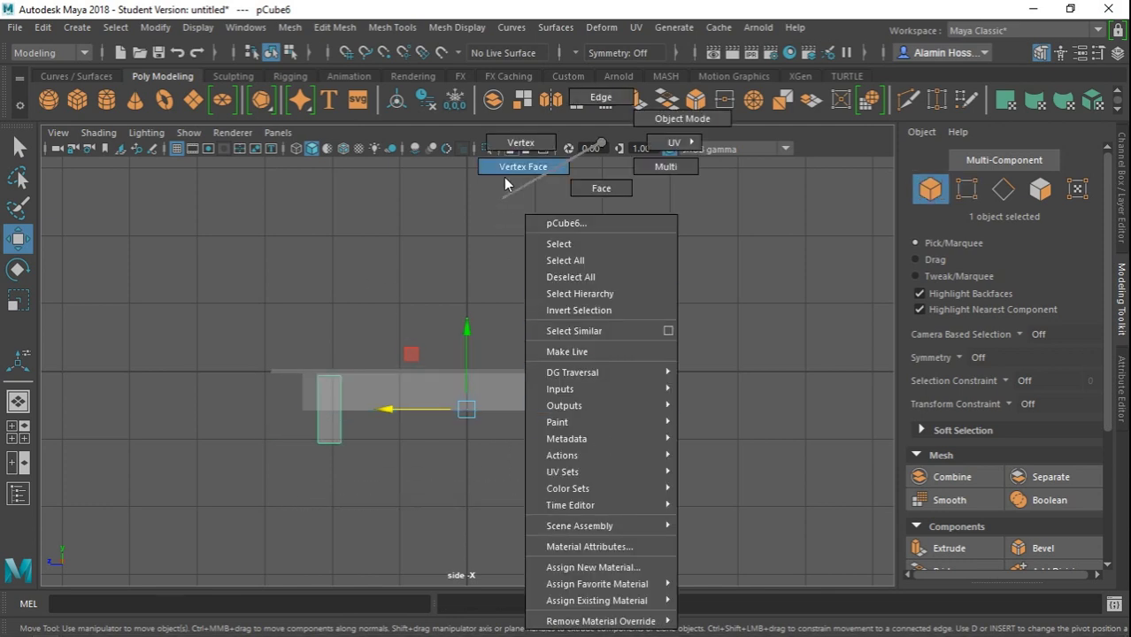
left_click_drag(677, 501, 303, 443)
left_click_drag(469, 475, 475, 519)
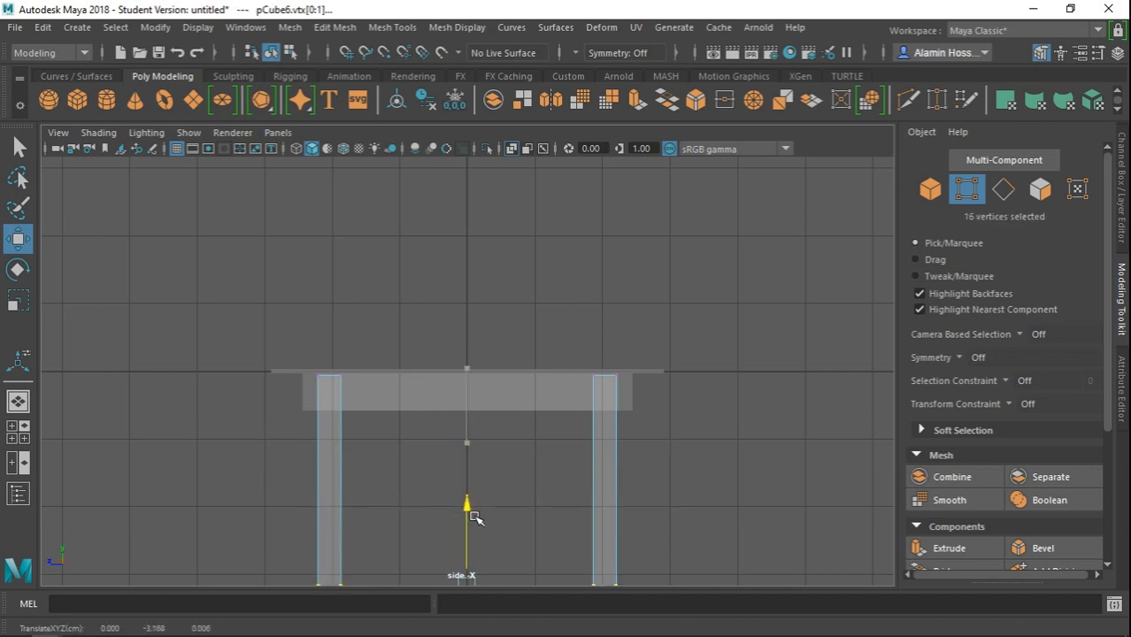
scroll(532, 364, "down", 3)
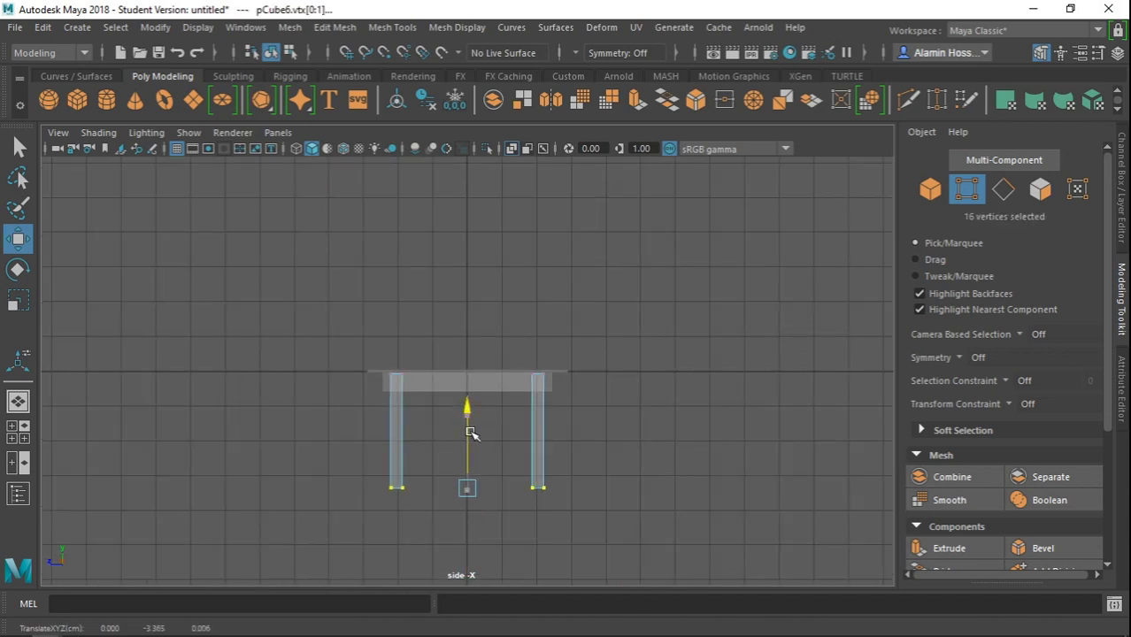
right_click_drag(468, 430, 522, 116)
left_click(523, 117)
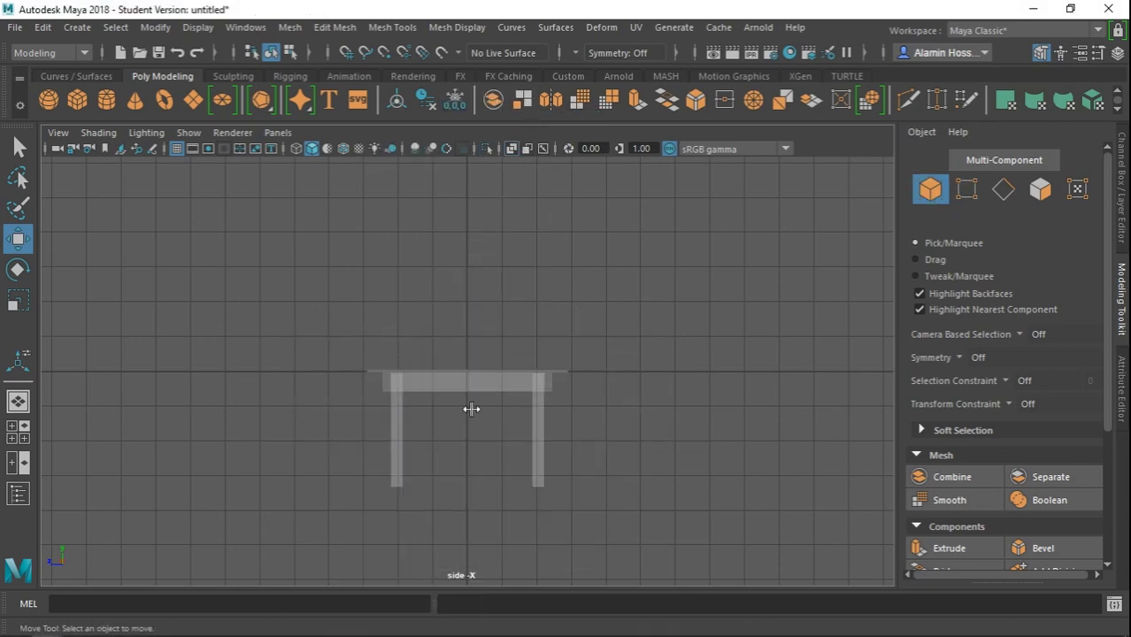
- Raise the whole table in perspective view so the legs stand on the grid
key("space")
key("space")
mouse_move(260, 231)
left_mouse_down()
mouse_move(575, 584)
mouse_move(583, 465)
left_mouse_up()
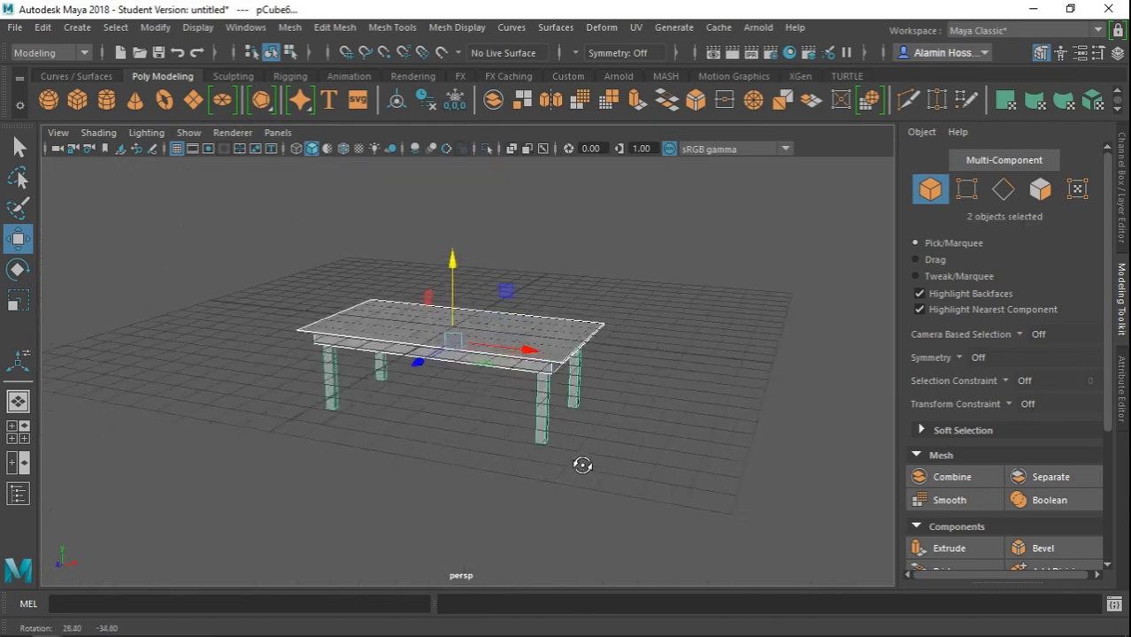
mouse_move(454, 300)
left_mouse_down()
mouse_move(450, 261)
mouse_move(480, 283)
mouse_move(518, 349)
mouse_move(498, 364)
mouse_move(509, 388)
left_mouse_up()
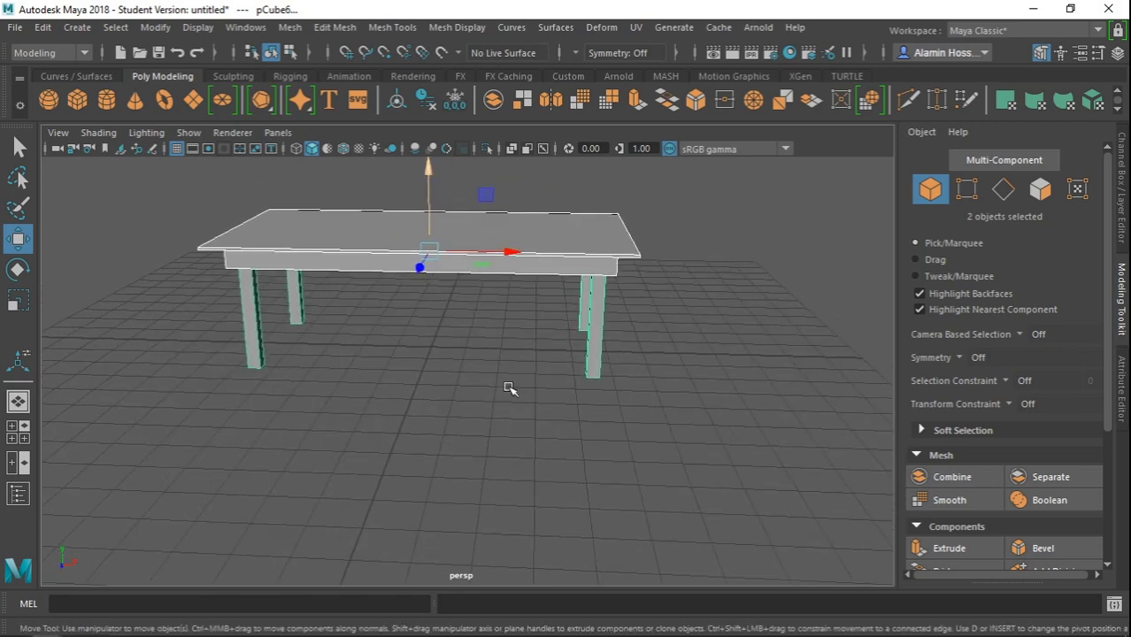
left_click(510, 388)
mouse_move(417, 329)
left_mouse_down("alt")
mouse_move(536, 424)
mouse_move(677, 394)
mouse_move(265, 417)
mouse_move(361, 465)
mouse_move(450, 447)
mouse_move(328, 476)
mouse_move(464, 475)
mouse_move(432, 462)
mouse_move(404, 475)
mouse_move(431, 468)
mouse_move(465, 489)
mouse_move(412, 354)
left_mouse_up("alt")
- Select the tabletop together with the legs
scroll(403, 398, "up", 3)
left_click(397, 432)
left_click_drag(400, 428, 441, 455, "alt")
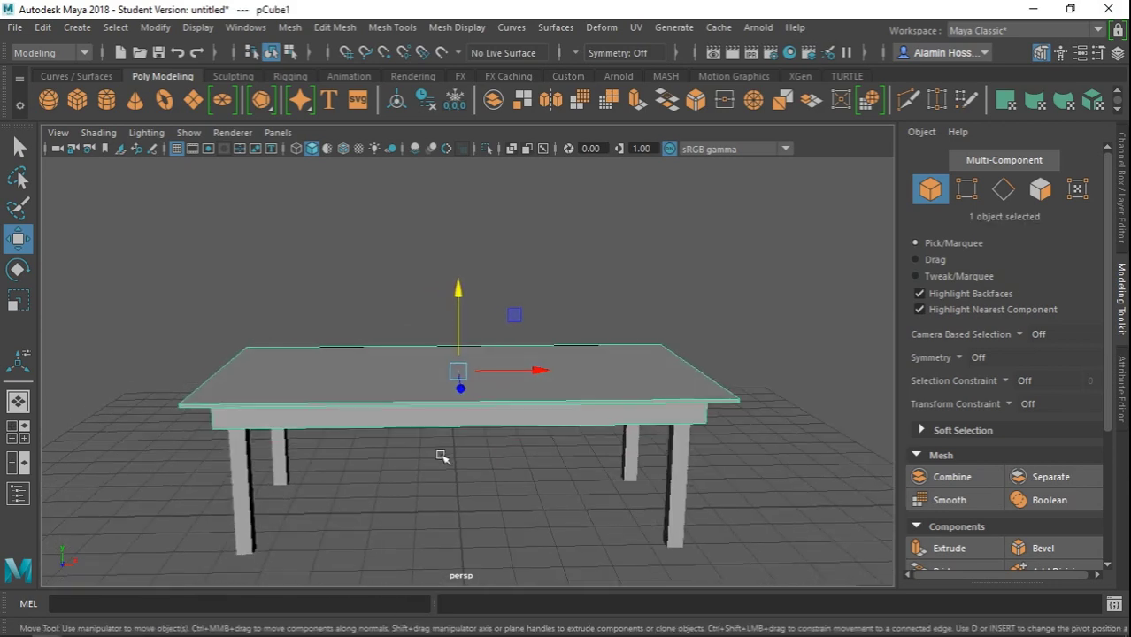
left_click(675, 531, "shift")
- Assign a new Blinn material to the table and rename it Wood
right_click(413, 400)
mouse_move(377, 600)
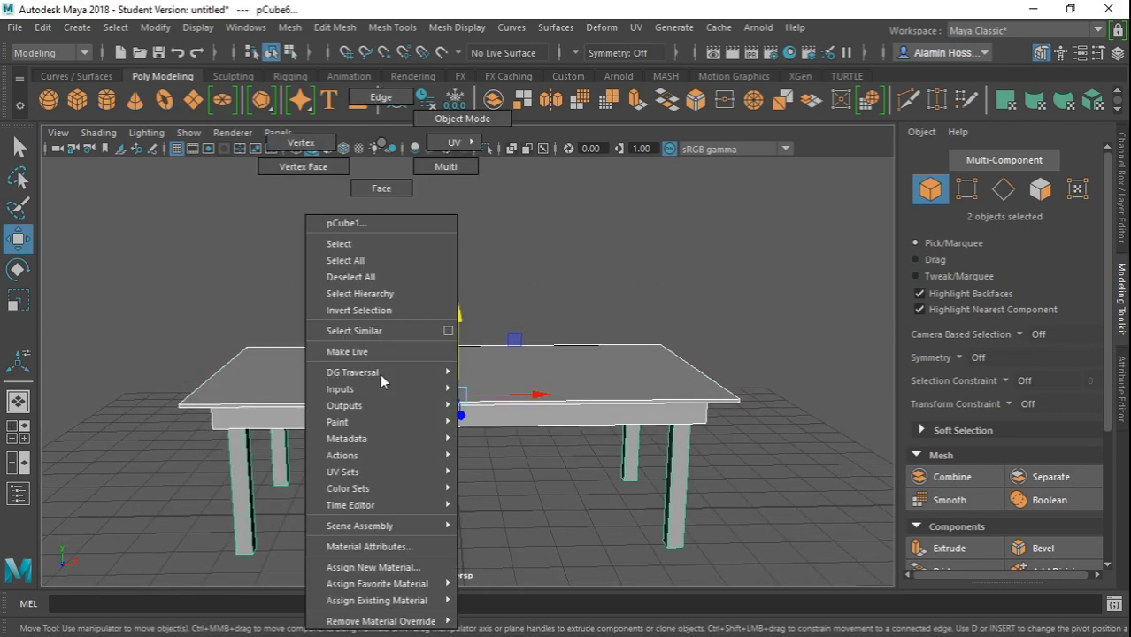
left_click(396, 568)
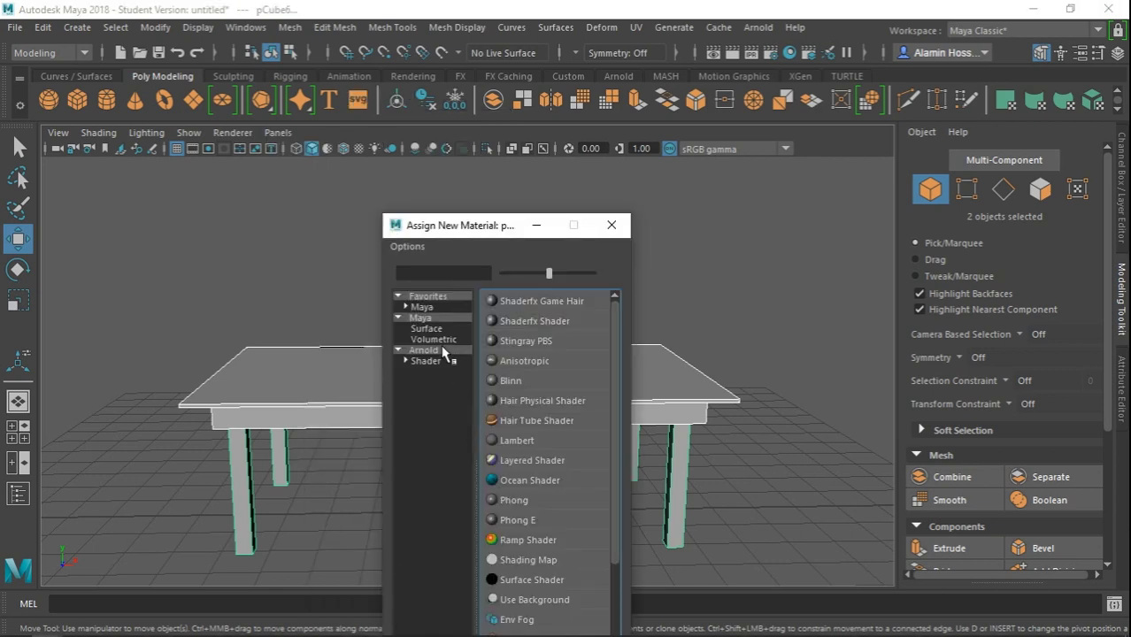
left_click(512, 380)
left_click(1014, 164)
type("Wood")
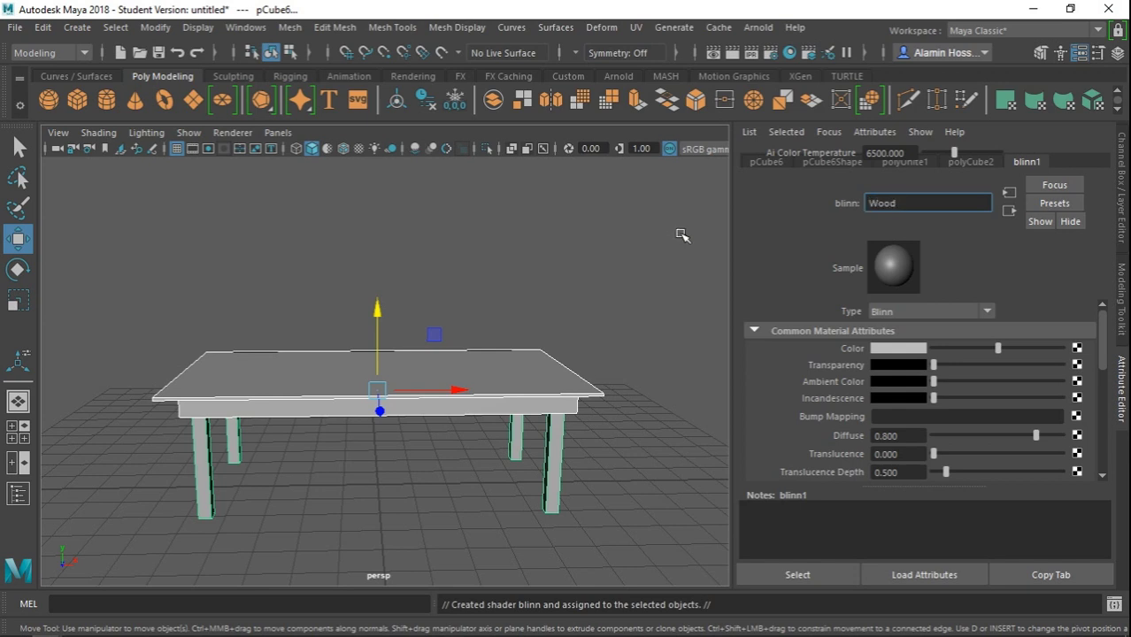
- Create a file texture that loads wood_texture3177.jpg, then reselect the table top
left_click(1076, 348)
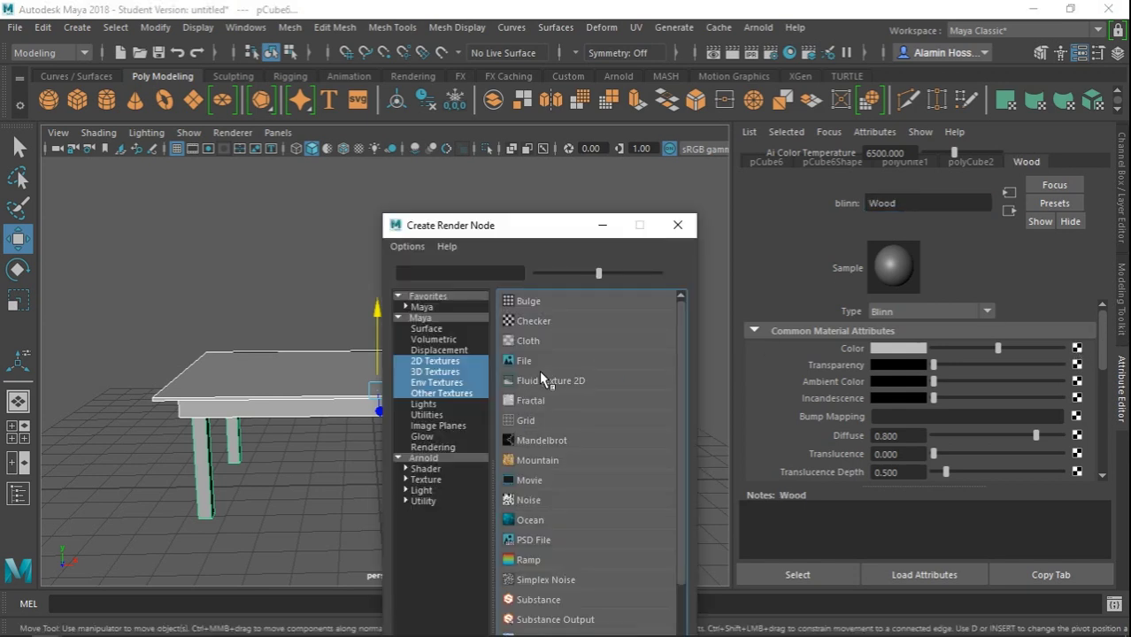
left_click(540, 360)
left_click(1082, 388)
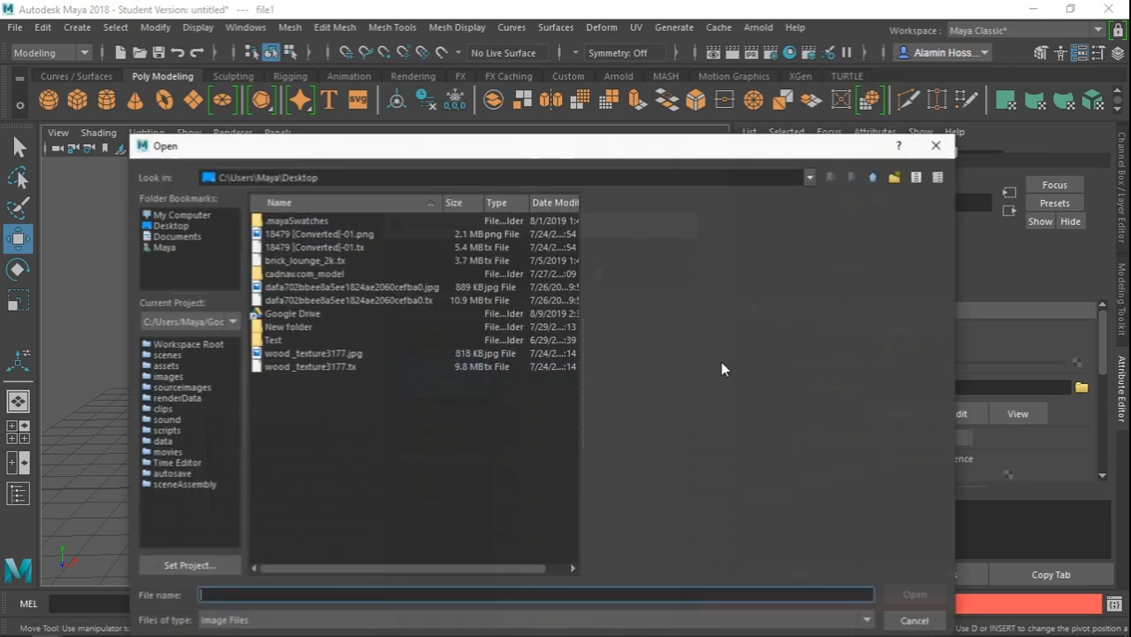
left_click(294, 354)
left_click(915, 595)
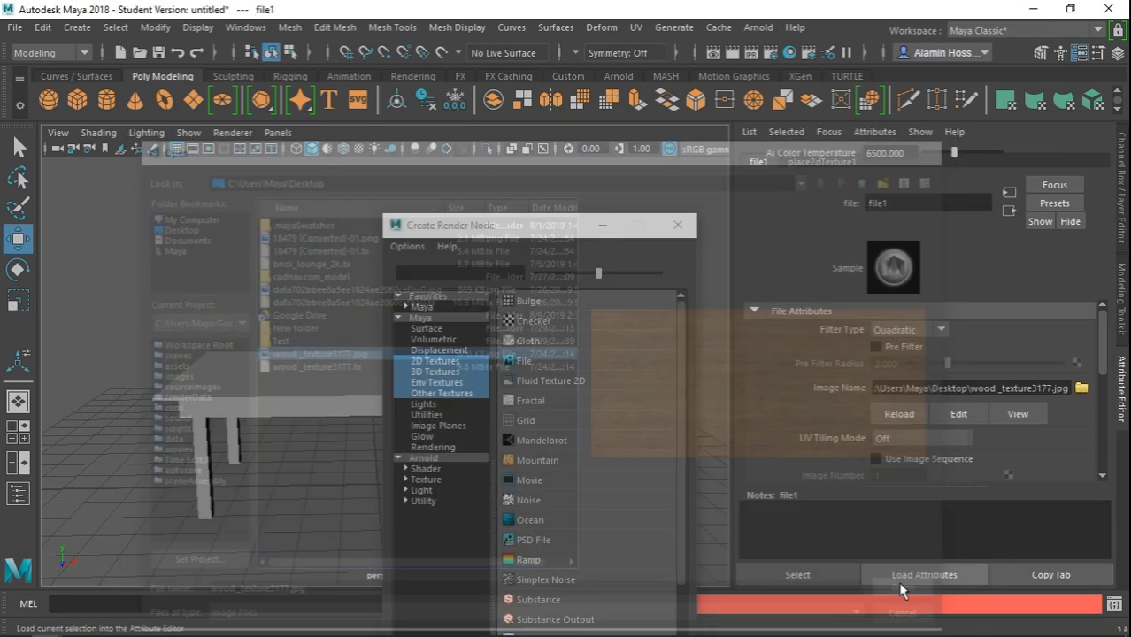
left_click(677, 228)
left_click(492, 363)
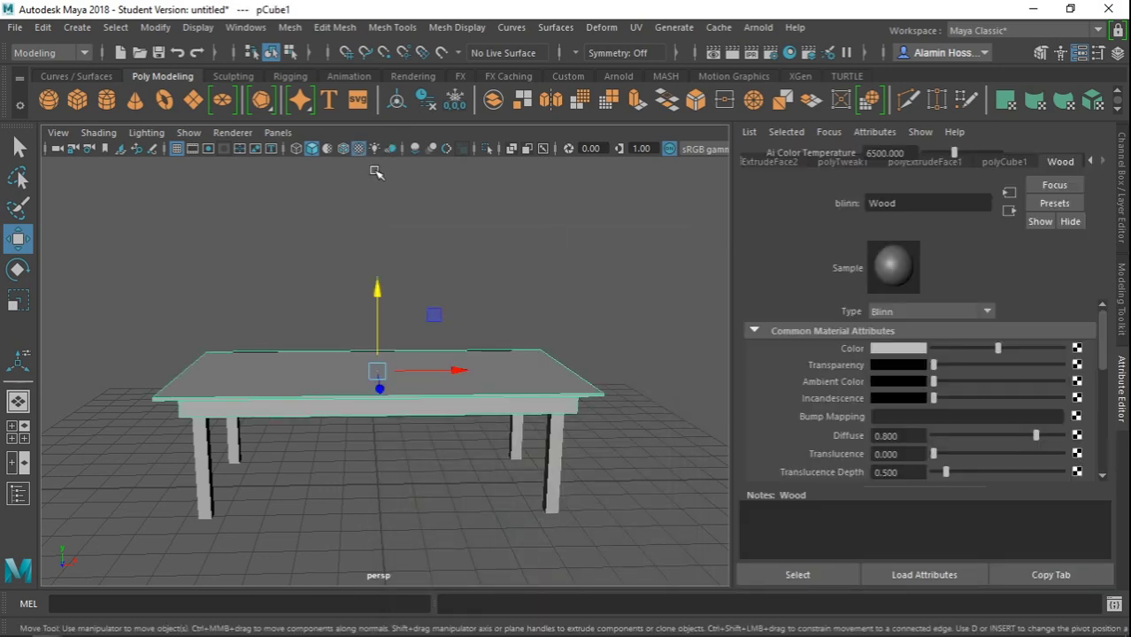
left_click(470, 268)
left_click(474, 357)
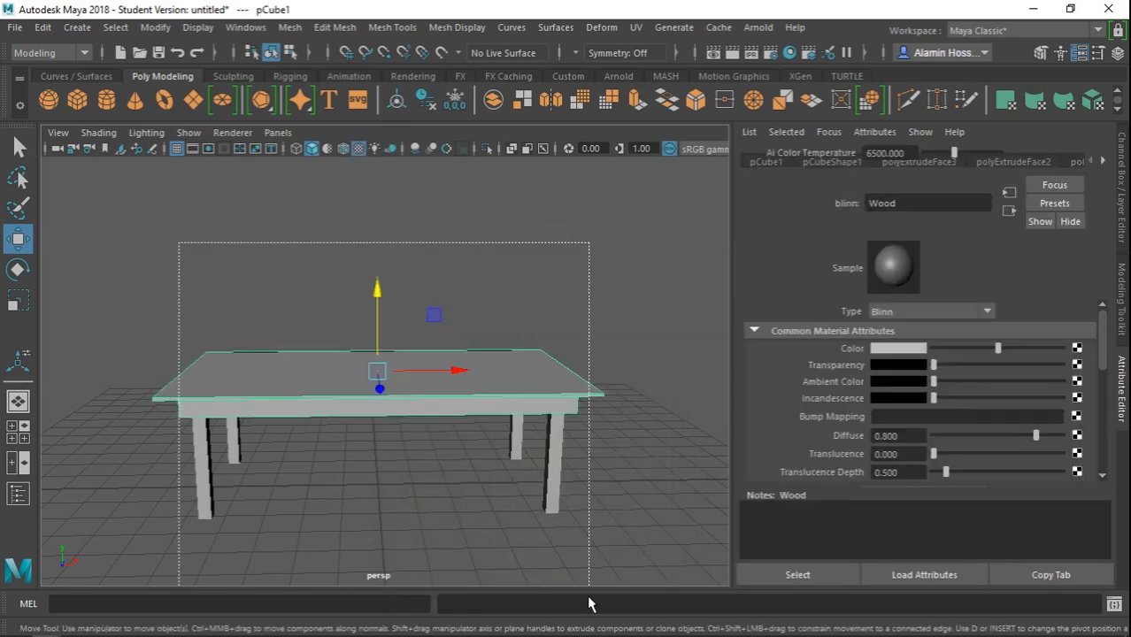
- Select the whole table and map wood_texture3177.jpg into the Wood material's Color as a file texture
left_click_drag(236, 291, 593, 601)
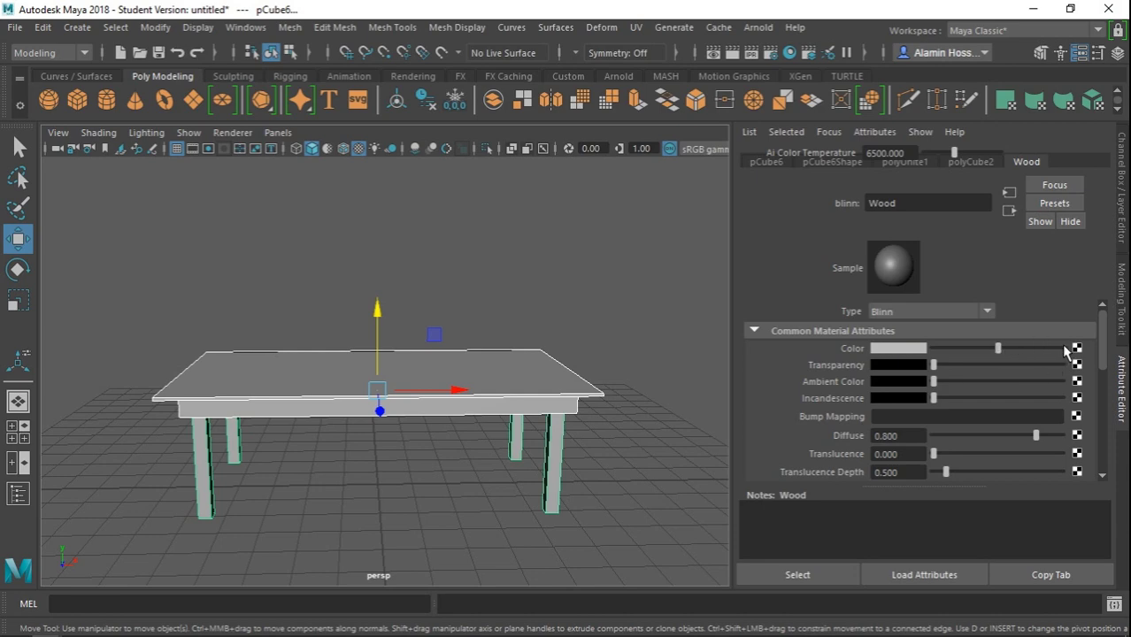
left_click(1077, 348)
left_click(538, 361)
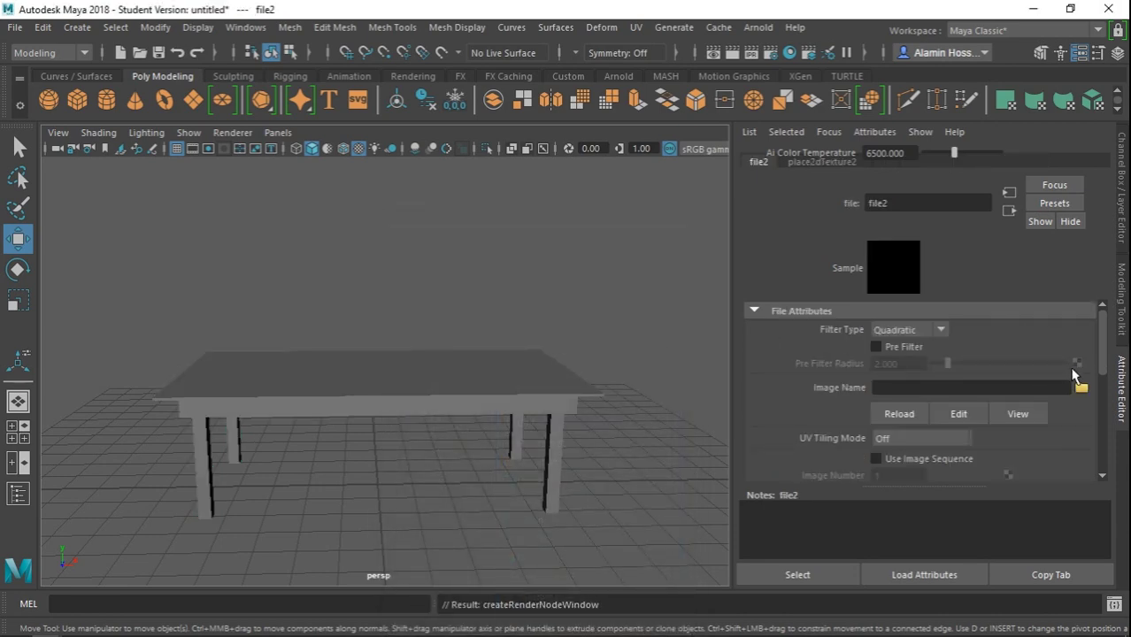
left_click(1081, 389)
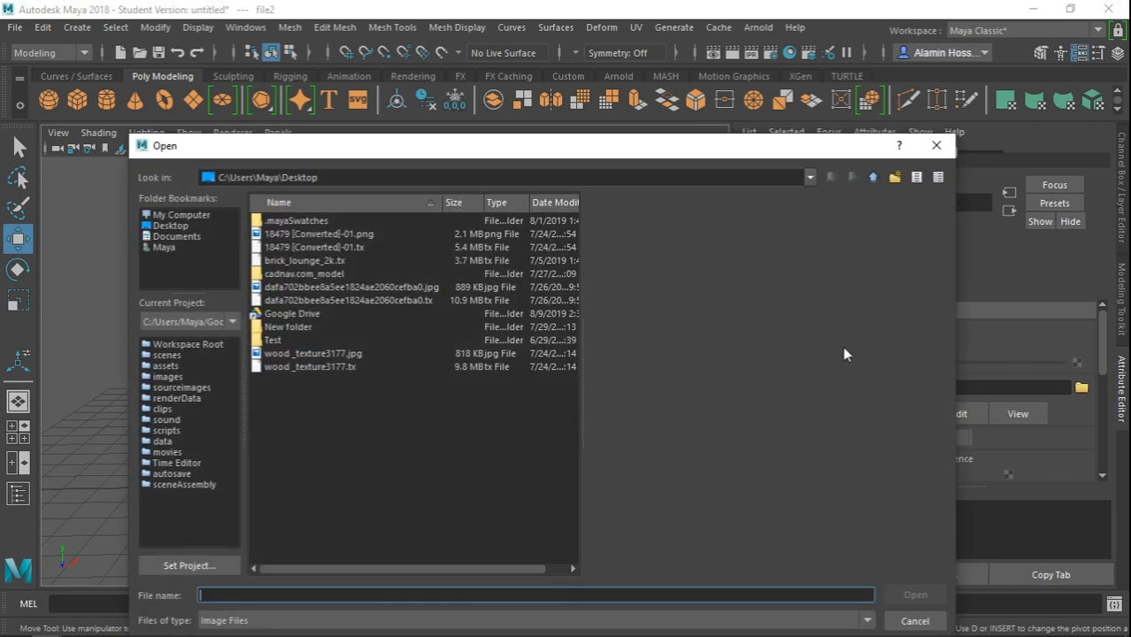
left_click(312, 354)
left_click(889, 594)
- Orbit and zoom around the table to inspect the wood grain from several angles
left_click(589, 484)
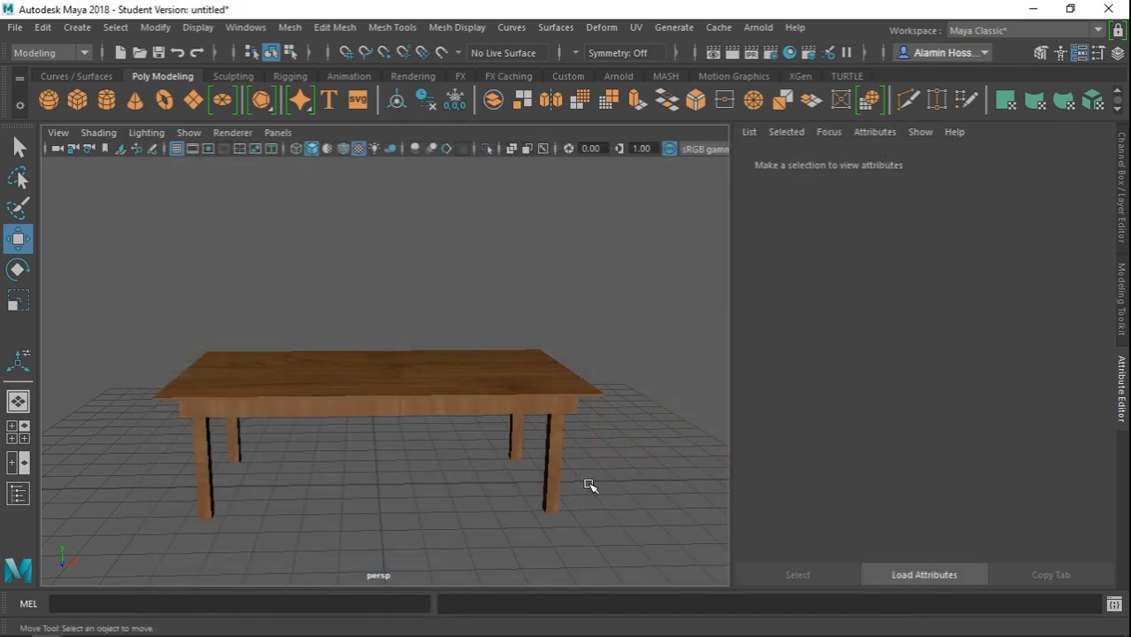
mouse_move(589, 484)
left_mouse_down("alt")
mouse_move(639, 420)
mouse_move(581, 418)
left_mouse_up("alt")
scroll(581, 418, "up", 3)
left_click(502, 288)
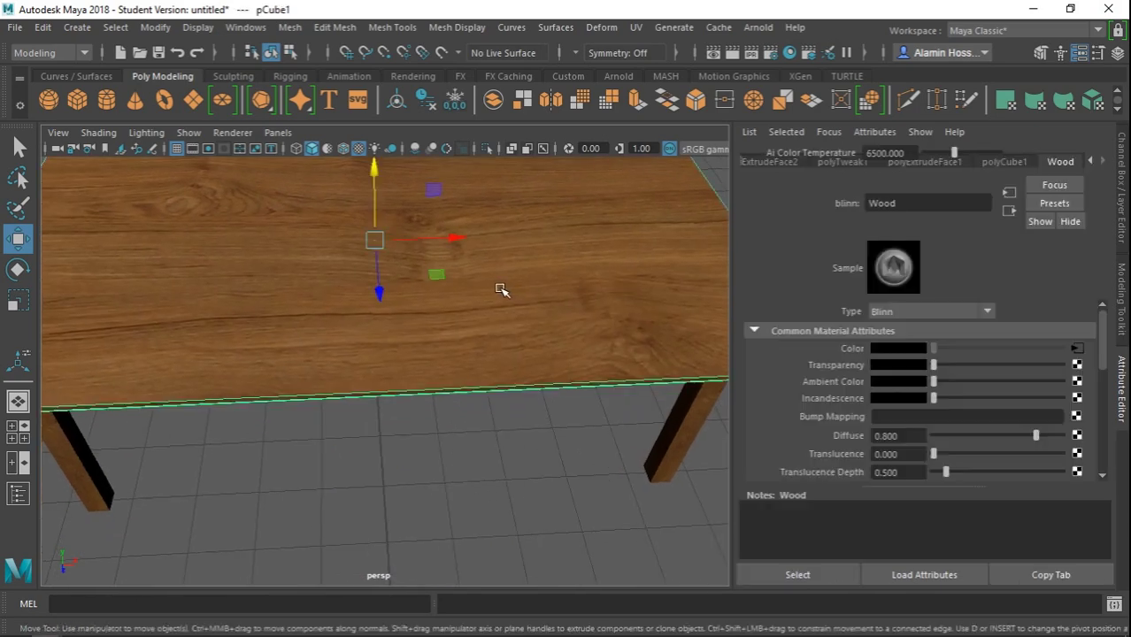
scroll(518, 373, "down", 5)
scroll(507, 384, "up", 5)
mouse_move(507, 384)
left_mouse_down("alt")
mouse_move(558, 439)
mouse_move(662, 469)
mouse_move(393, 398)
left_mouse_up("alt")
key("super")
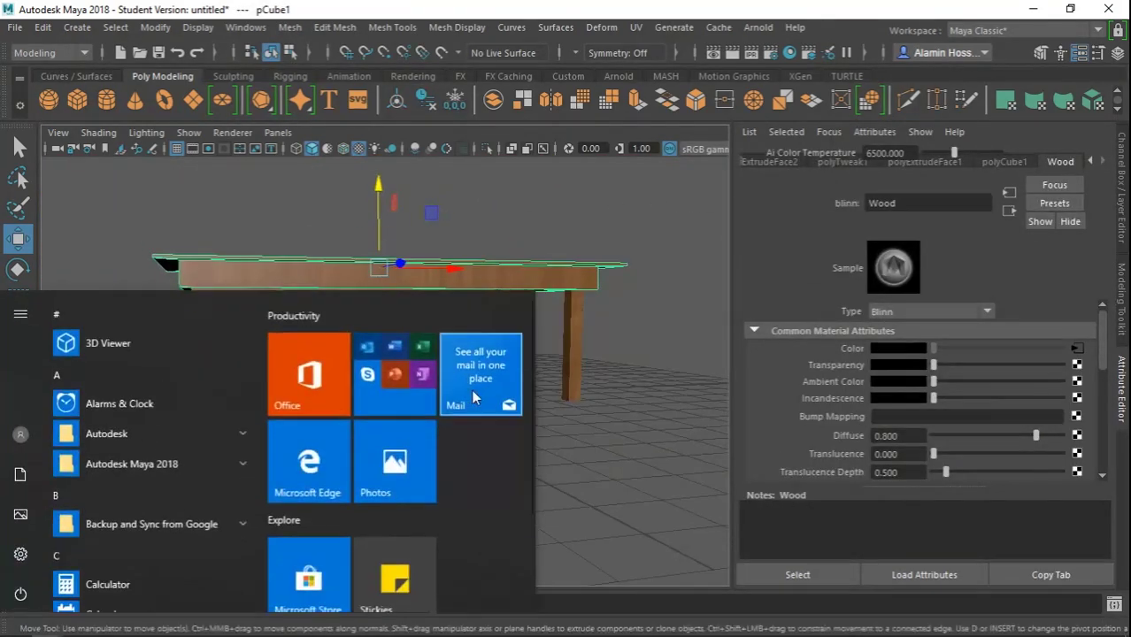
key("Escape")
left_click(572, 441)
mouse_move(575, 422)
left_mouse_down("alt")
mouse_move(572, 441)
mouse_move(504, 449)
mouse_move(460, 419)
mouse_move(404, 450)
mouse_move(457, 445)
left_mouse_up("alt")
scroll(571, 440, "up", 3)
scroll(460, 418, "down", 5)
key("super")
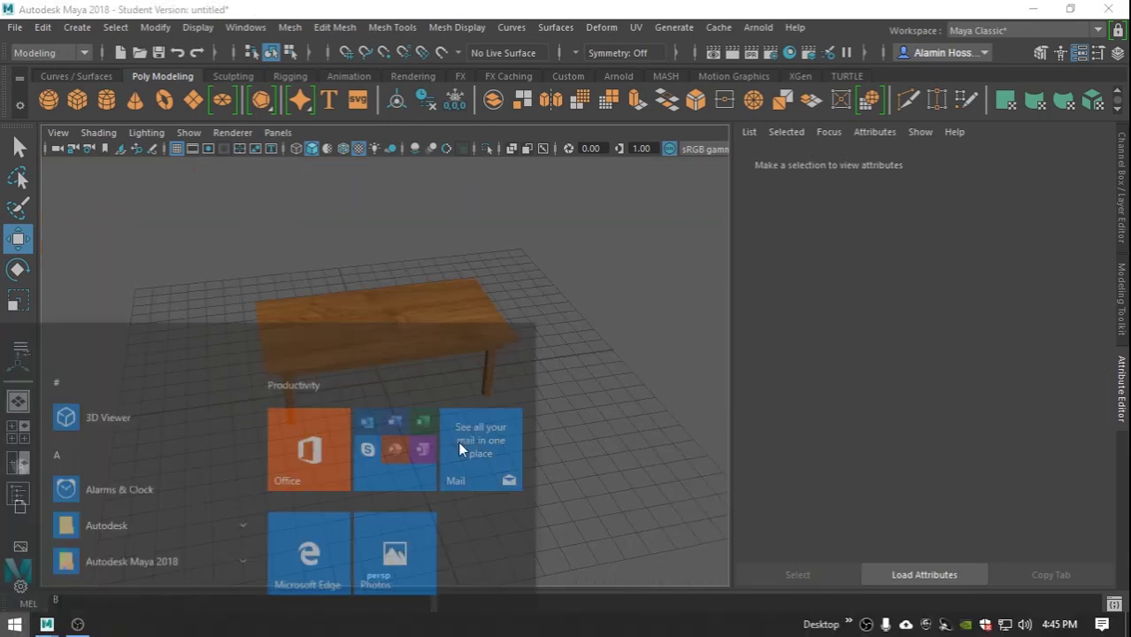
key("Escape")
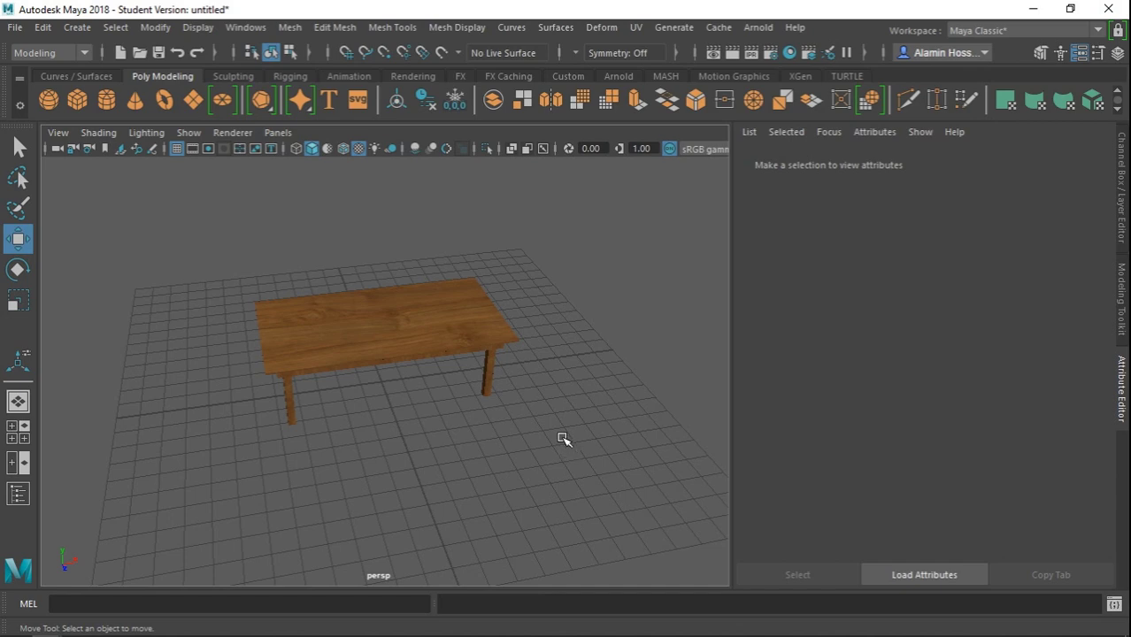
- Create a polygon sphere and move it up onto the left side of the table top
left_click(49, 100)
key("f")
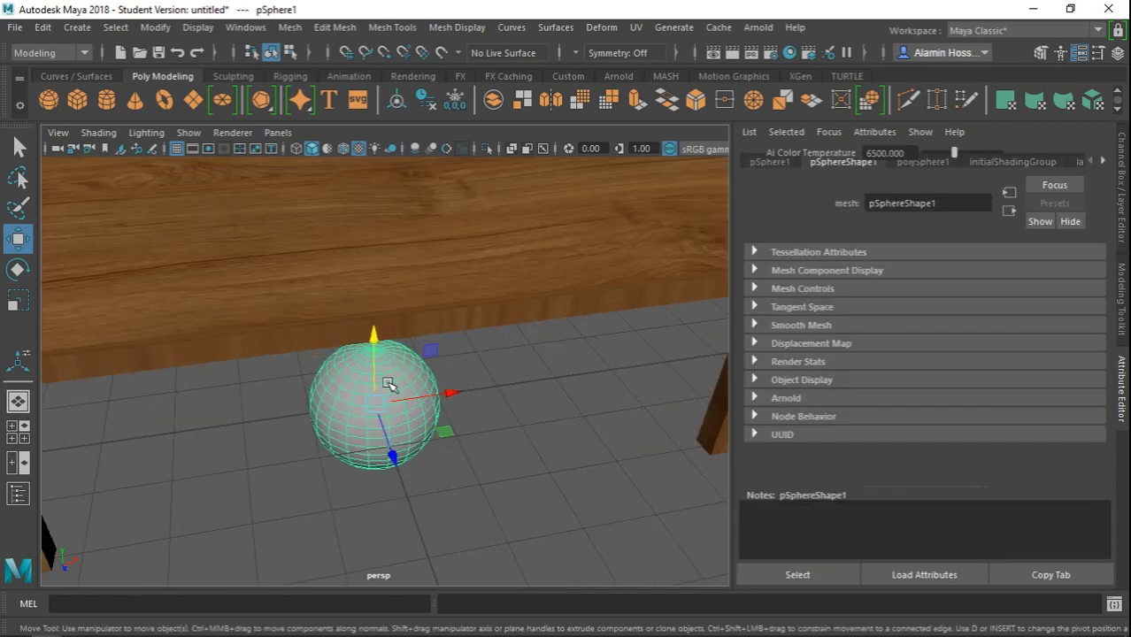
left_click_drag(383, 379, 370, 152)
key("f")
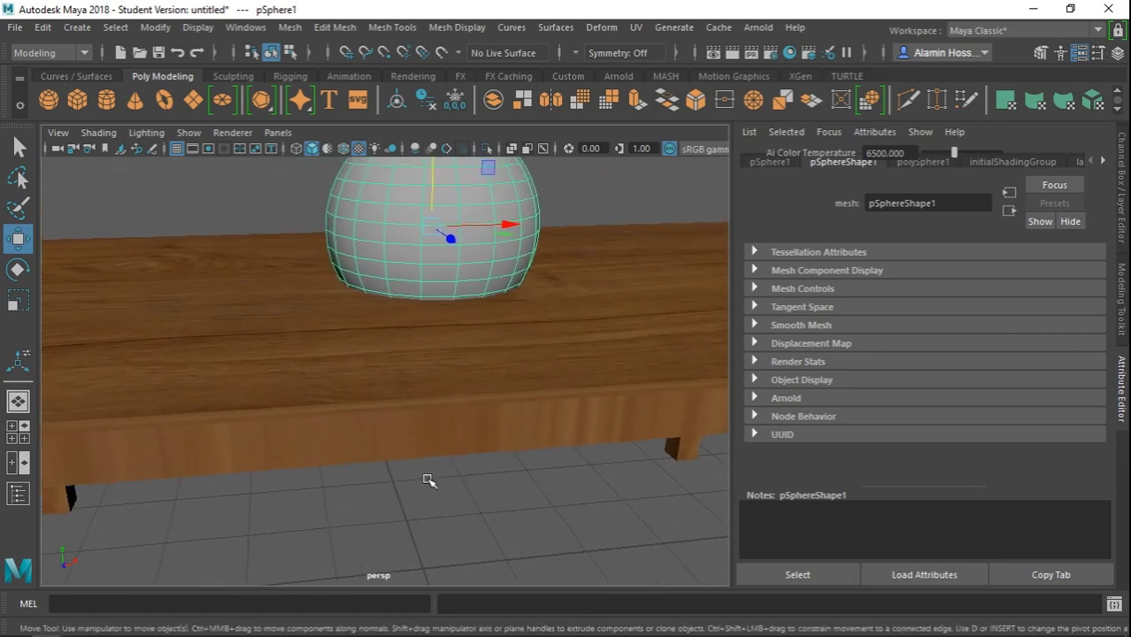
scroll(382, 305, "down", 5)
left_click(337, 306)
key("ctrl+z")
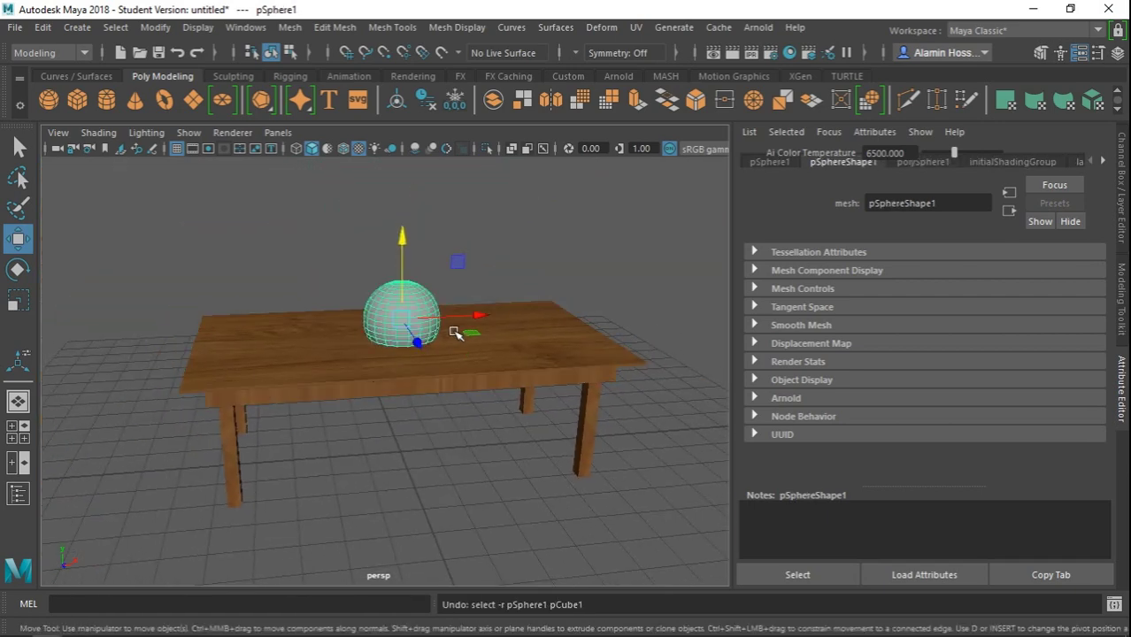
left_click_drag(469, 332, 339, 327)
key("ctrl+z")
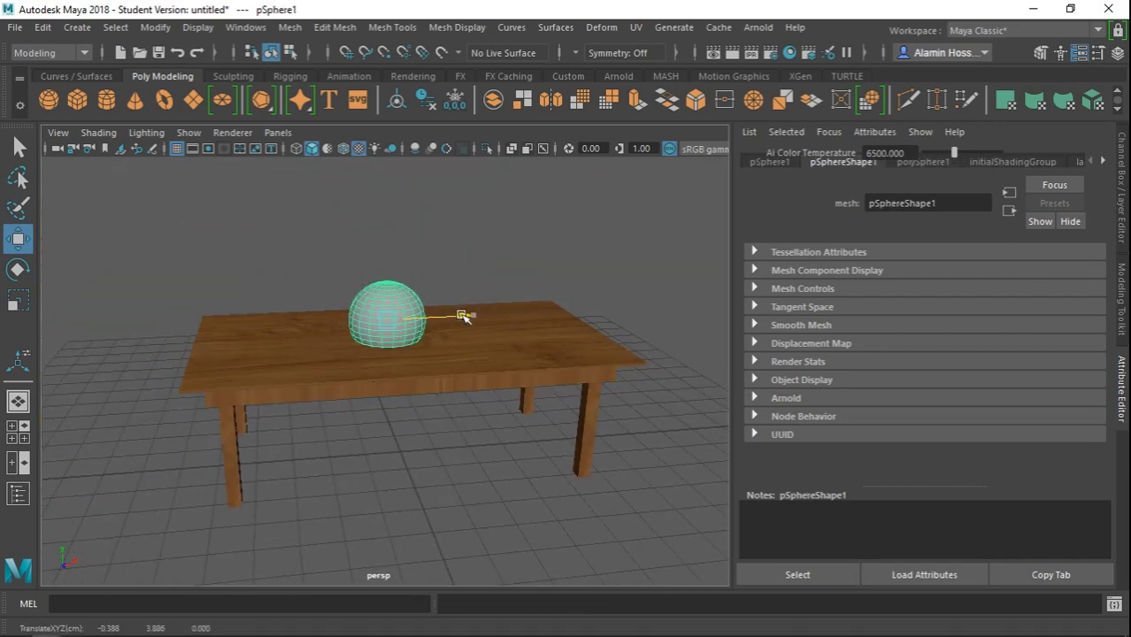
mouse_move(462, 314)
left_mouse_down()
mouse_move(349, 323)
mouse_move(288, 304)
left_mouse_up()
left_click_drag(262, 252, 262, 235)
- Scale the sphere uniformly down to about 0.818 and nudge it slightly right and up
key("r")
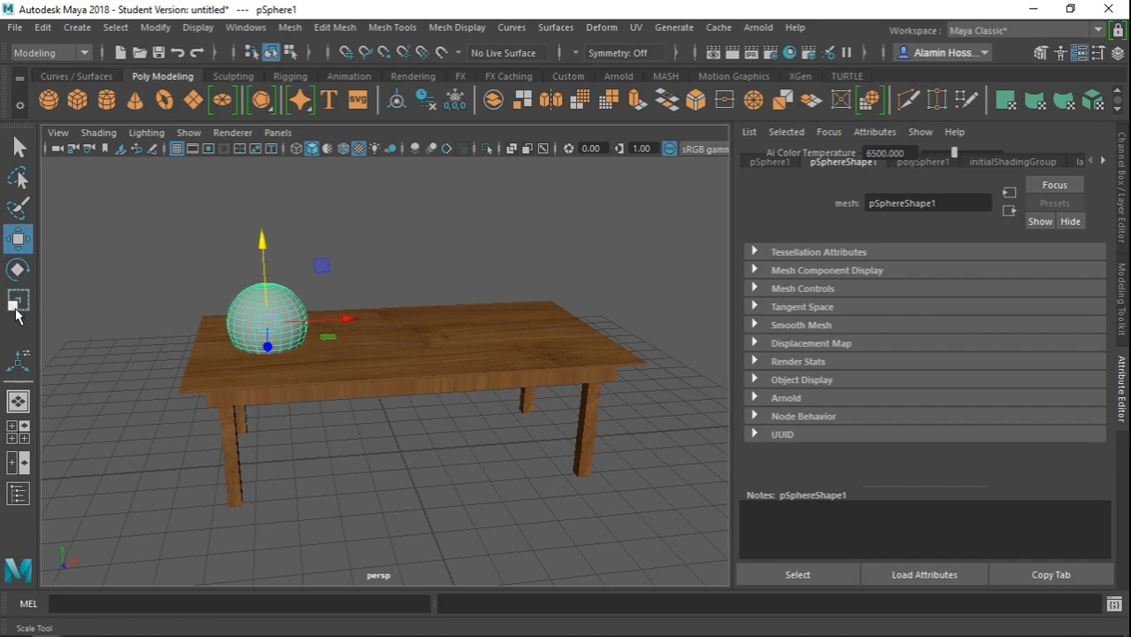
mouse_move(266, 322)
left_mouse_down()
mouse_move(234, 316)
mouse_move(353, 391)
mouse_move(439, 421)
mouse_move(393, 424)
left_mouse_up()
key("w")
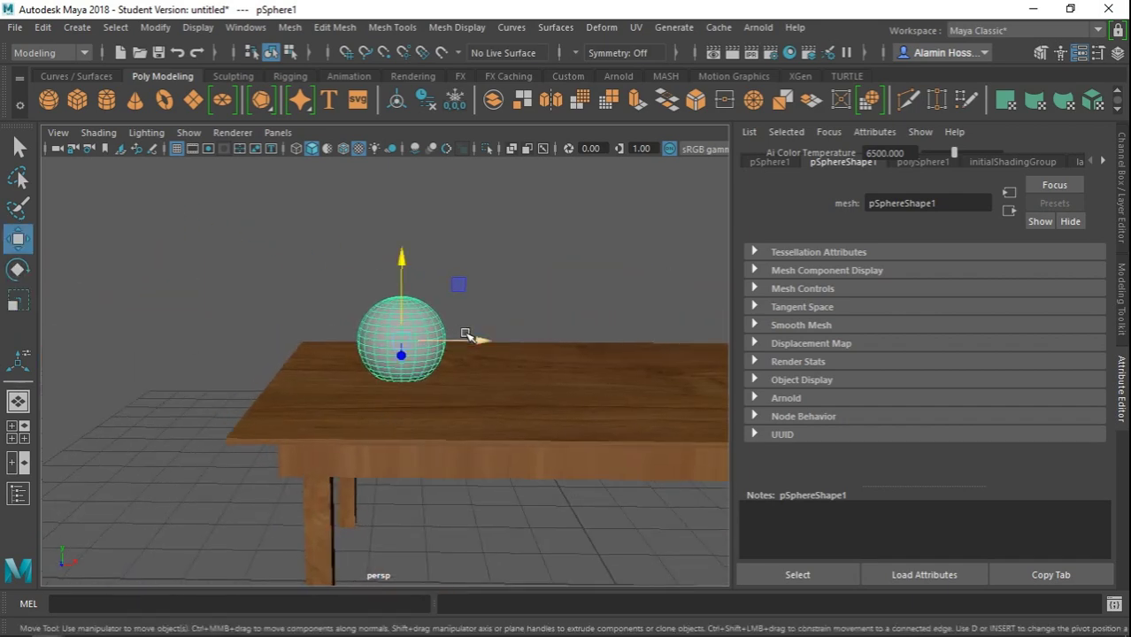
left_click_drag(472, 335, 412, 306)
mouse_move(459, 341)
left_mouse_down("alt")
mouse_move(510, 303)
mouse_move(79, 102)
left_mouse_up("alt")
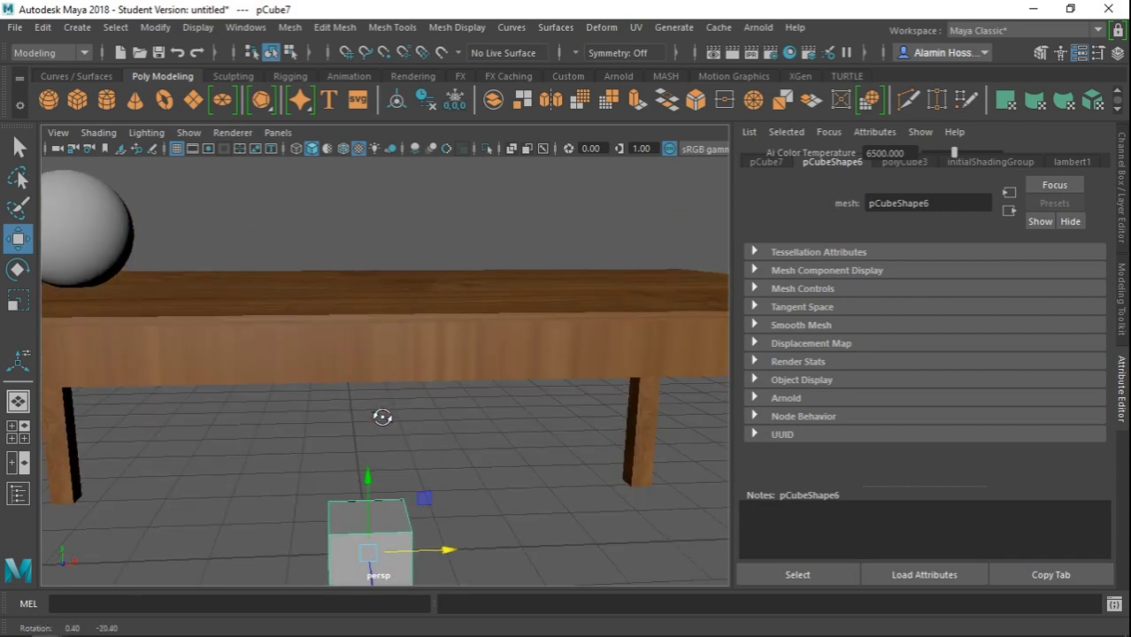
- Raise the new cube onto the table and scale it into a flat, elongated box
mouse_move(366, 390)
left_mouse_down()
mouse_move(361, 149)
mouse_move(373, 250)
left_mouse_up()
key("r")
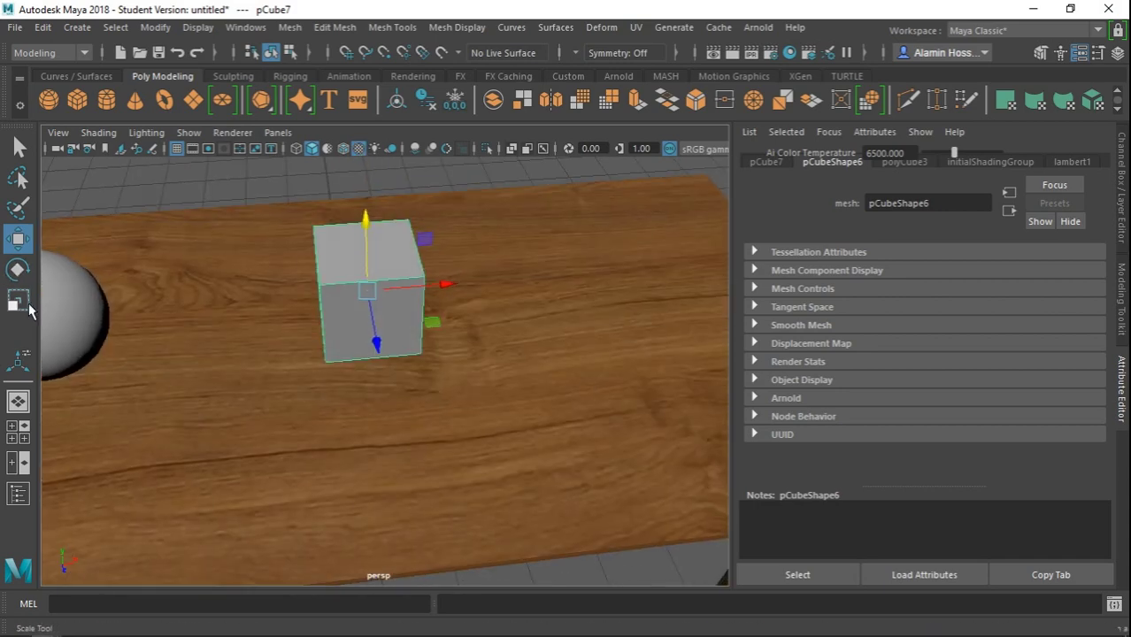
key("ctrl+z")
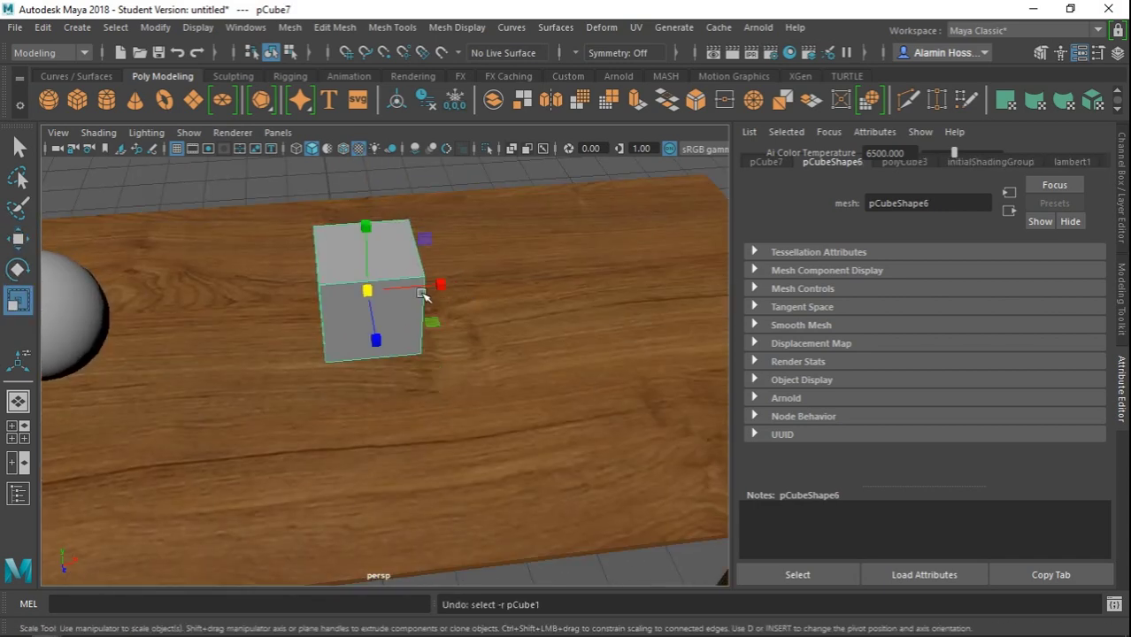
mouse_move(440, 285)
left_mouse_down()
mouse_move(491, 305)
mouse_move(385, 384)
left_mouse_up()
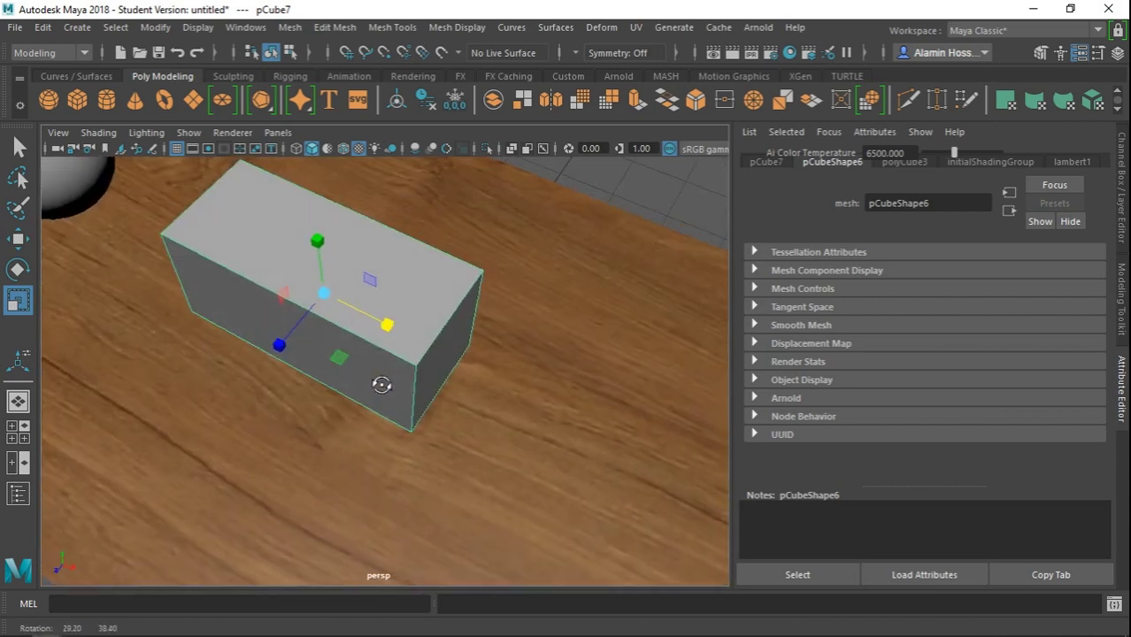
scroll(260, 263, "up", 3)
left_click_drag(310, 225, 312, 227)
left_click_drag(266, 295, 253, 313)
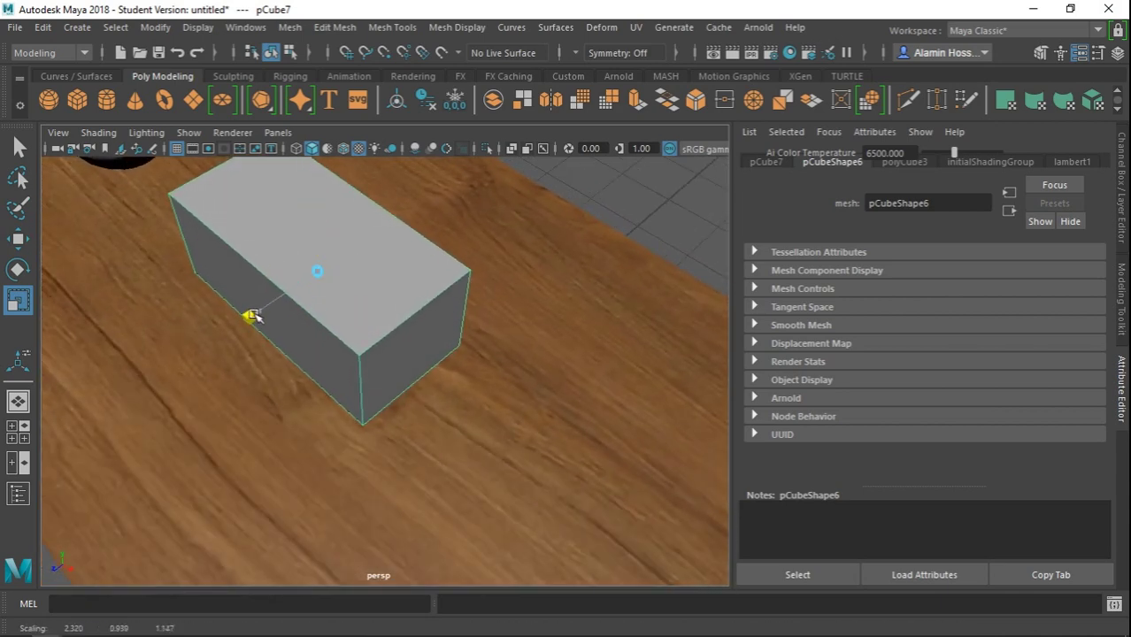
- Extrude the box's top face, scale it inward to a thin rim, and extrude it again
right_click_drag(399, 146, 399, 187)
left_click(356, 246)
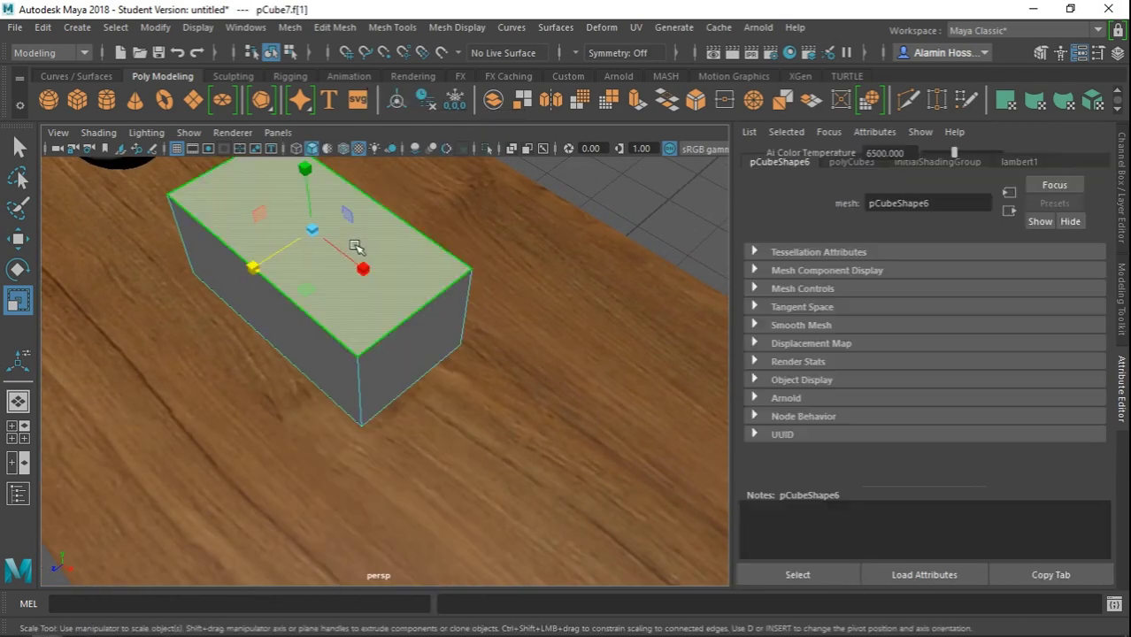
key("ctrl+e")
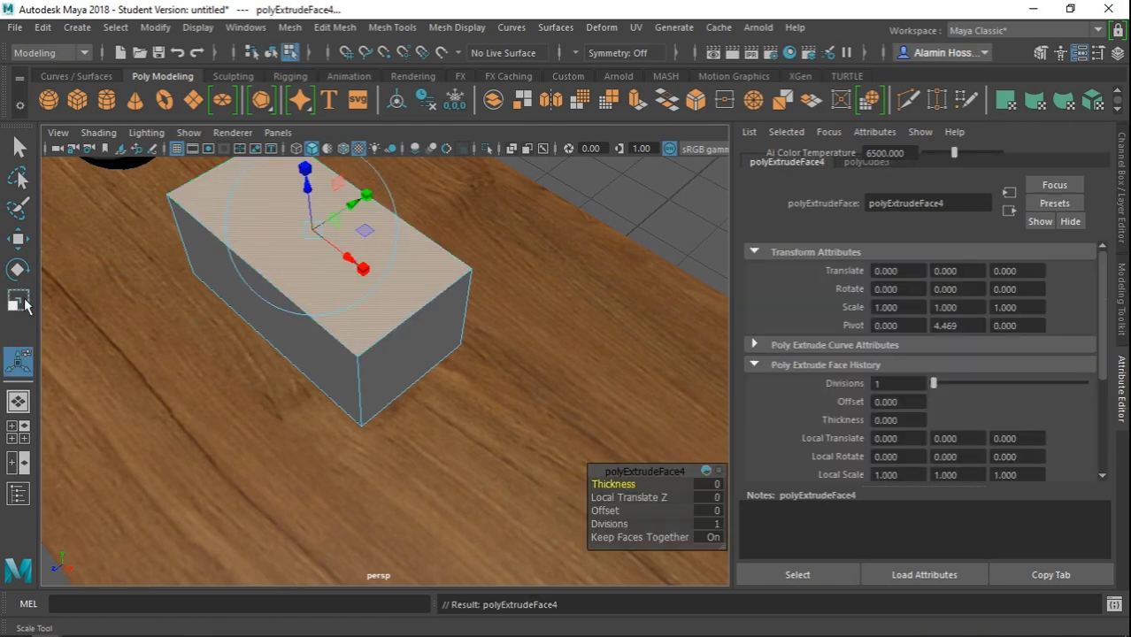
left_click(29, 301)
left_click_drag(101, 316, 192, 349, "alt")
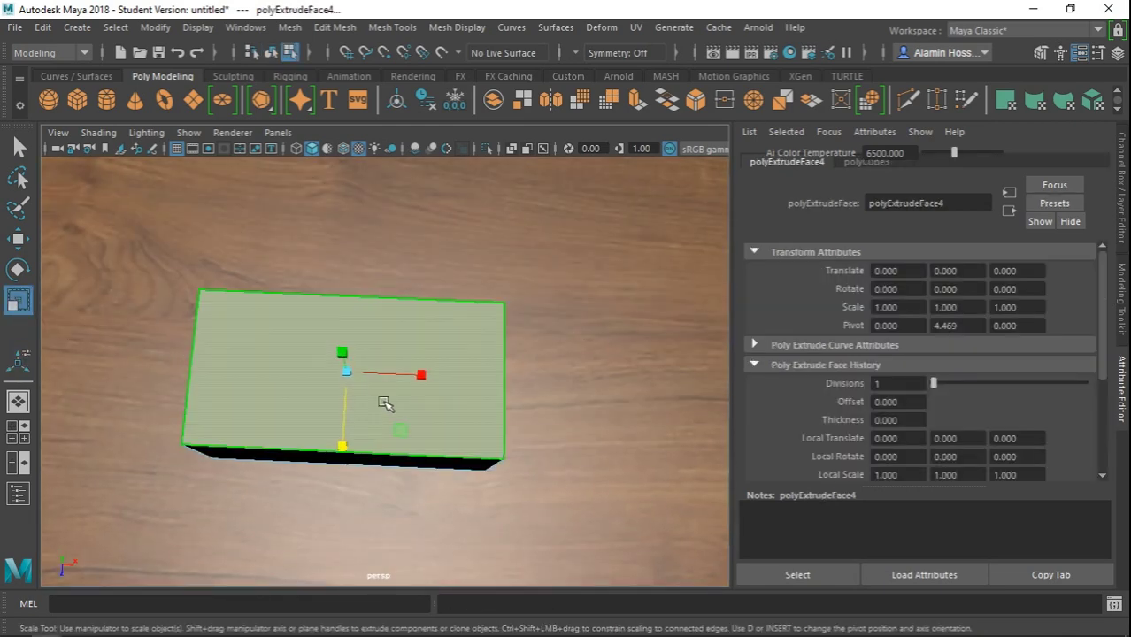
left_click_drag(421, 379, 416, 379)
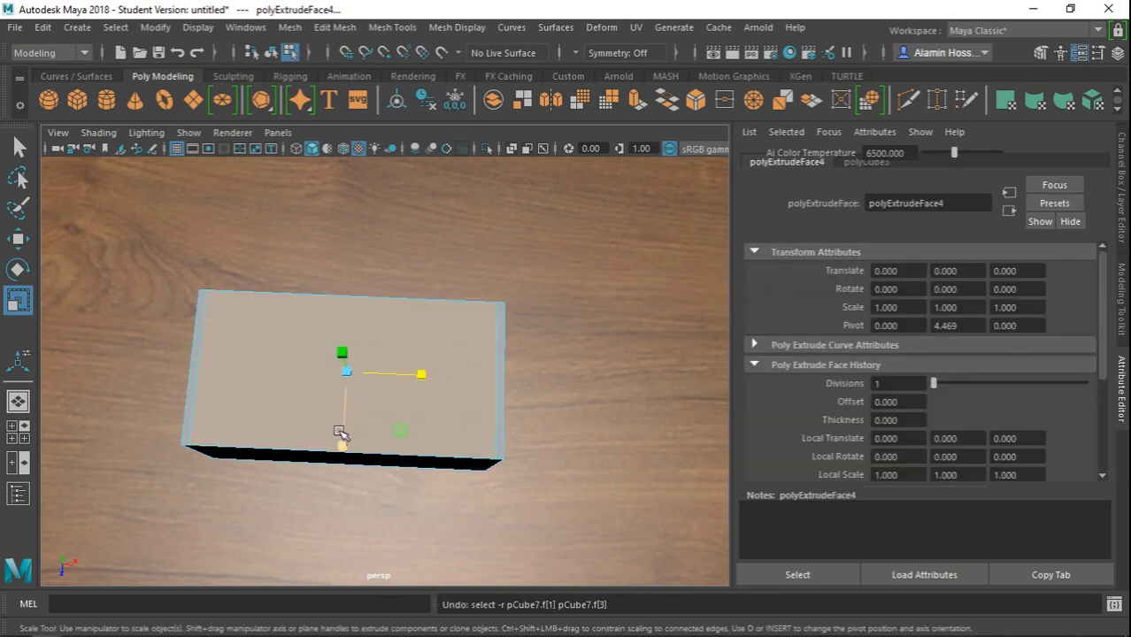
left_click_drag(343, 441, 346, 433)
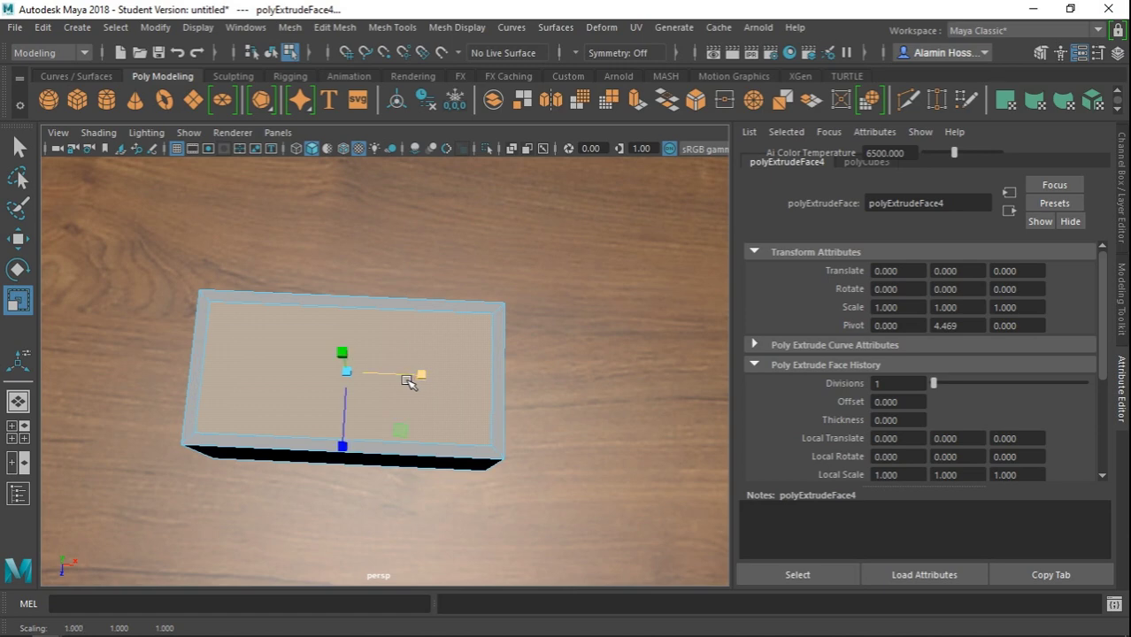
key("ctrl+e")
left_click(27, 240)
- In the front view, push the inset top face down into the box
key("space")
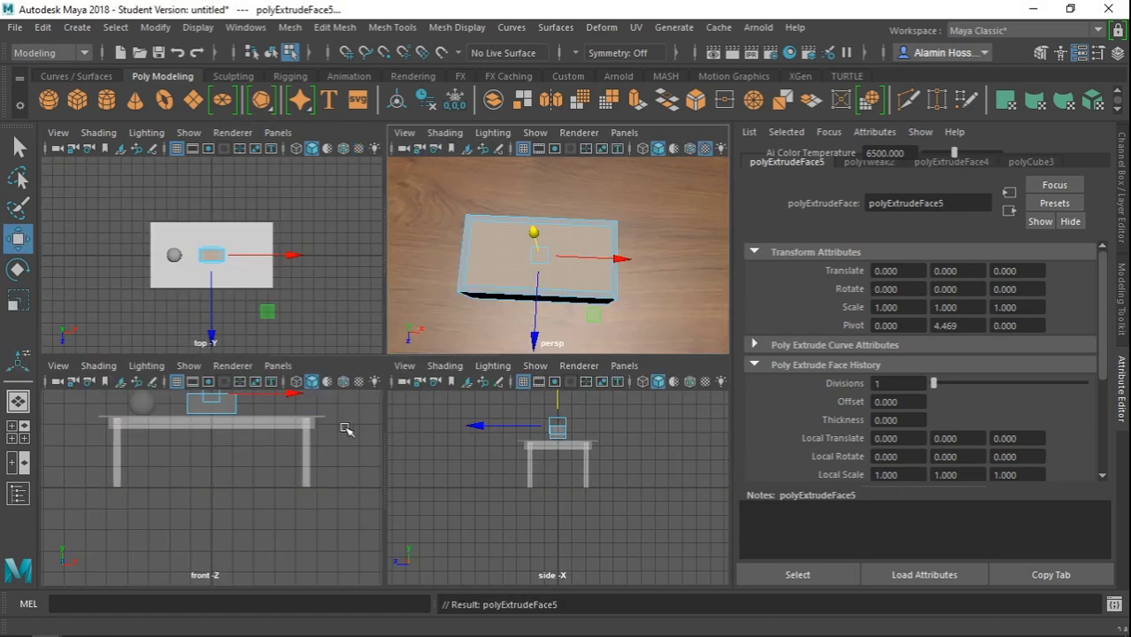
key("space")
key("f")
scroll(324, 354, "down", 5)
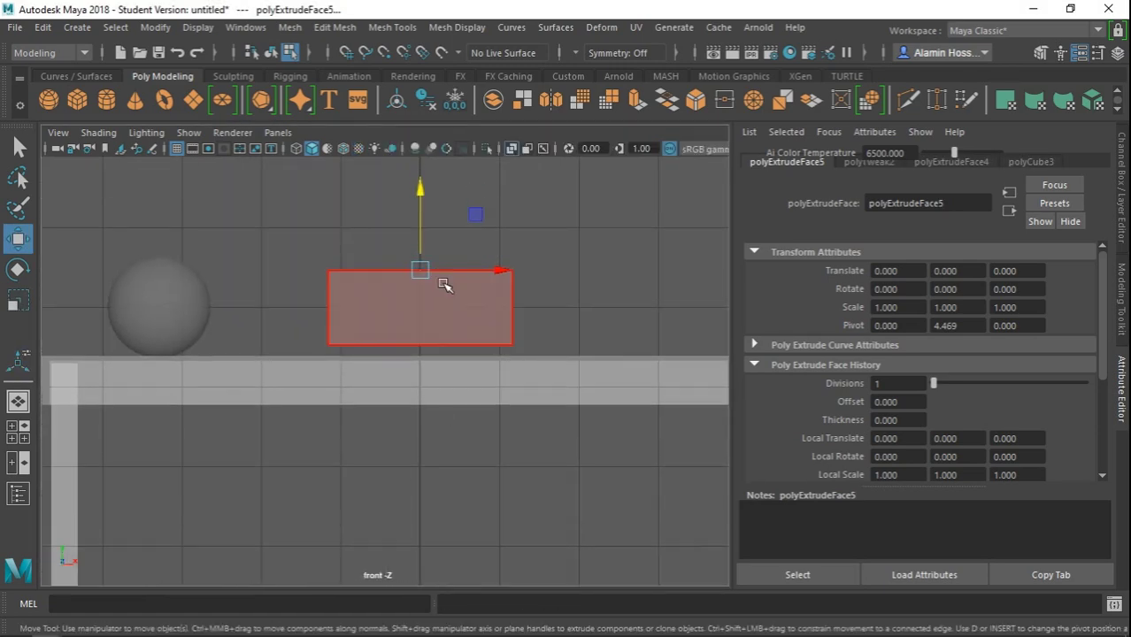
scroll(447, 285, "up", 2)
left_click_drag(436, 202, 440, 266)
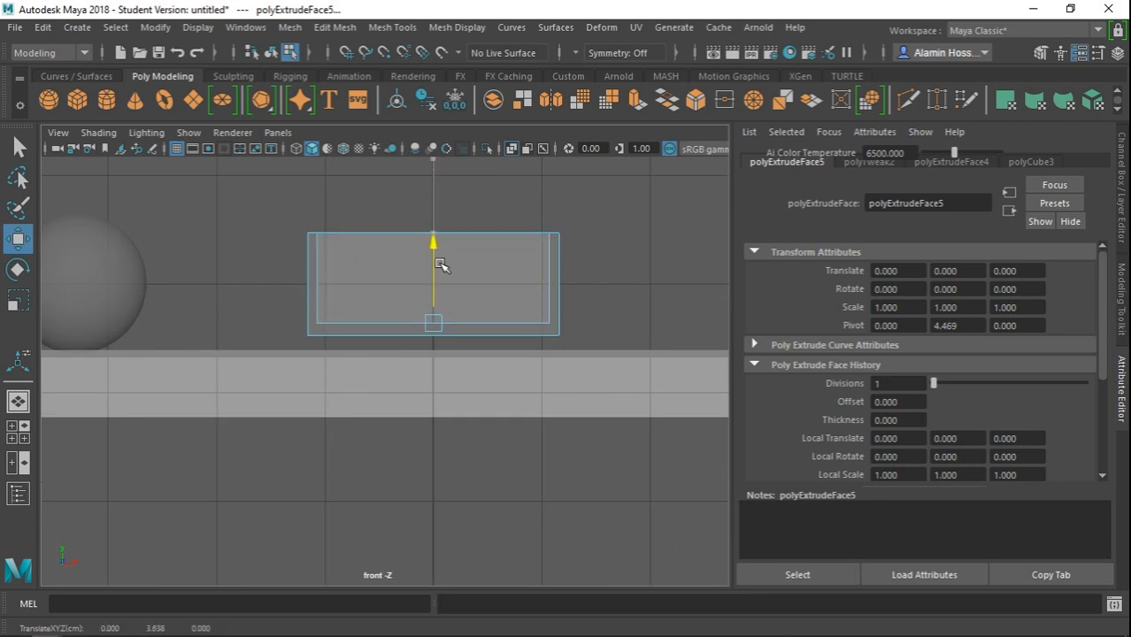
- Return to object mode, lower the whole box slightly, and go back to the perspective view
right_click_drag(351, 290, 429, 114)
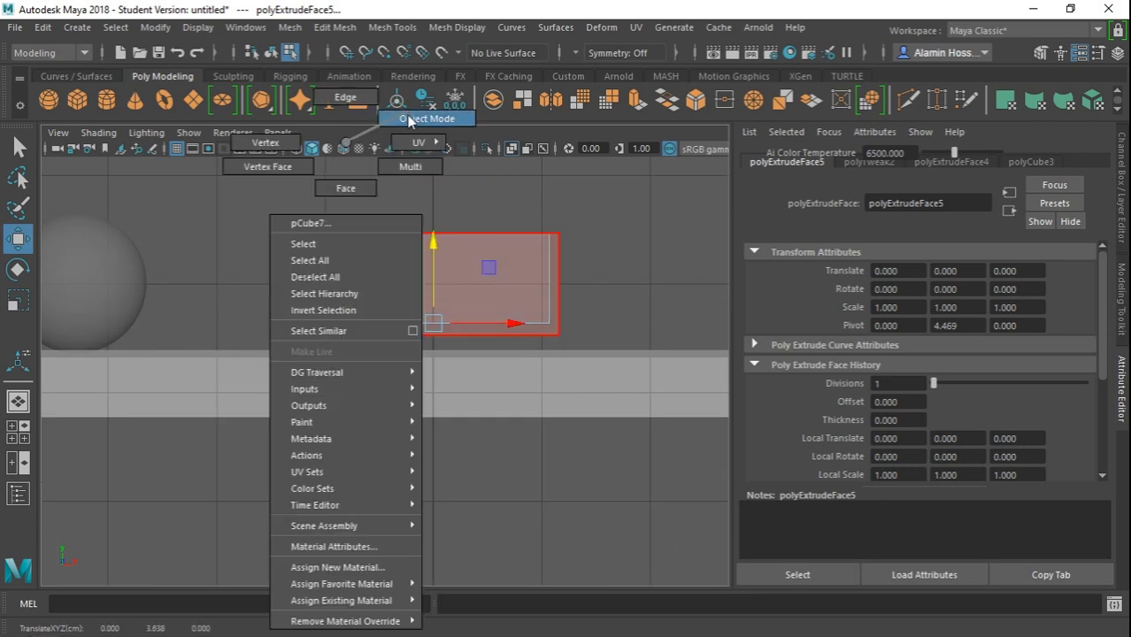
left_click_drag(431, 237, 435, 223)
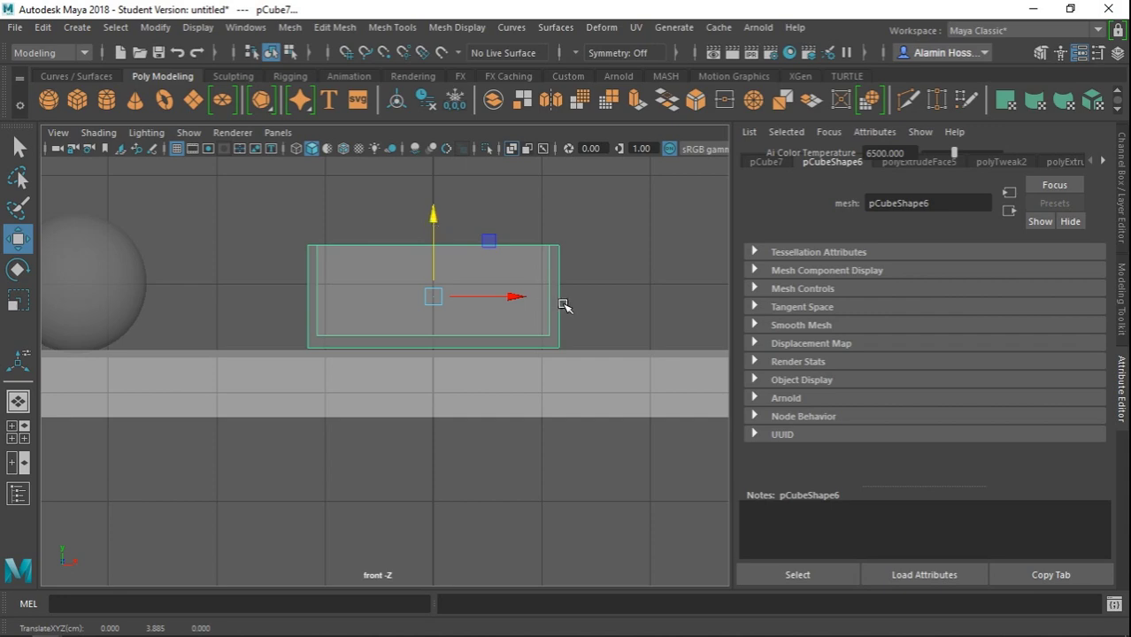
scroll(563, 305, "down", 5)
left_click(518, 272)
key("space")
key("space")
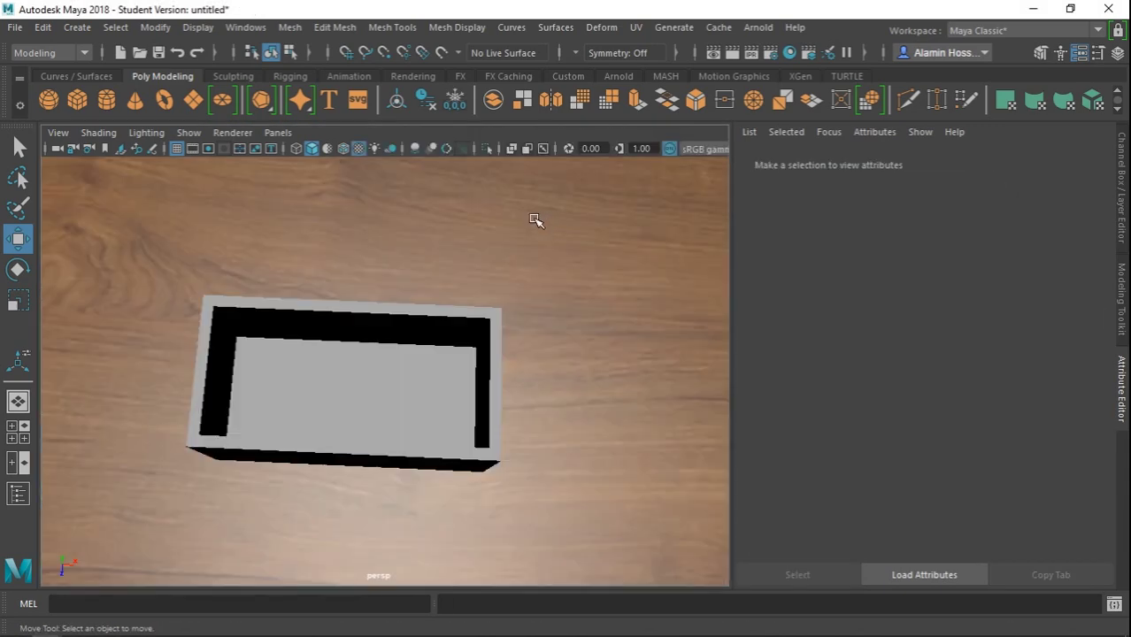
mouse_move(537, 220)
left_mouse_down("alt")
mouse_move(530, 320)
mouse_move(518, 303)
left_mouse_up("alt")
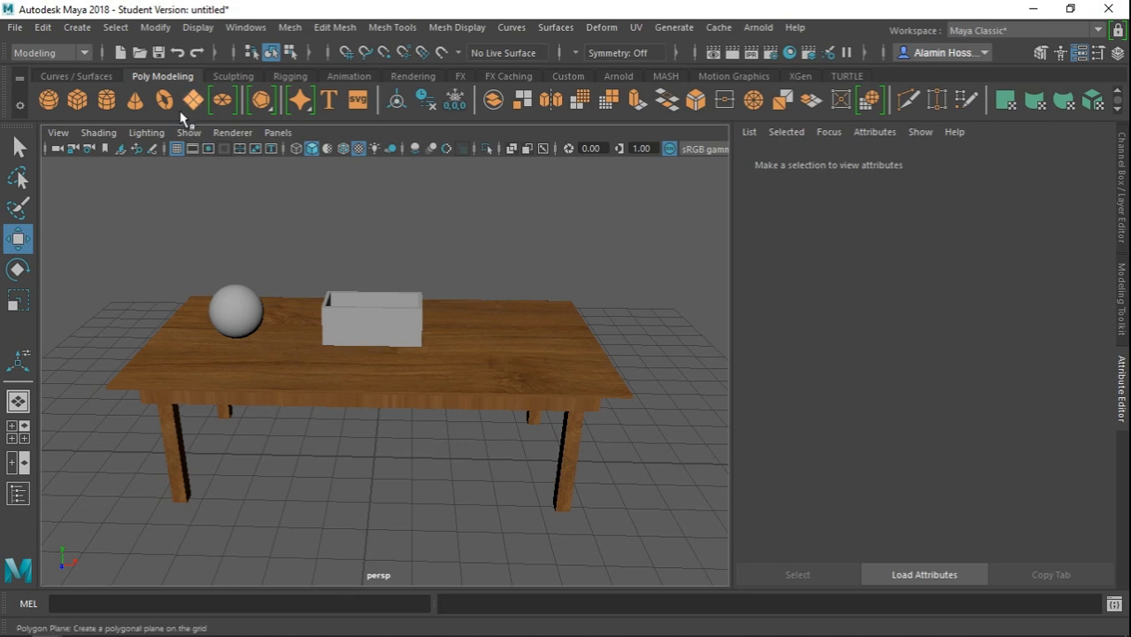
- Create a new cube, flatten it thin on Z into a panel, and raise it upright
left_click(372, 320)
mouse_move(381, 318)
left_mouse_down("alt")
mouse_move(403, 308)
mouse_move(548, 329)
mouse_move(416, 398)
mouse_move(485, 378)
mouse_move(403, 400)
mouse_move(386, 373)
mouse_move(453, 354)
mouse_move(437, 336)
mouse_move(416, 366)
left_mouse_up("alt")
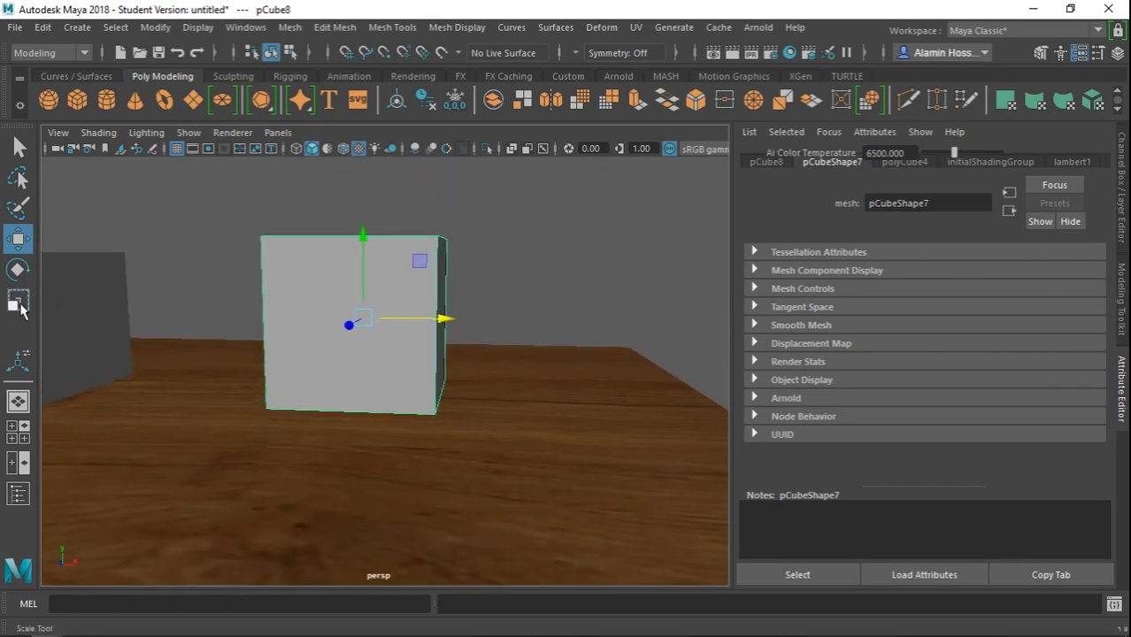
key("r")
left_click_drag(124, 313, 330, 305, "alt")
mouse_move(93, 367)
left_mouse_down()
mouse_move(196, 379)
mouse_move(270, 283)
mouse_move(266, 159)
left_mouse_up()
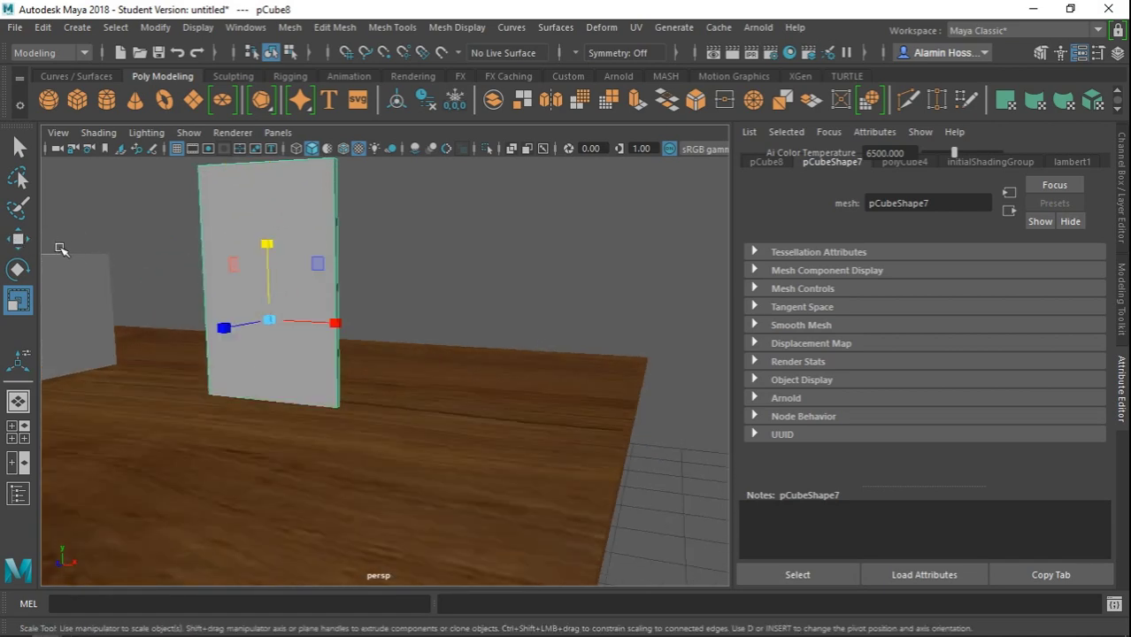
left_click(18, 239)
mouse_move(270, 283)
left_mouse_down()
mouse_move(281, 179)
mouse_move(351, 320)
mouse_move(284, 431)
left_mouse_up()
scroll(281, 194, "down", 5)
scroll(283, 432, "up", 3)
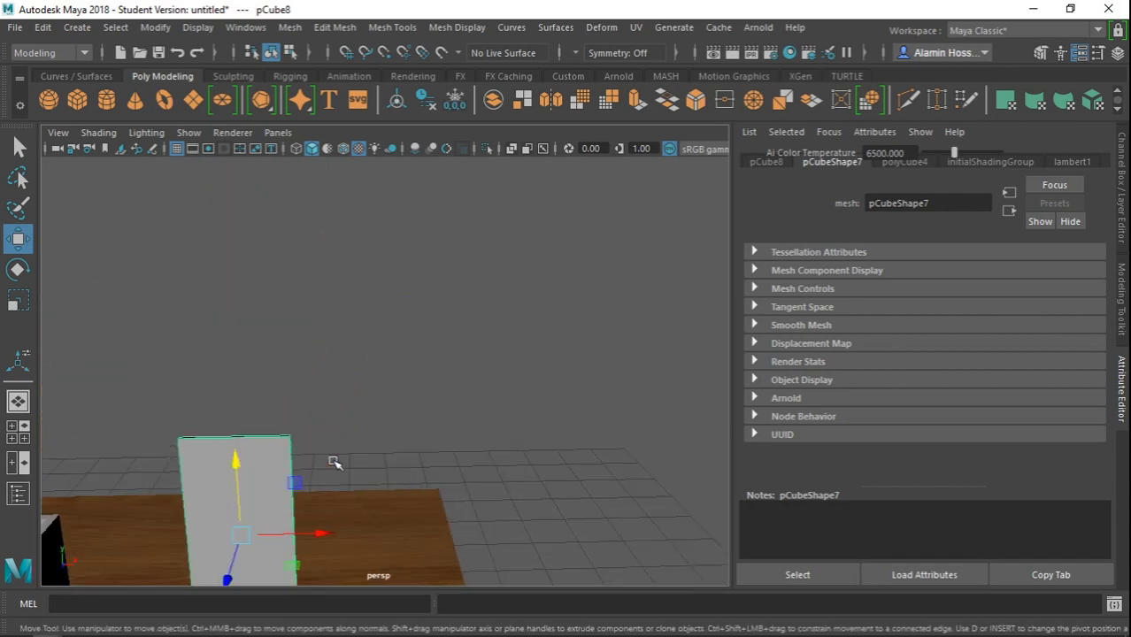
left_click_drag(334, 462, 316, 429, "alt")
- Extrude the panel's front face and scale it inward to leave a border rim
right_click_drag(310, 216, 297, 342)
left_click(297, 342)
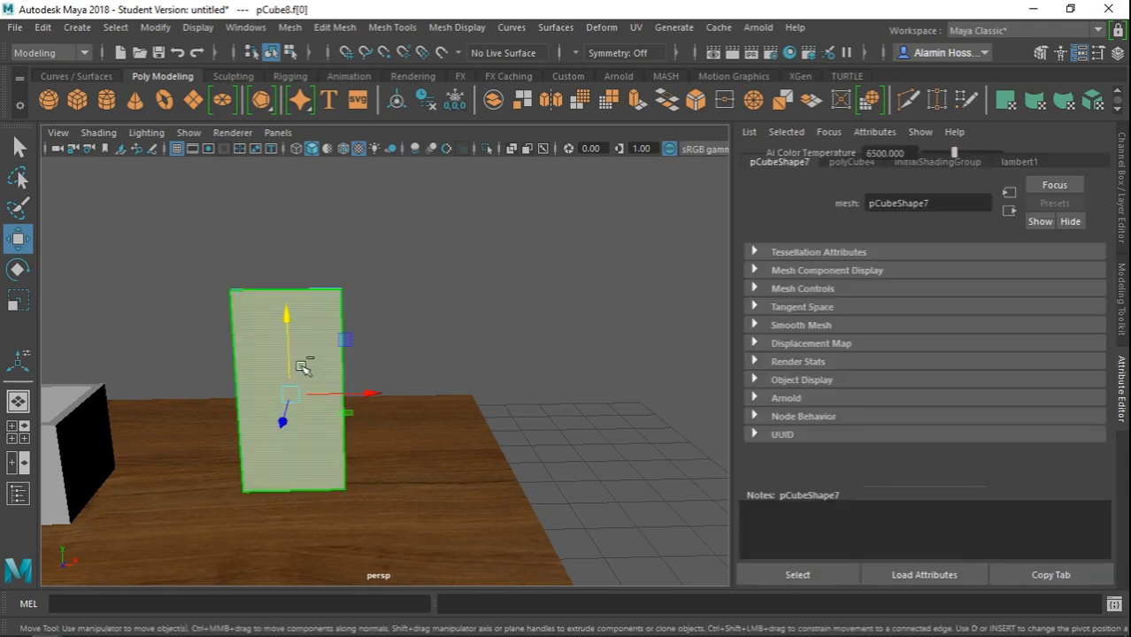
key("ctrl+e")
left_click(21, 301)
left_click_drag(124, 336, 194, 354, "alt")
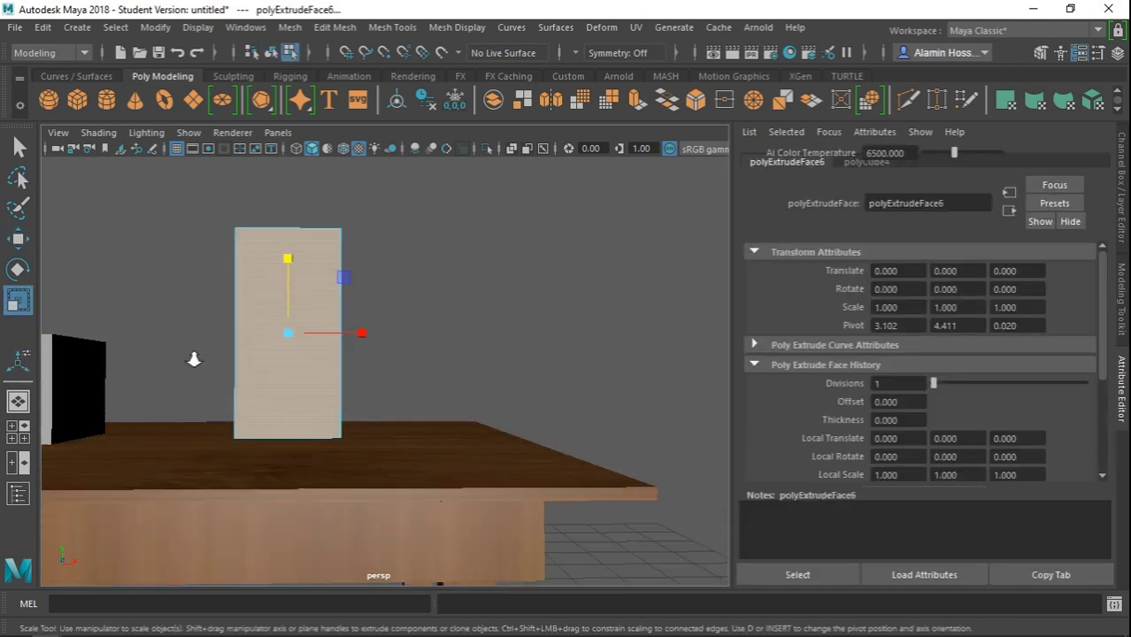
scroll(198, 372, "up", 3)
middle_click_drag(202, 385, 311, 390, "alt")
scroll(307, 354, "down", 1)
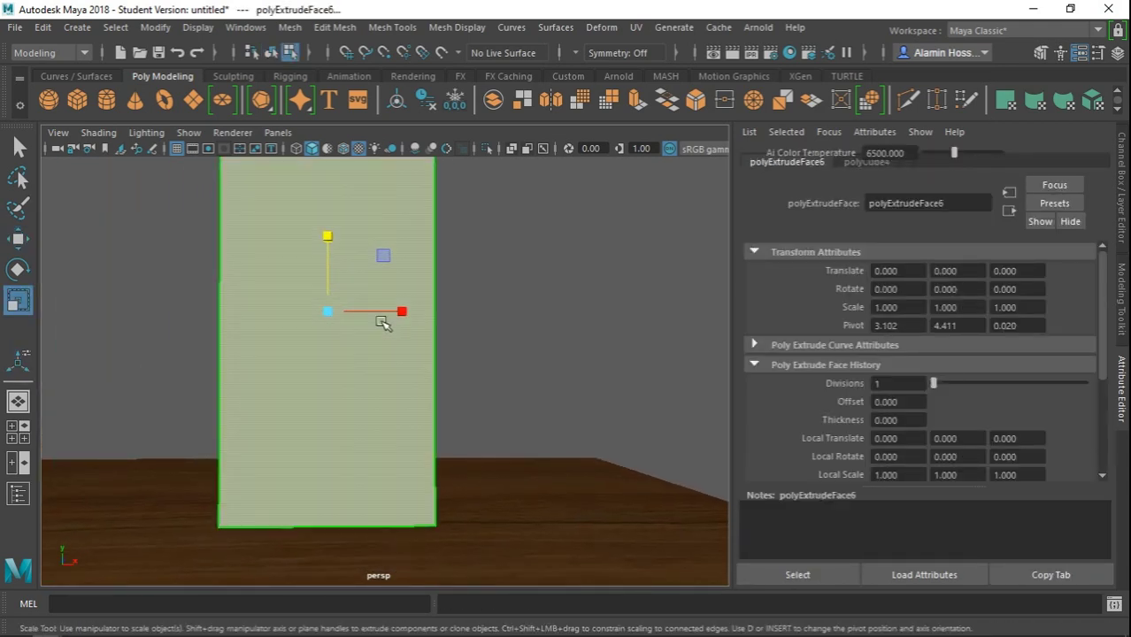
left_click_drag(398, 309, 398, 311)
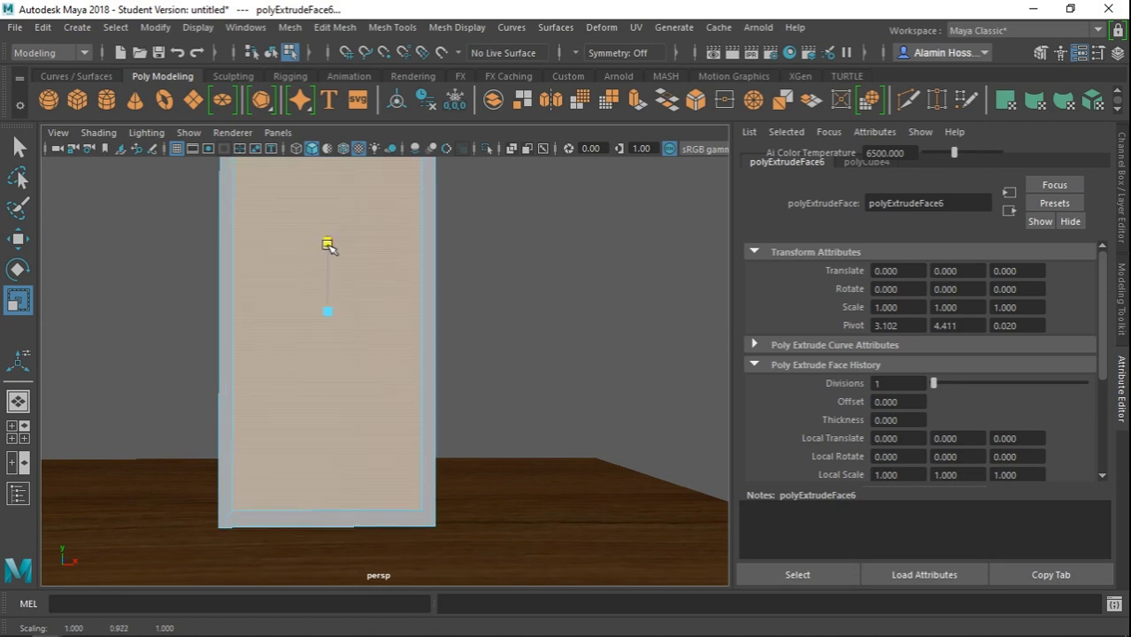
left_click_drag(326, 245, 332, 266)
- Assign the existing Wood material to the panel and view the whole table
right_click_drag(332, 208, 432, 119)
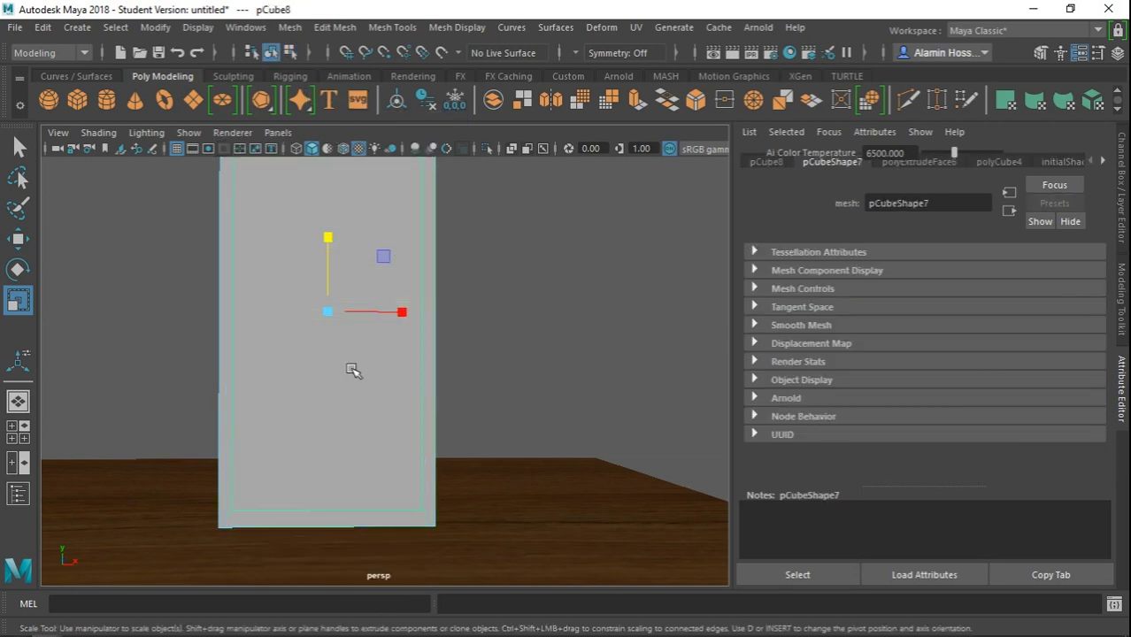
scroll(351, 369, "down", 5)
left_click(577, 331)
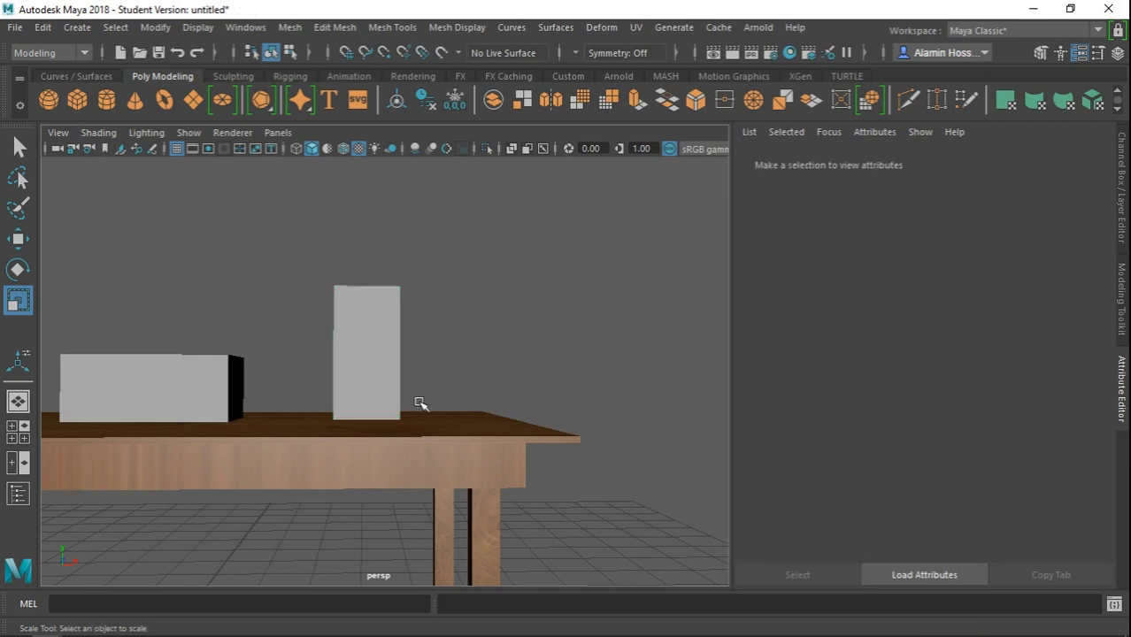
left_click(365, 356)
right_click_drag(365, 356, 382, 601)
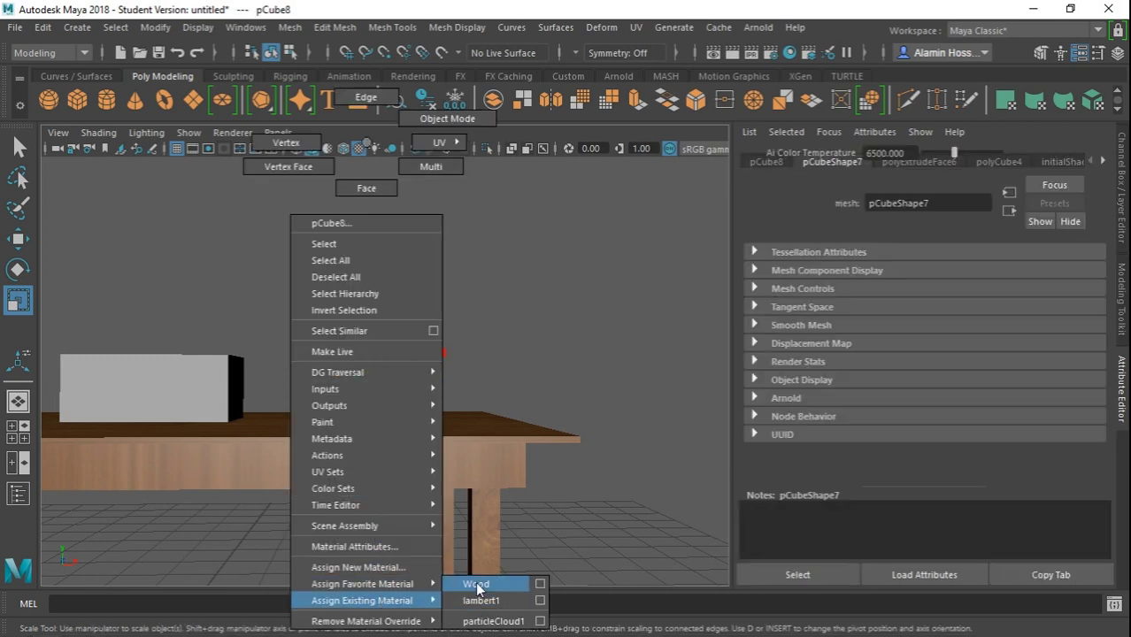
left_click(476, 584)
left_click(489, 315)
mouse_move(466, 350)
left_mouse_down("alt")
mouse_move(470, 384)
mouse_move(394, 386)
mouse_move(406, 346)
mouse_move(553, 330)
left_mouse_up("alt")
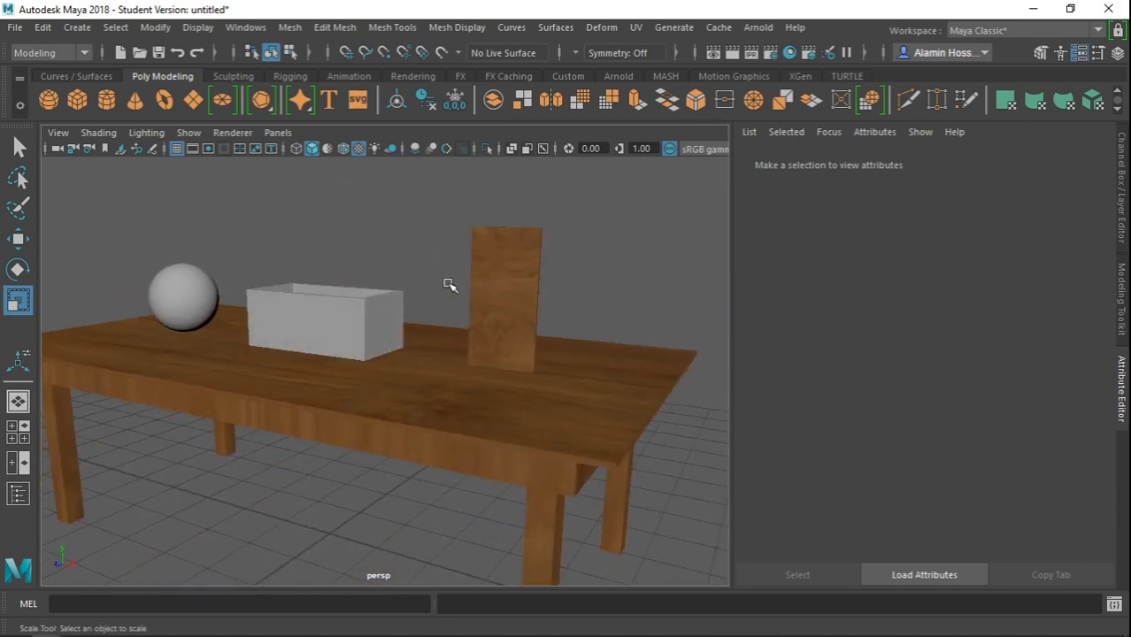
mouse_move(394, 239)
left_mouse_down("alt")
mouse_move(407, 290)
mouse_move(436, 286)
left_mouse_up("alt")
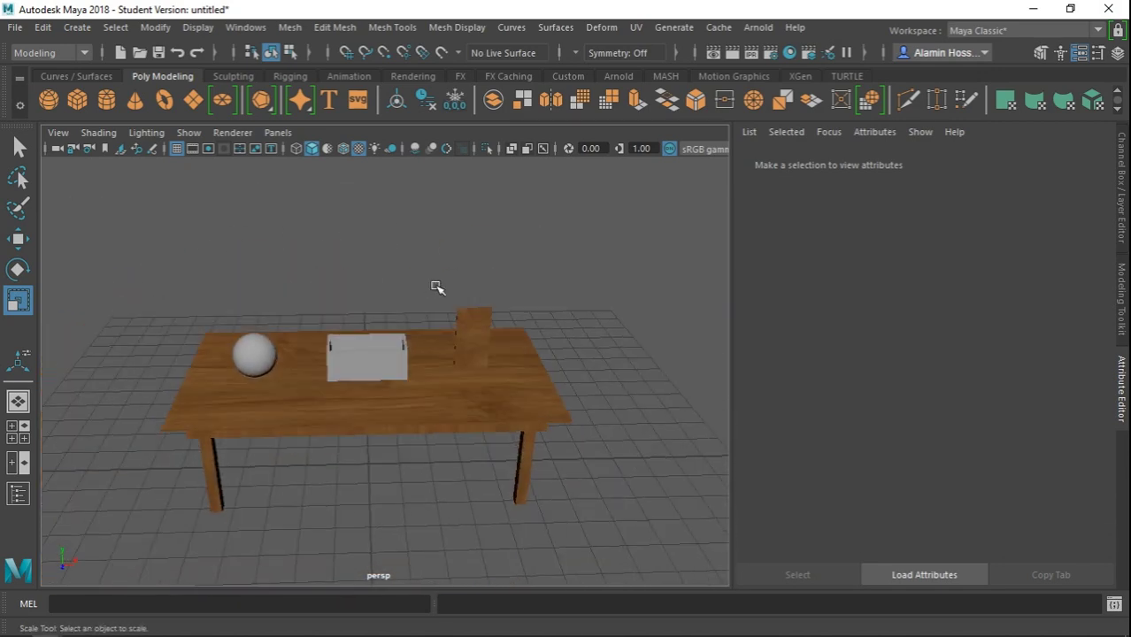
- Add an Arnold skydome light and load a panoramic outdoor photo as its colour file texture
left_click(759, 28)
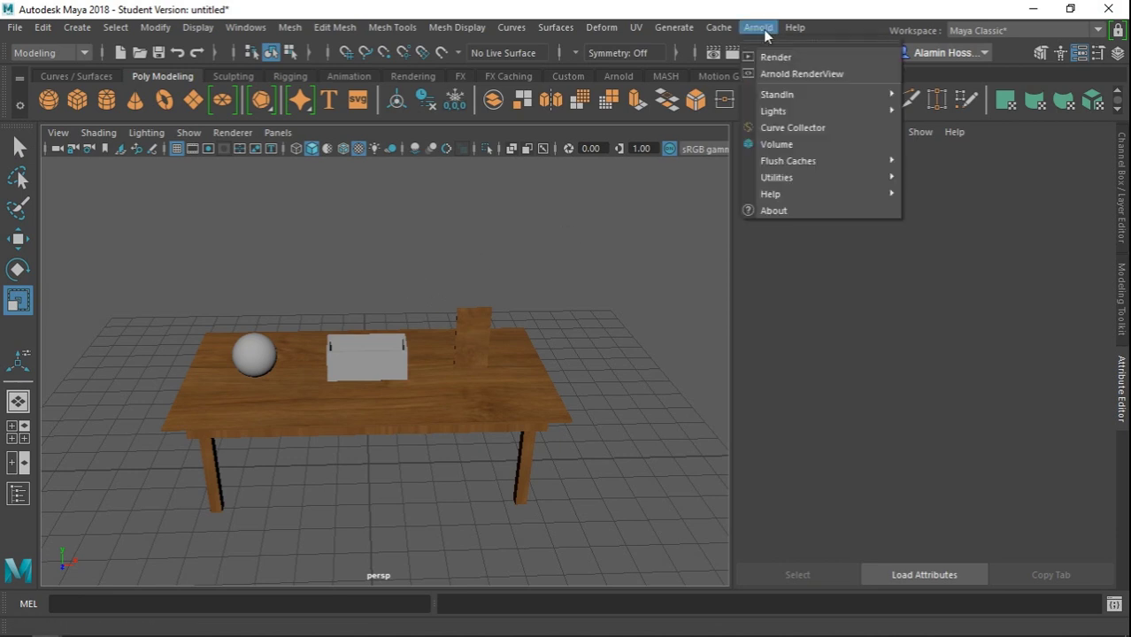
mouse_move(774, 110)
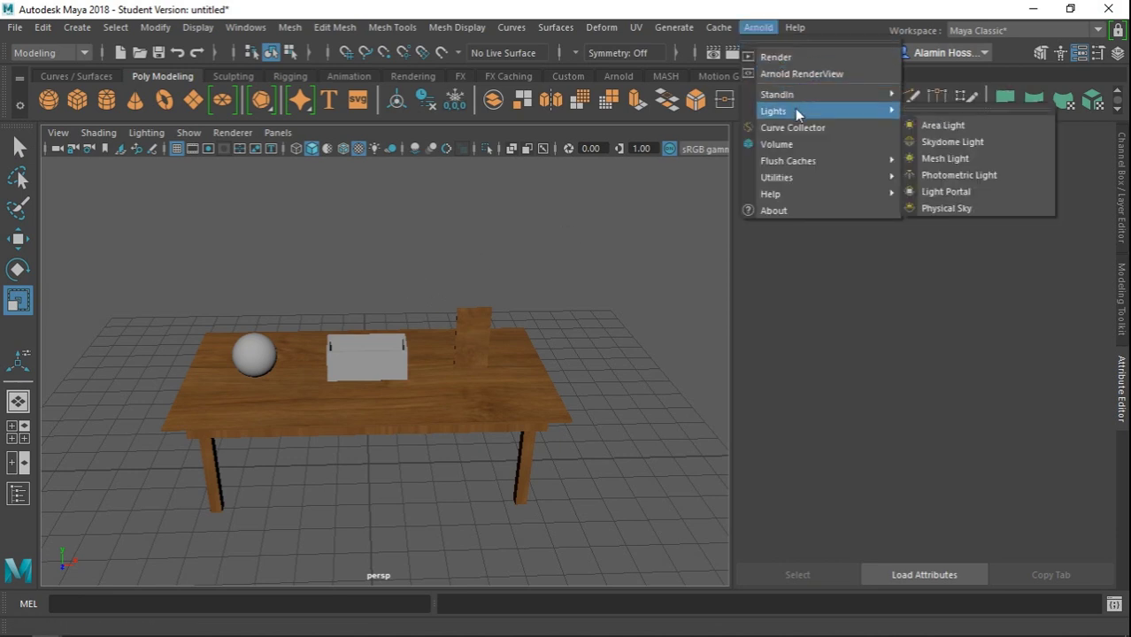
left_click(952, 142)
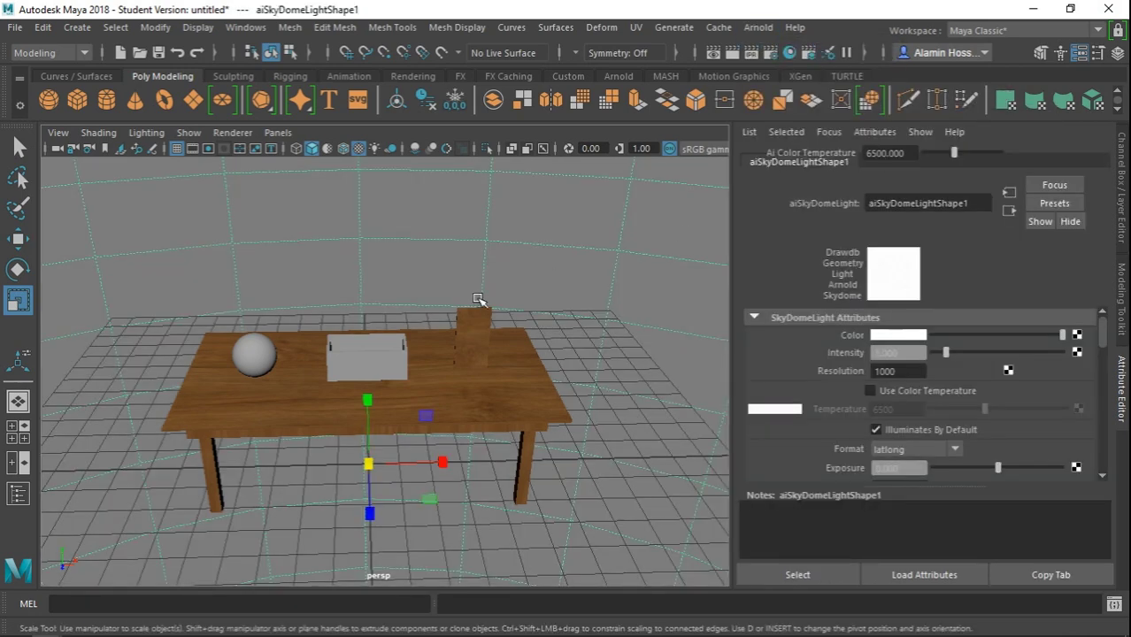
mouse_move(562, 283)
left_mouse_down("alt")
mouse_move(500, 253)
mouse_move(543, 279)
left_mouse_up("alt")
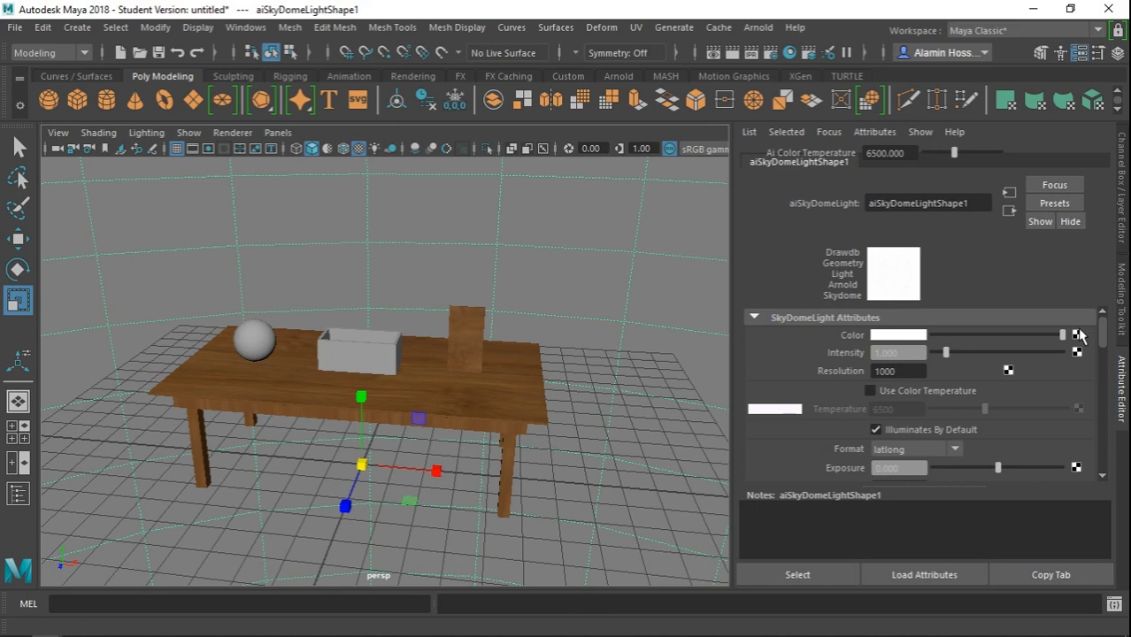
left_click(1077, 335)
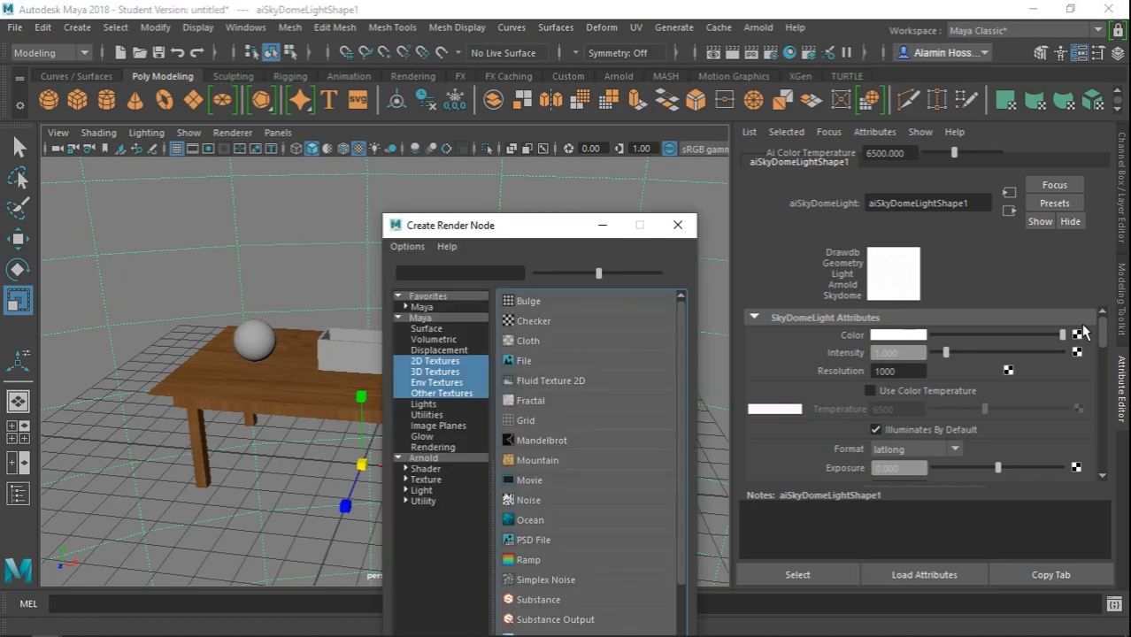
left_click(518, 361)
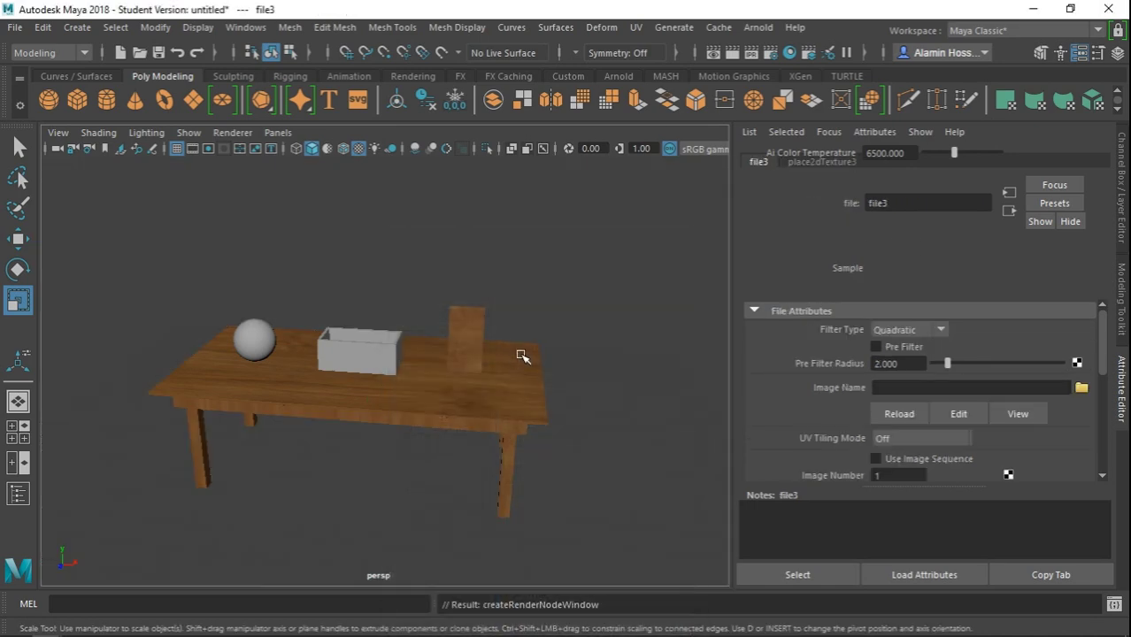
left_click(1082, 388)
left_click(288, 288)
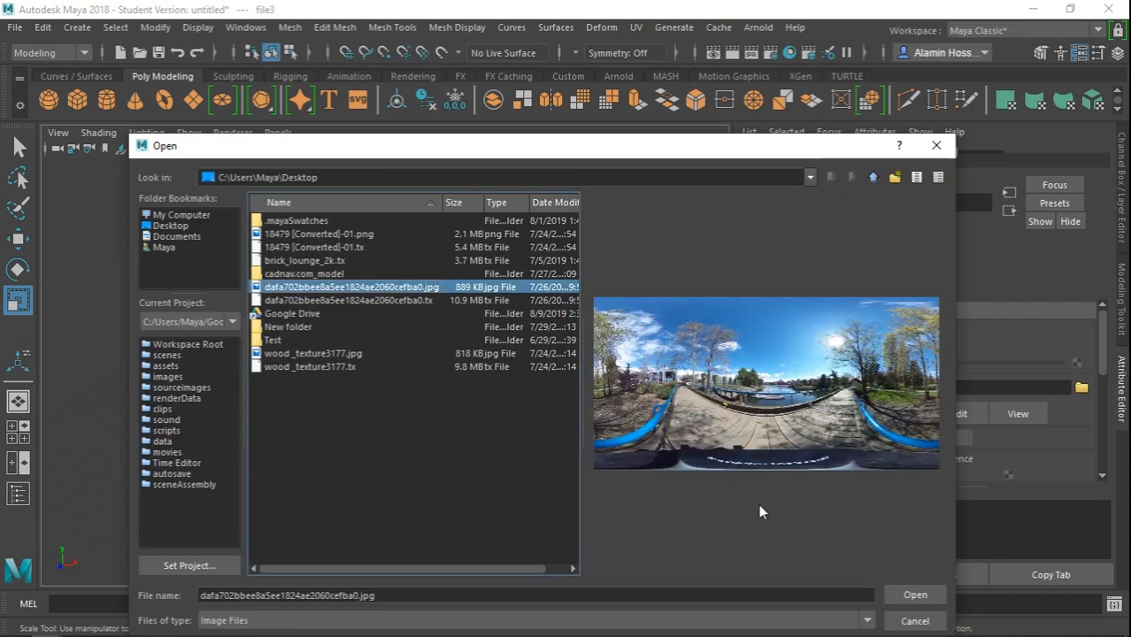
left_click(912, 595)
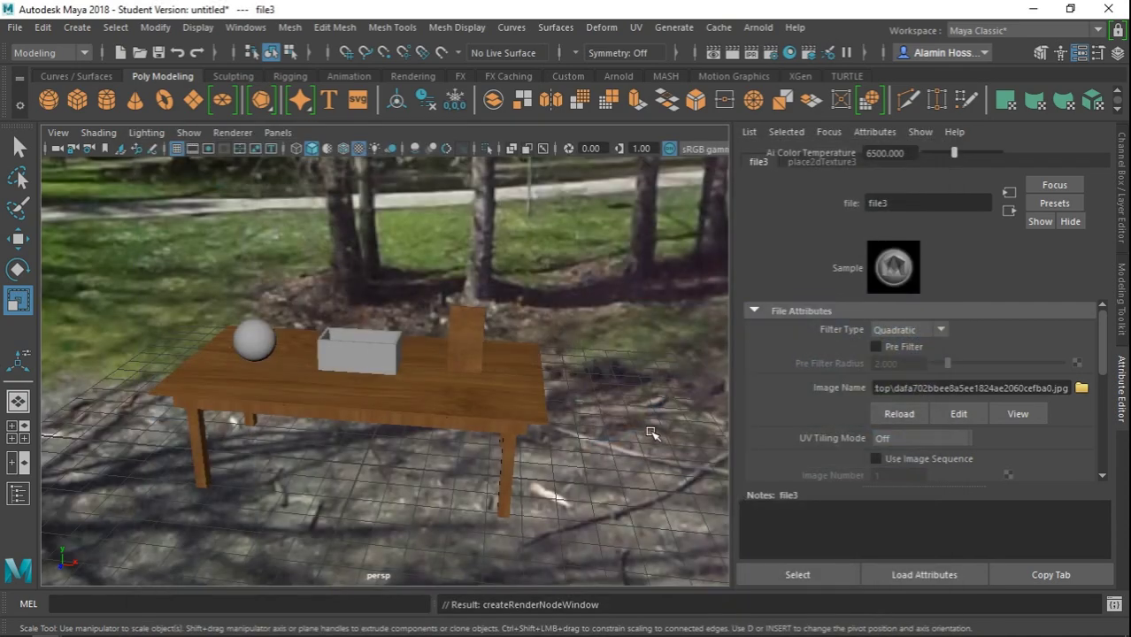
- Tumble to a frontal view of the table, show the Channel Box, and select the sphere
mouse_move(634, 432)
left_mouse_down("alt")
mouse_move(495, 367)
mouse_move(652, 354)
mouse_move(417, 417)
mouse_move(682, 404)
mouse_move(538, 422)
mouse_move(384, 386)
mouse_move(412, 354)
mouse_move(520, 401)
mouse_move(416, 438)
left_mouse_up("alt")
left_click_drag(516, 432, 513, 441, "alt")
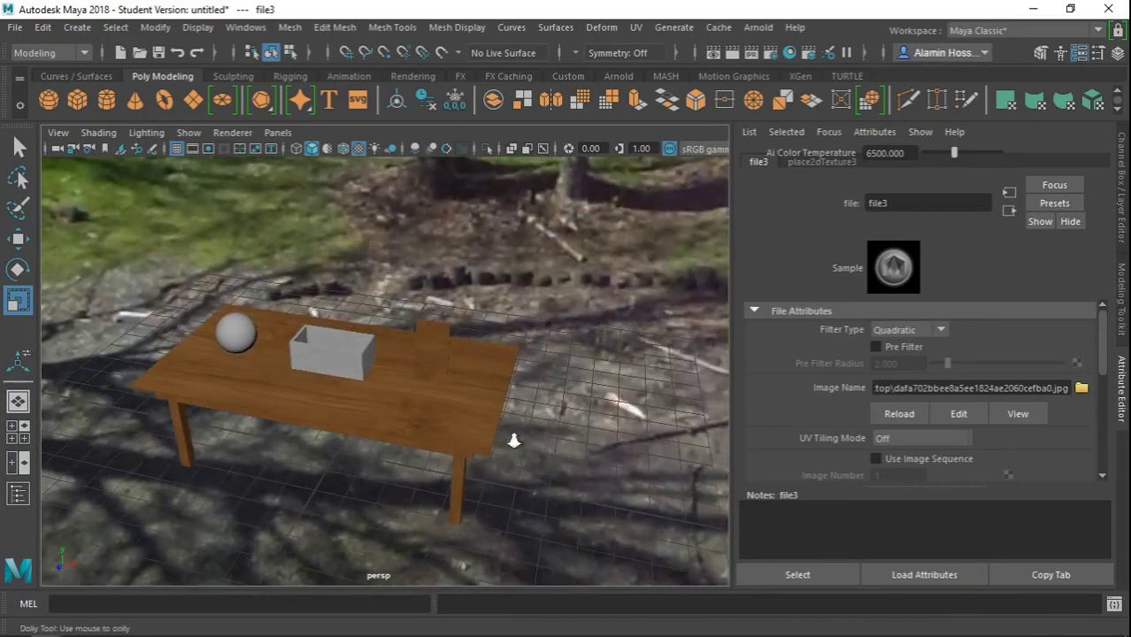
right_click_drag(513, 441, 488, 485, "alt")
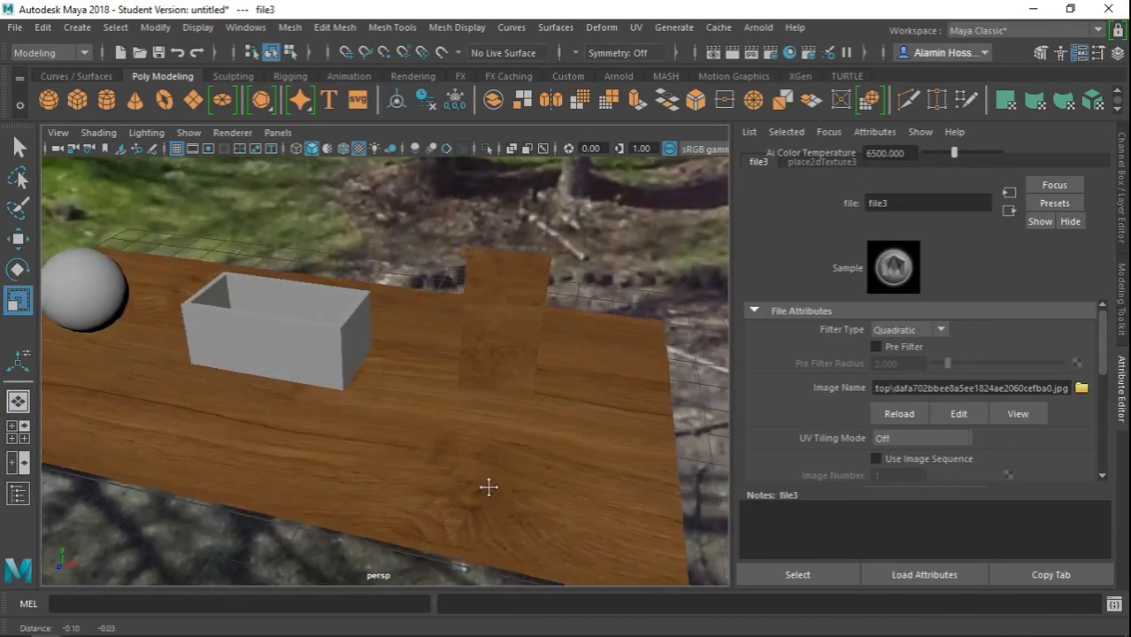
mouse_move(487, 485)
left_mouse_down("alt")
mouse_move(487, 462)
mouse_move(505, 444)
mouse_move(423, 482)
mouse_move(462, 464)
mouse_move(416, 448)
left_mouse_up("alt")
right_click_drag(416, 449, 350, 425, "alt")
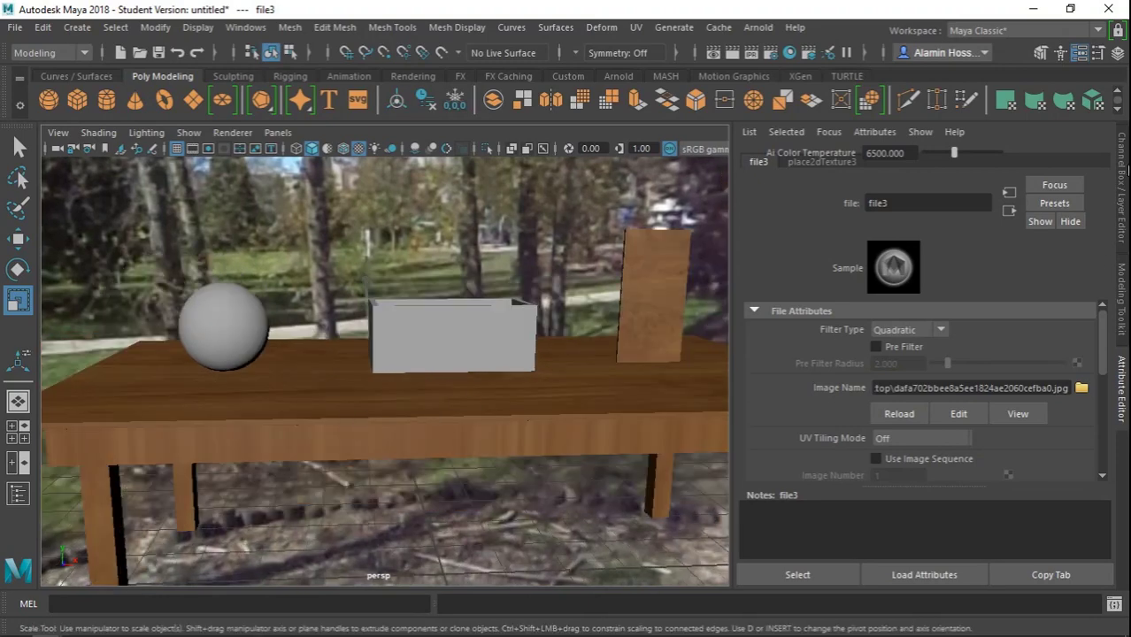
left_click(1118, 53)
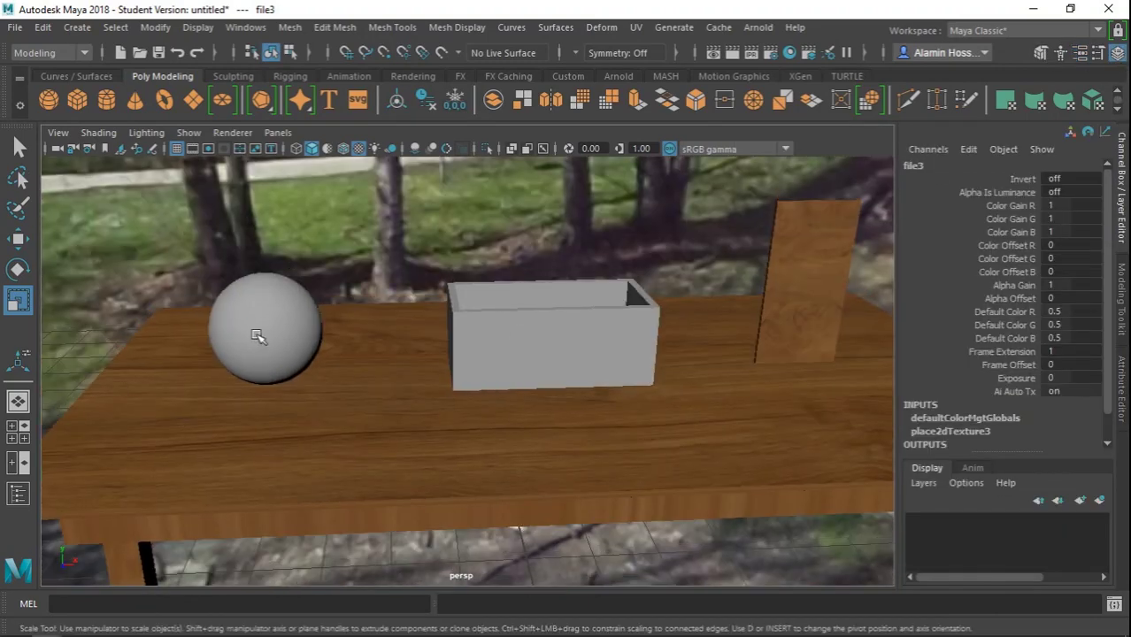
left_click(257, 337)
- Give the sphere a new aiStandardSurface material and replace it with the Chrome preset
mouse_move(257, 336)
left_mouse_down("alt")
mouse_move(391, 303)
mouse_move(312, 303)
left_mouse_up("alt")
right_click_drag(311, 302, 319, 566)
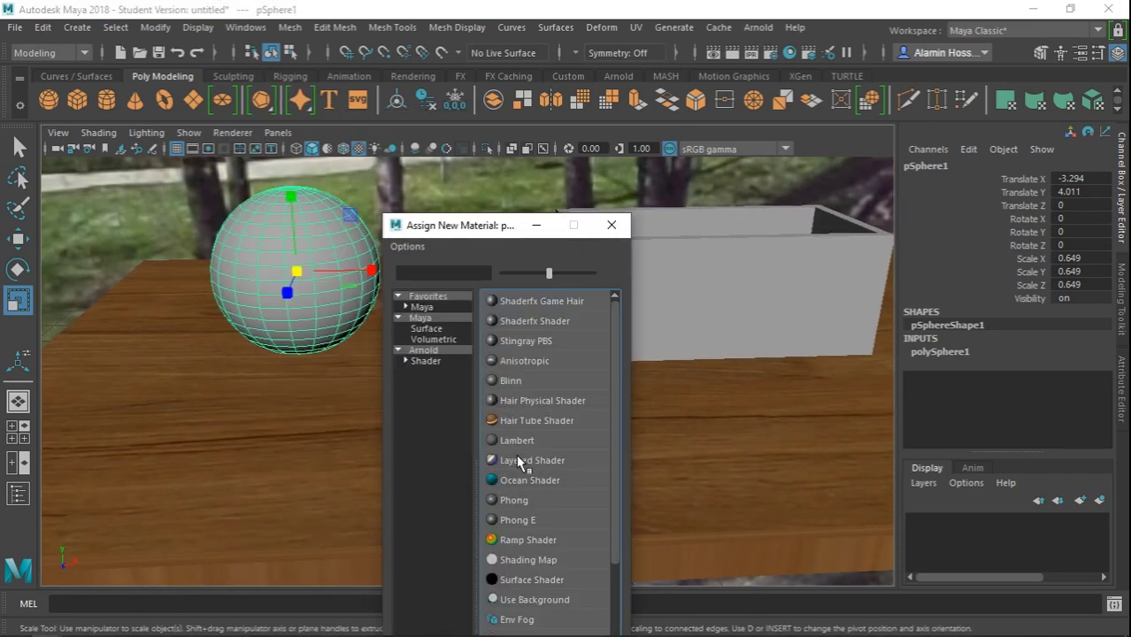
left_click(425, 350)
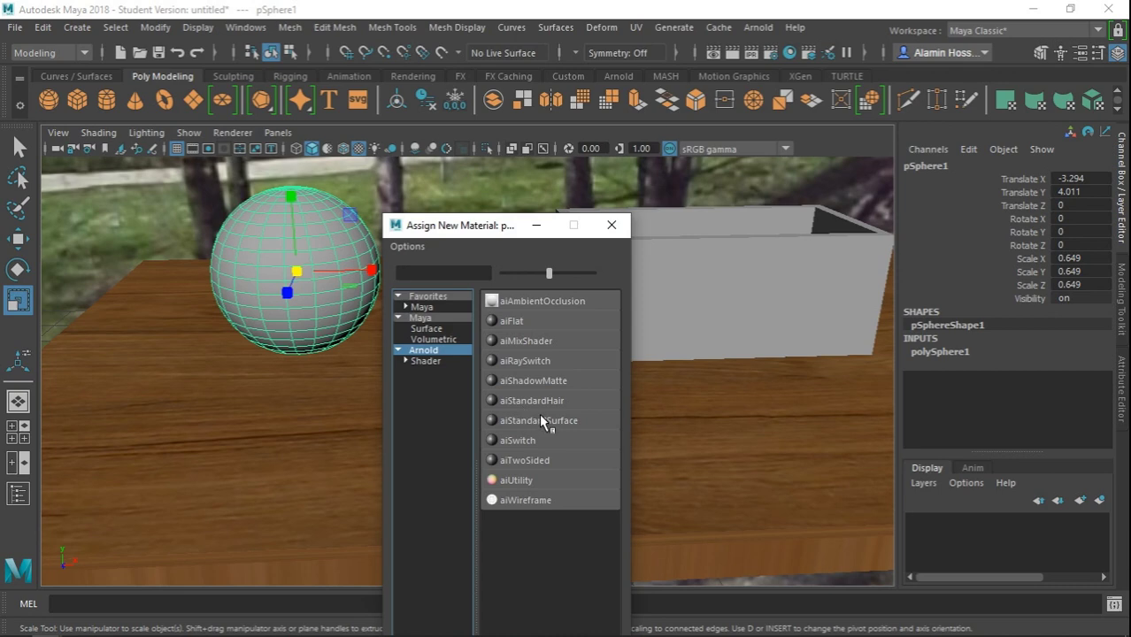
left_click(538, 420)
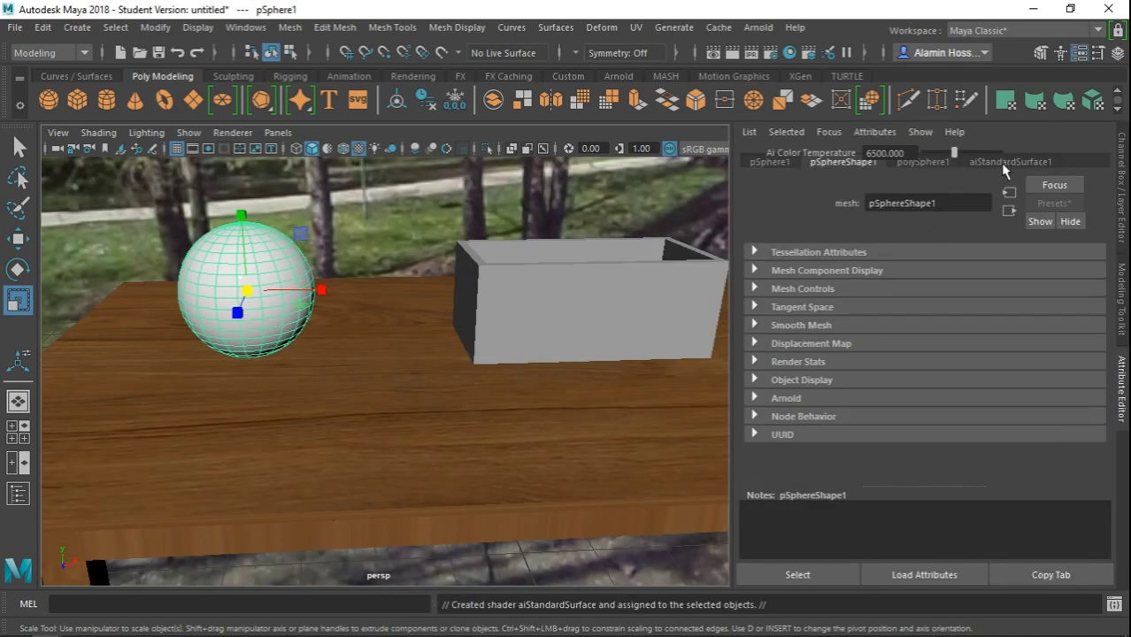
left_click(1007, 164)
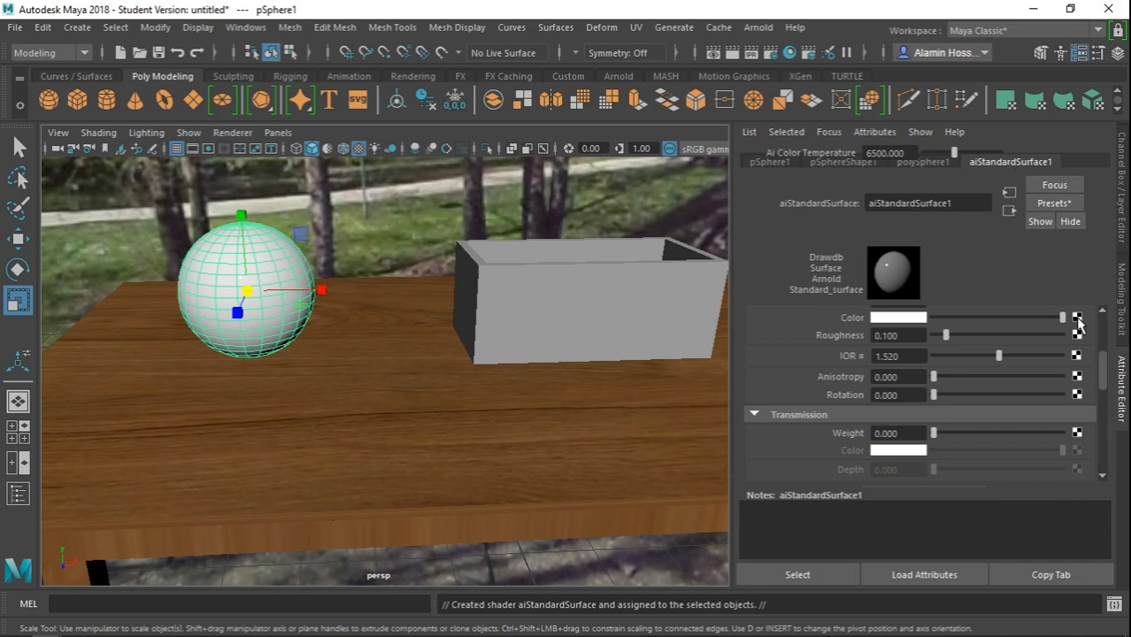
left_click(1054, 204)
mouse_move(958, 164)
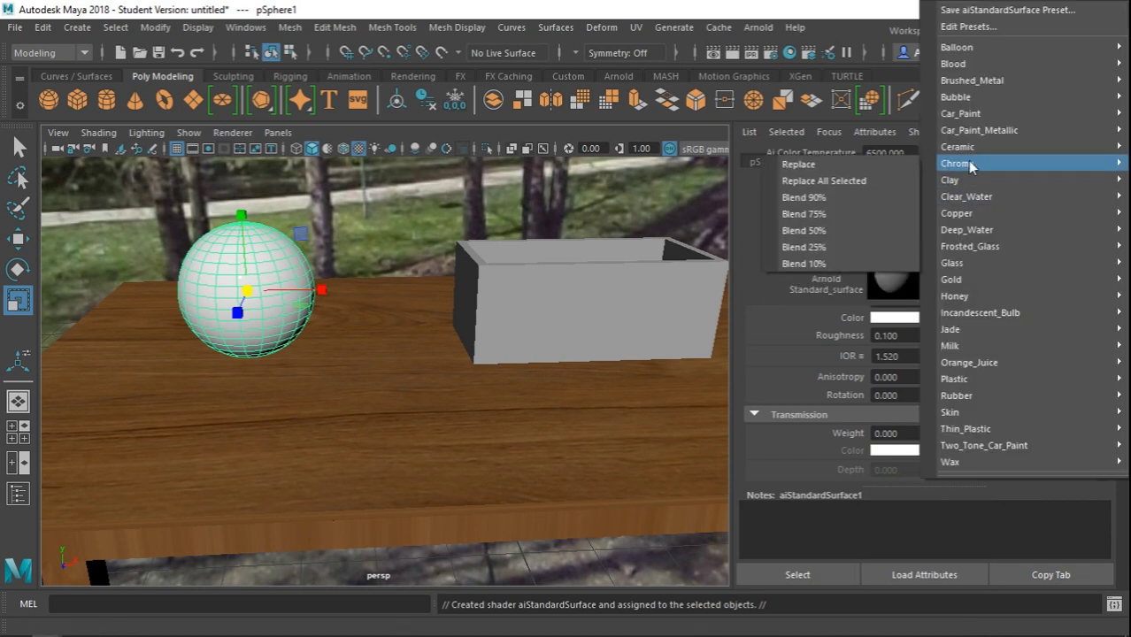
left_click(844, 164)
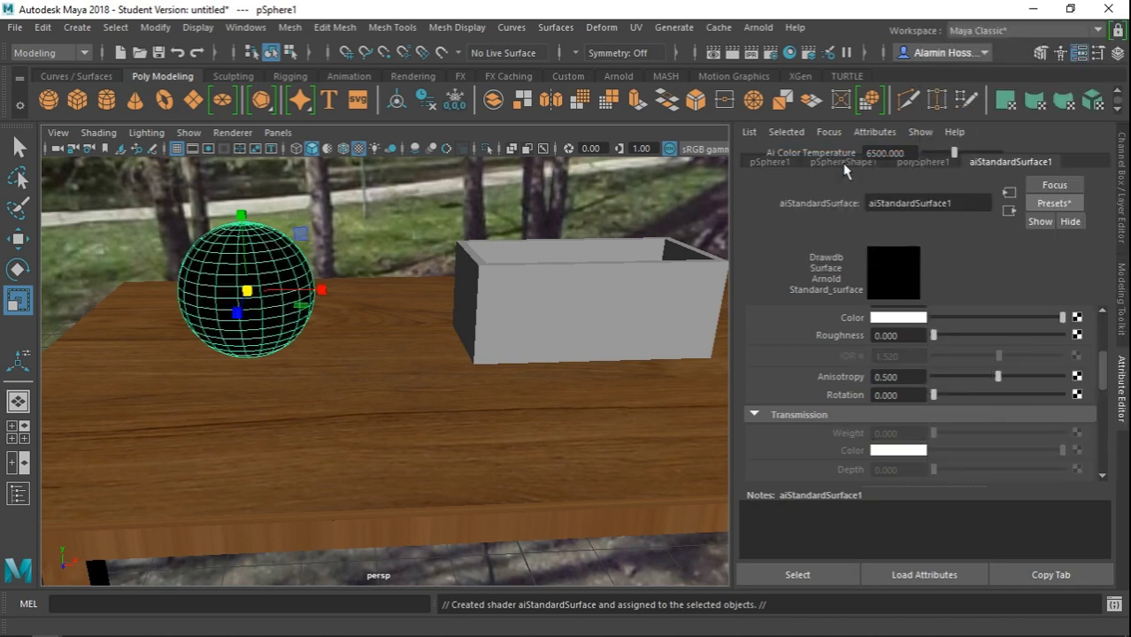
left_click(759, 29)
left_click(782, 71)
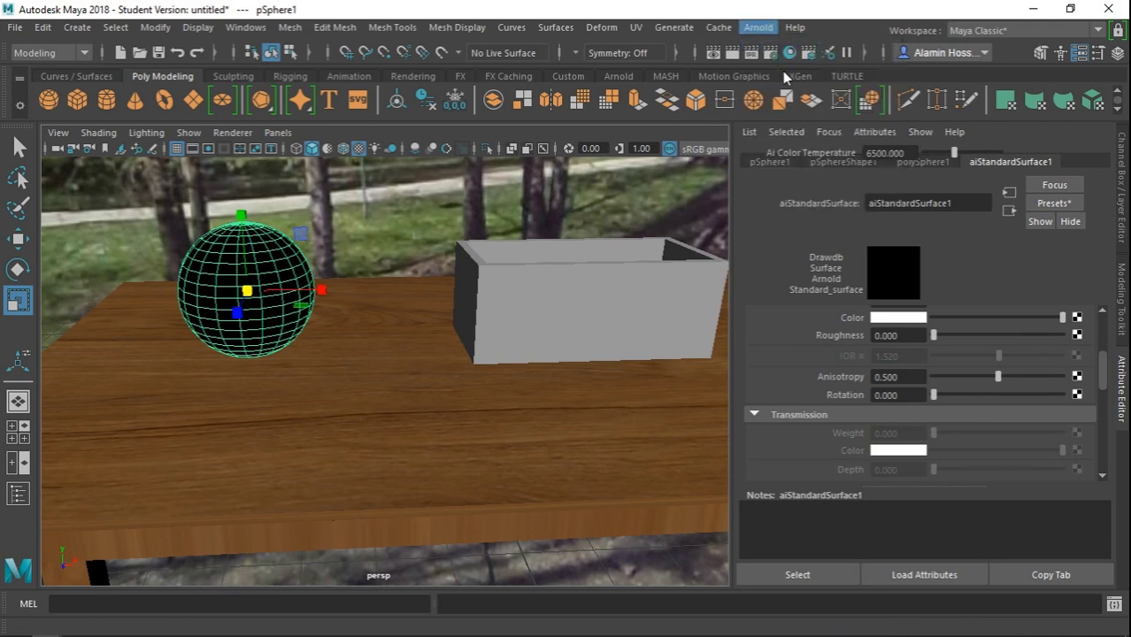
- Launch the Arnold RenderView, move it to the right, and pan the viewport to select the box
left_click(571, 69)
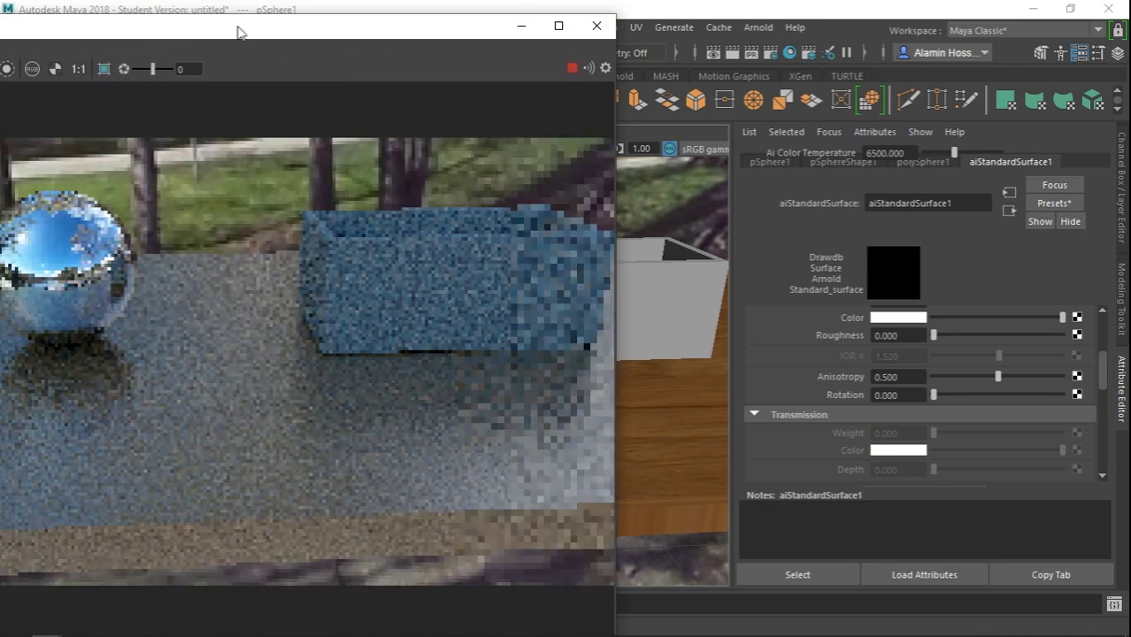
left_click_drag(225, 35, 808, 42)
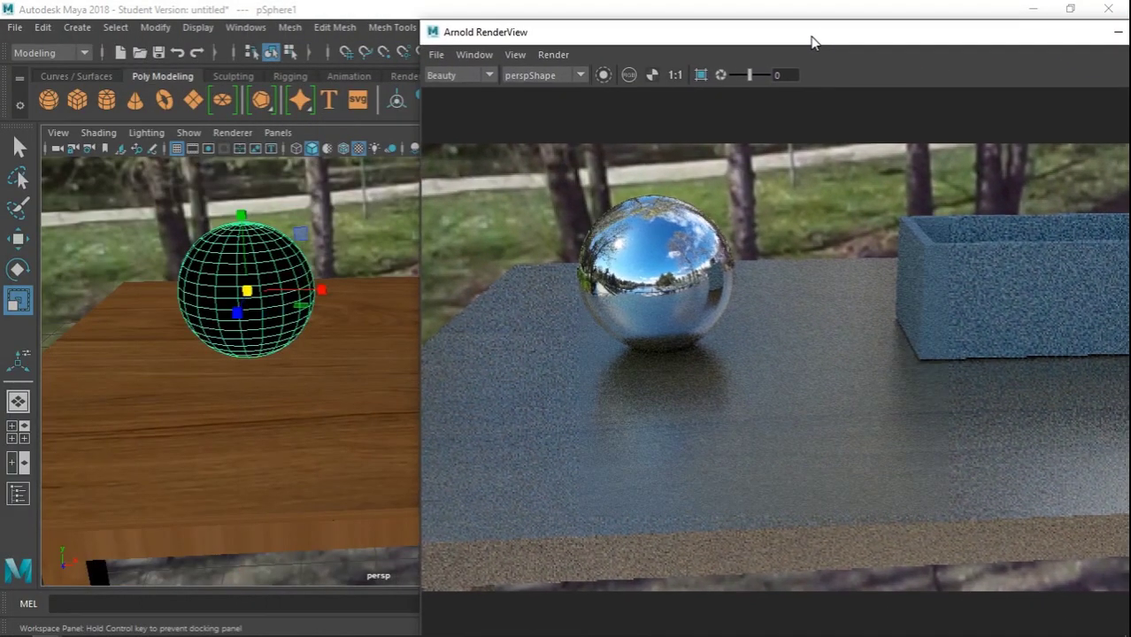
left_click_drag(808, 42, 767, 39)
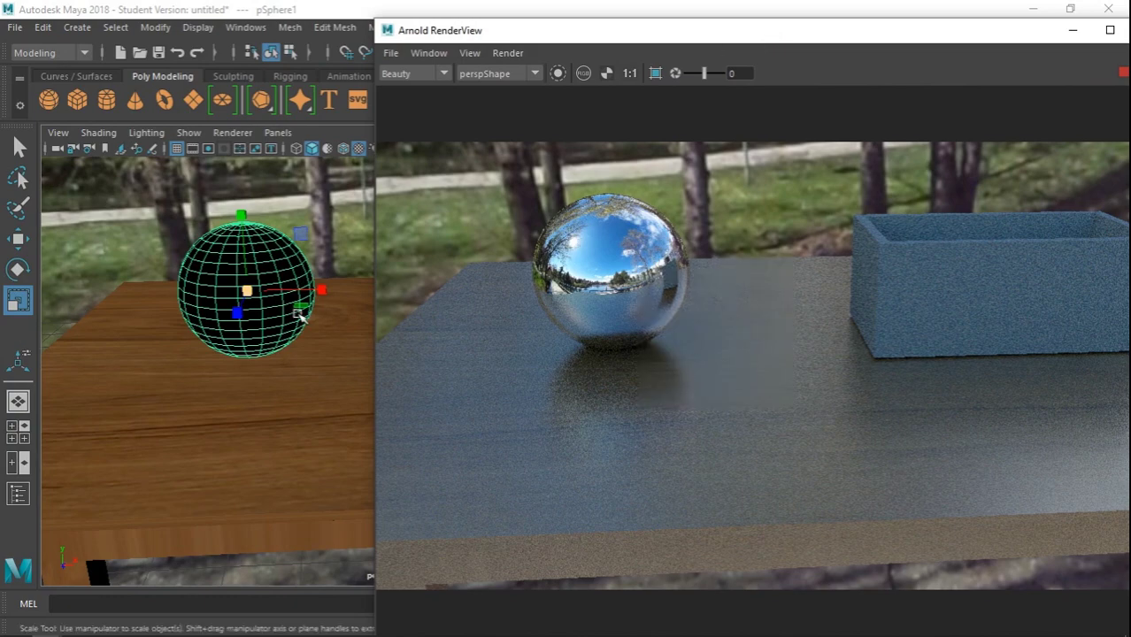
middle_click_drag(299, 316, 171, 309, "alt")
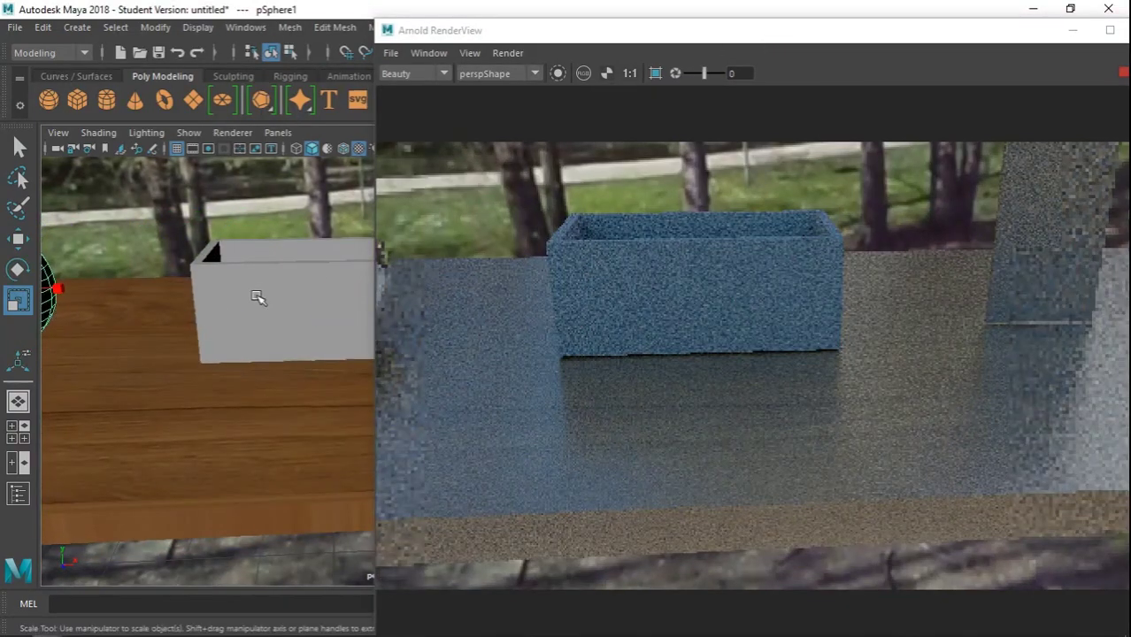
left_click(256, 297)
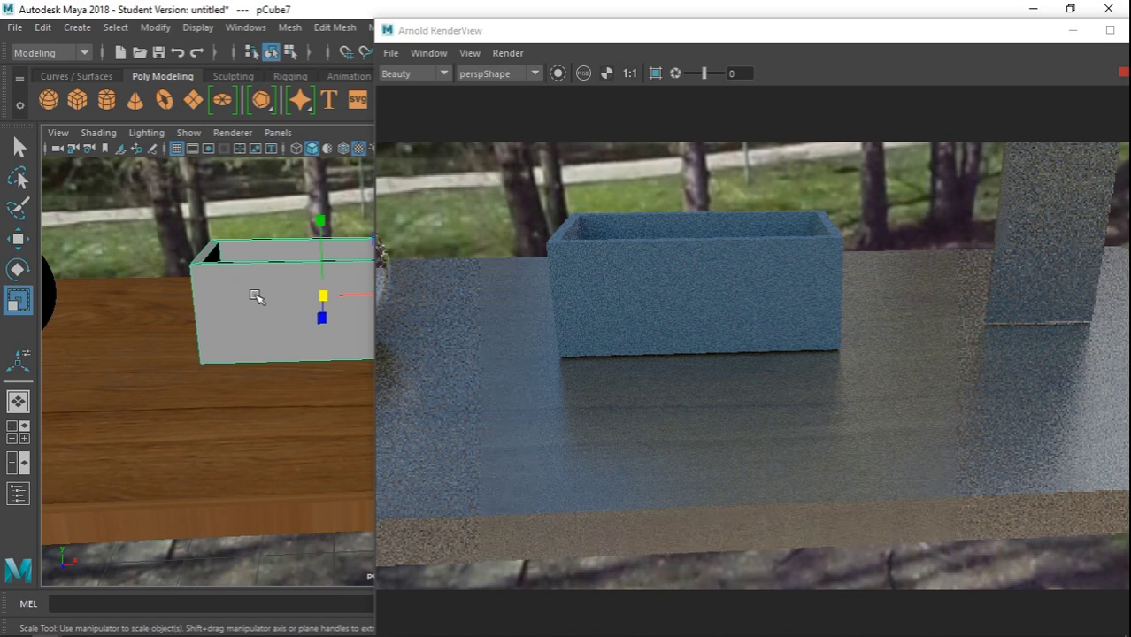
- Assign a new aiStandardSurface material to the box and name it Glass
right_click(257, 297)
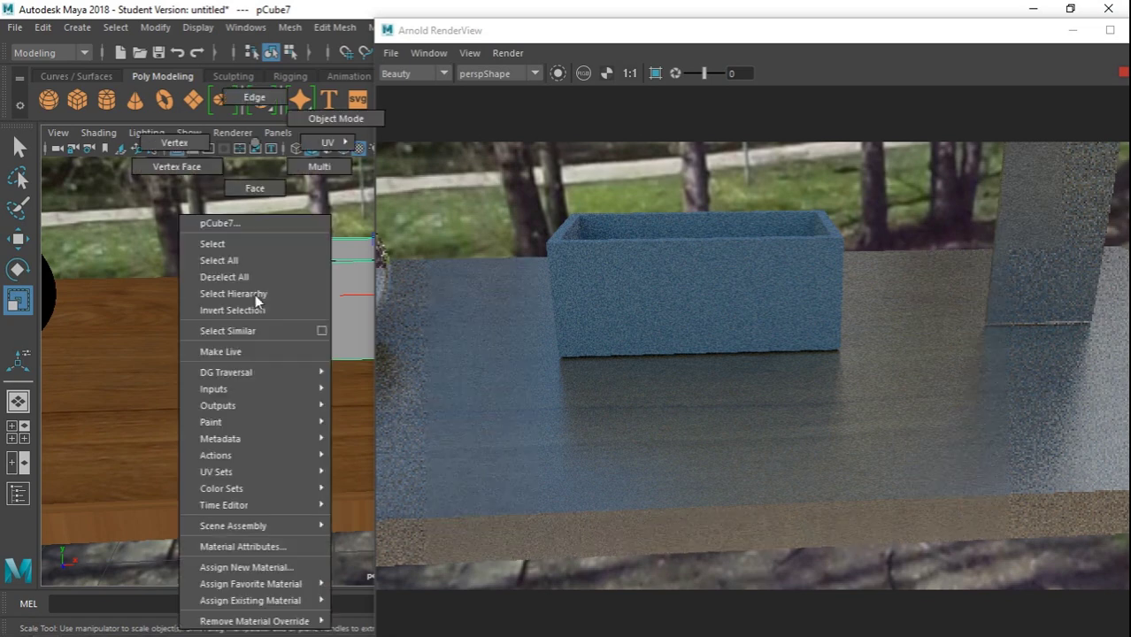
left_click(265, 569)
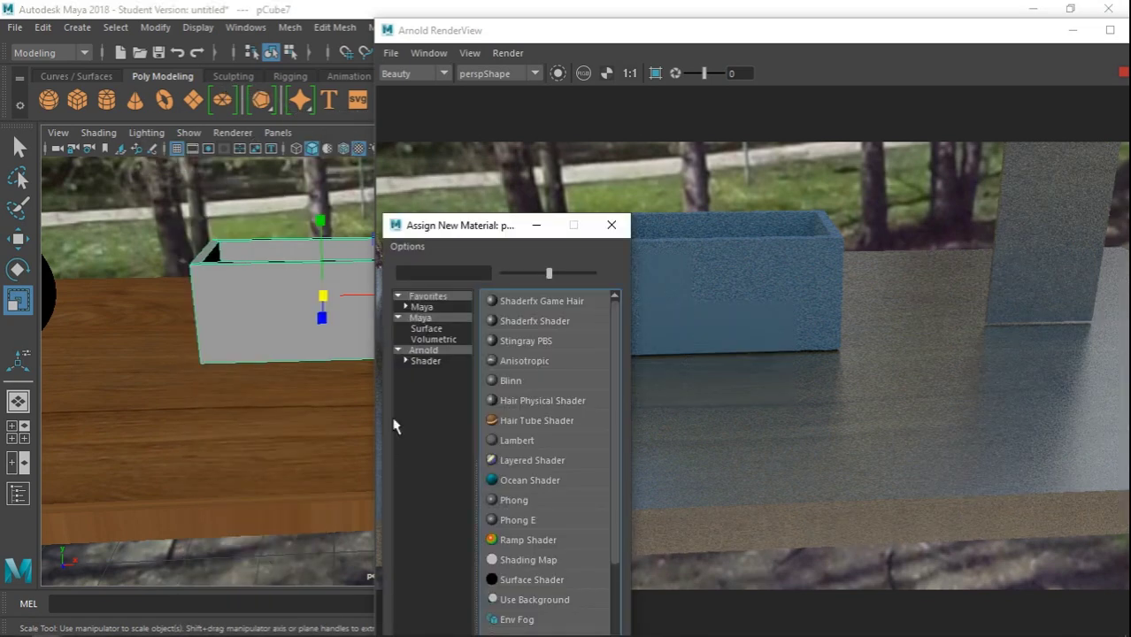
left_click(424, 352)
left_click(539, 422)
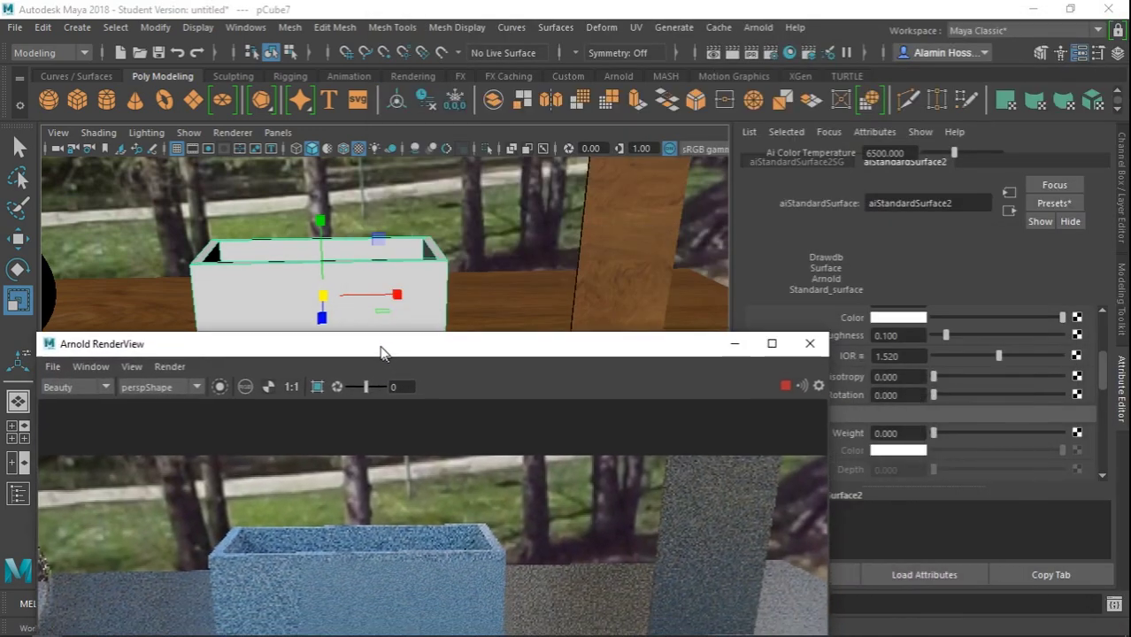
left_click_drag(721, 44, 376, 341)
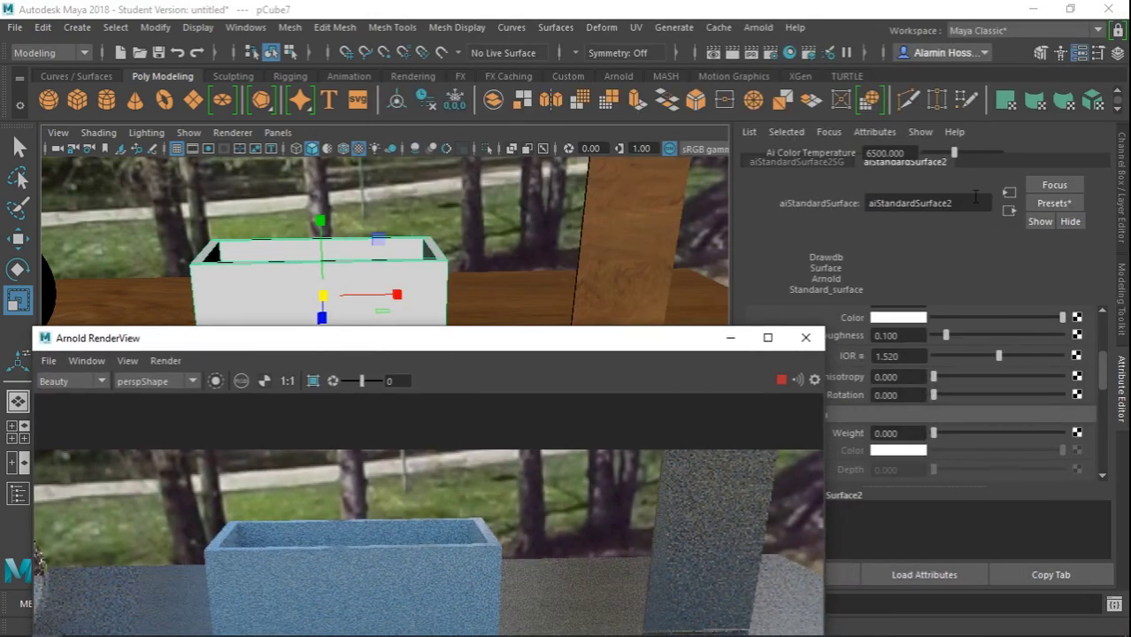
double_click(975, 199)
type("Glass")
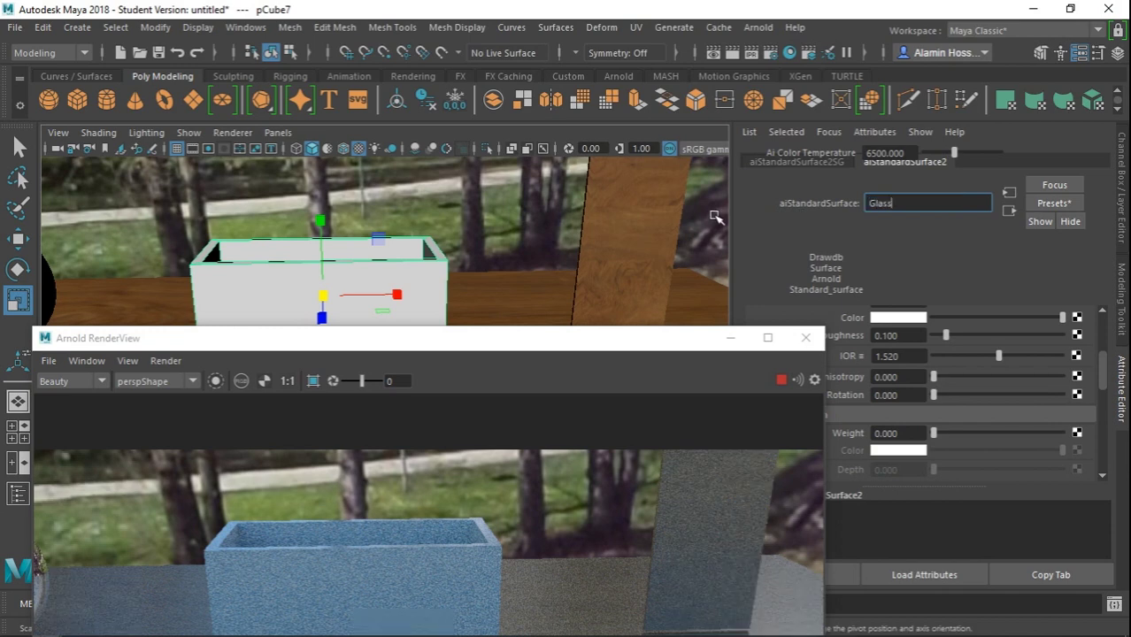
key("Return")
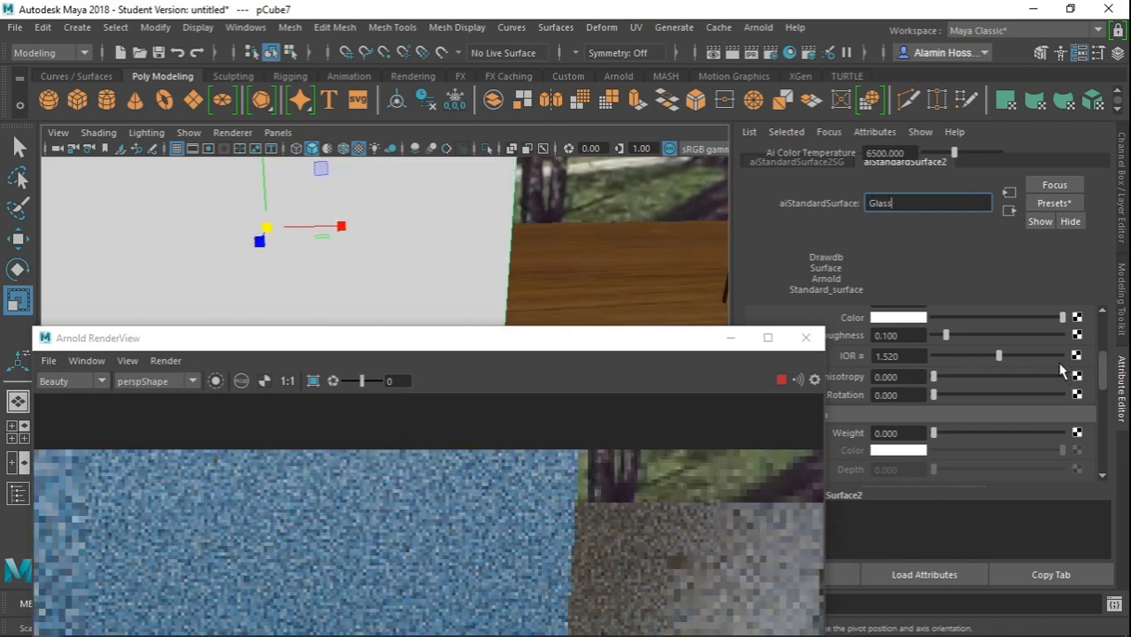
- Try the Glass preset on the material, then rearrange the render preview around the box
left_click(1054, 202)
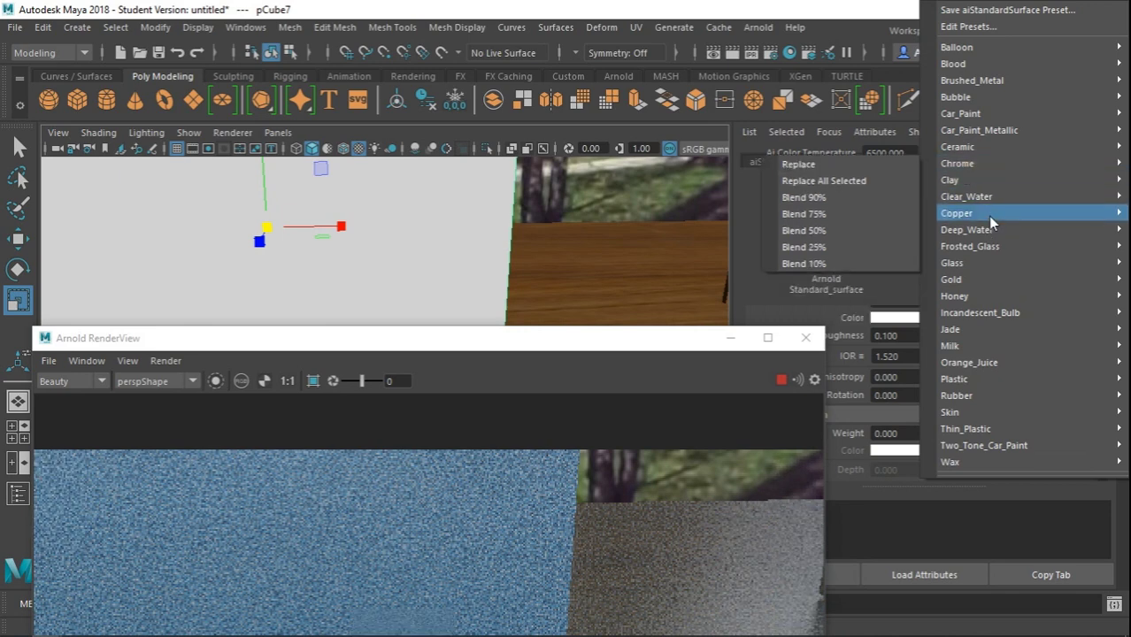
mouse_move(952, 262)
left_click(865, 264)
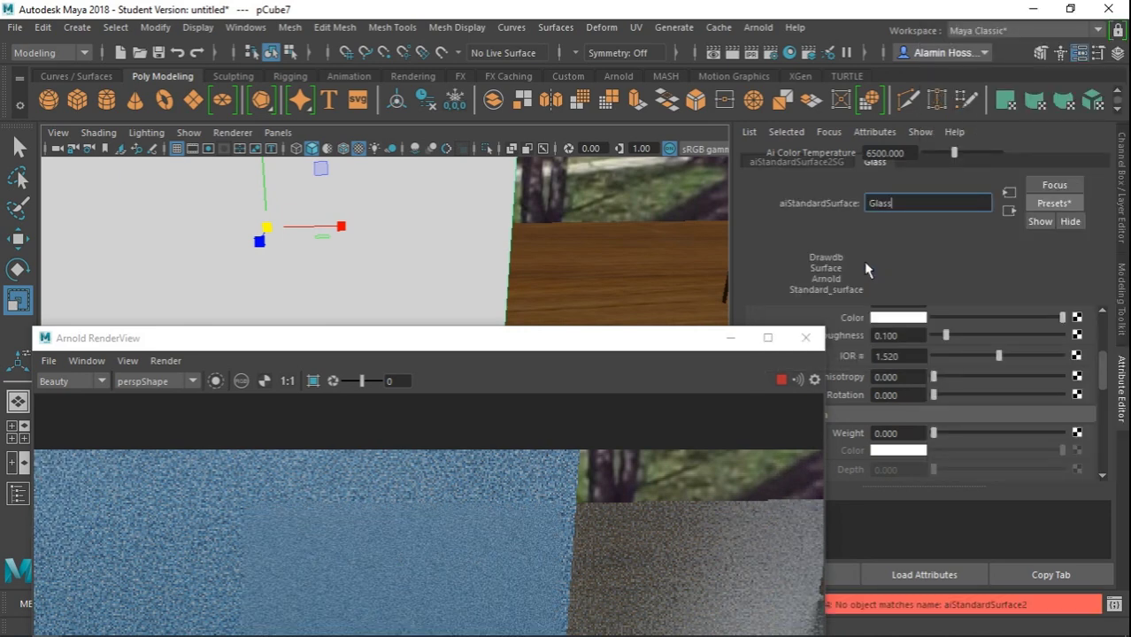
left_click_drag(401, 343, 764, 220)
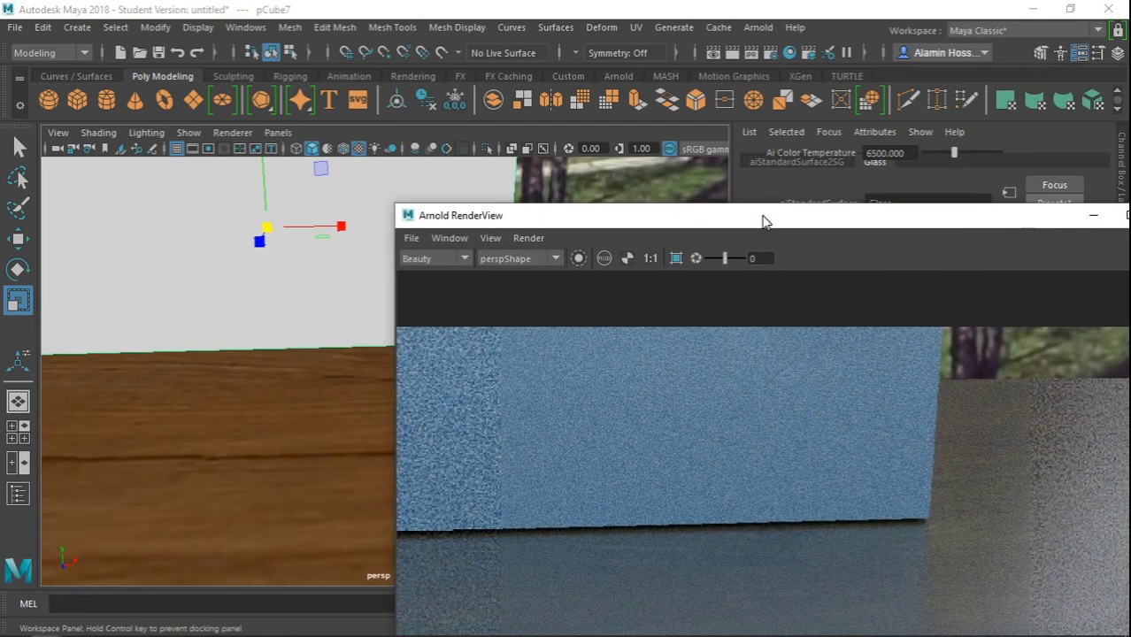
scroll(275, 266, "down", 2)
left_click_drag(290, 298, 137, 303, "alt")
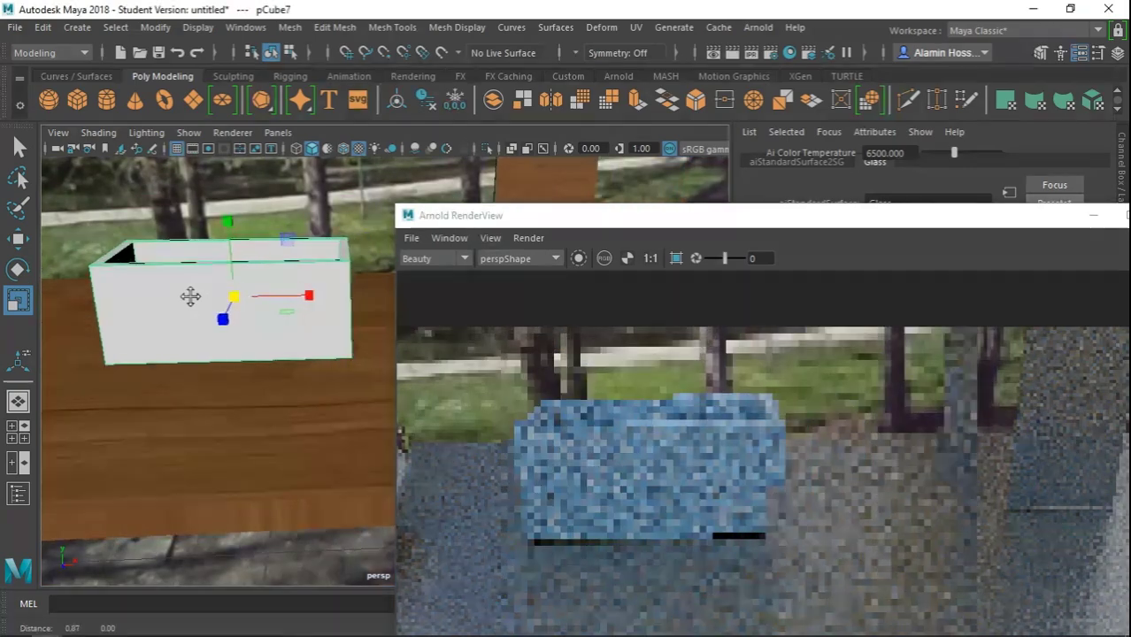
mouse_move(553, 221)
left_mouse_down()
mouse_move(359, 369)
mouse_move(314, 376)
left_mouse_up()
left_click_drag(212, 317, 238, 327)
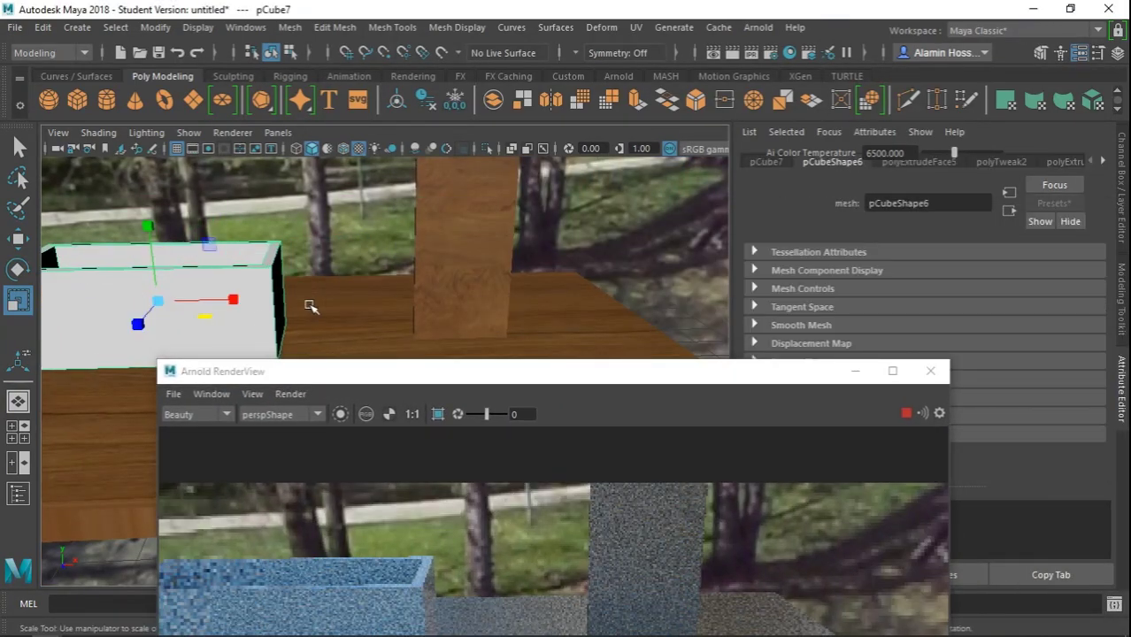
left_click_drag(319, 250, 469, 270, "alt")
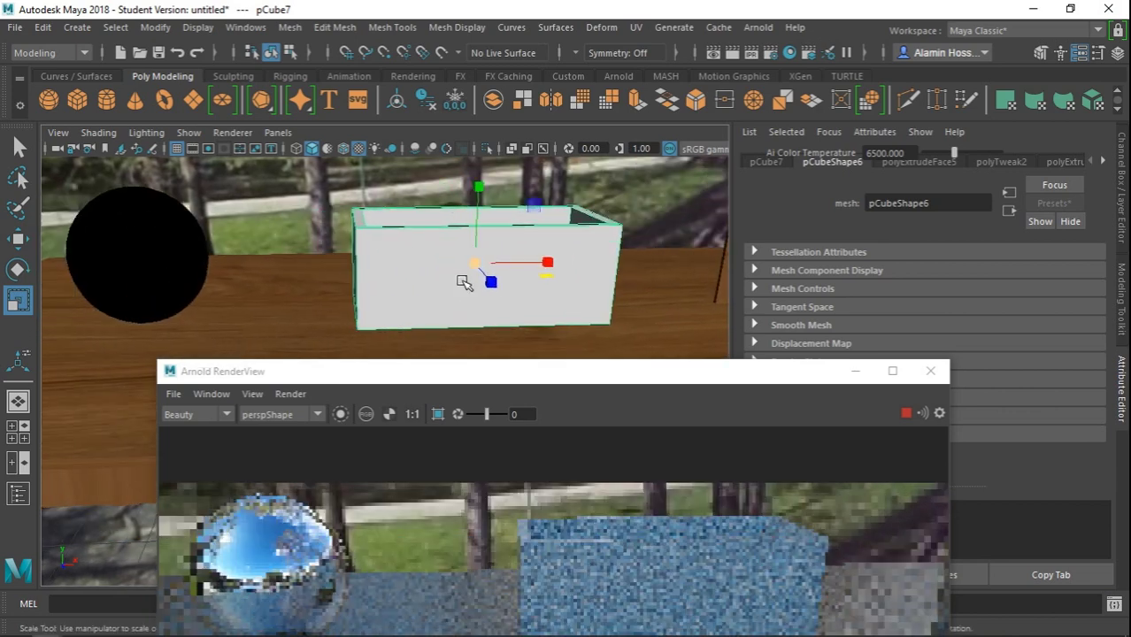
- Replace the Glass material's settings with the Glass preset, giving roughness 0
left_click(1103, 162)
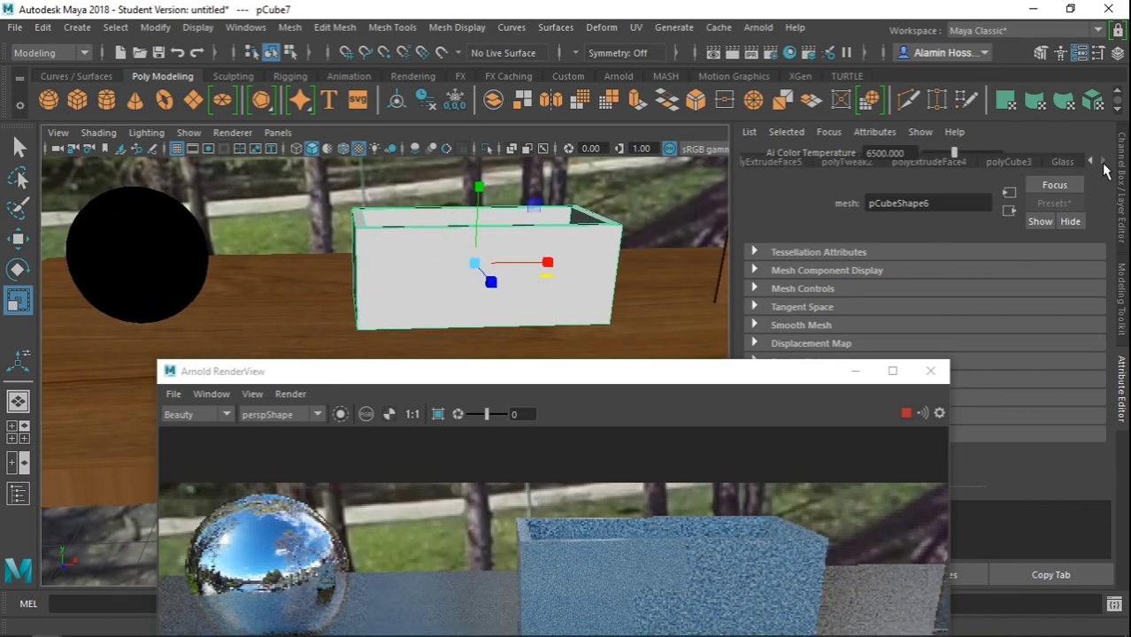
left_click(1062, 162)
left_click(1055, 203)
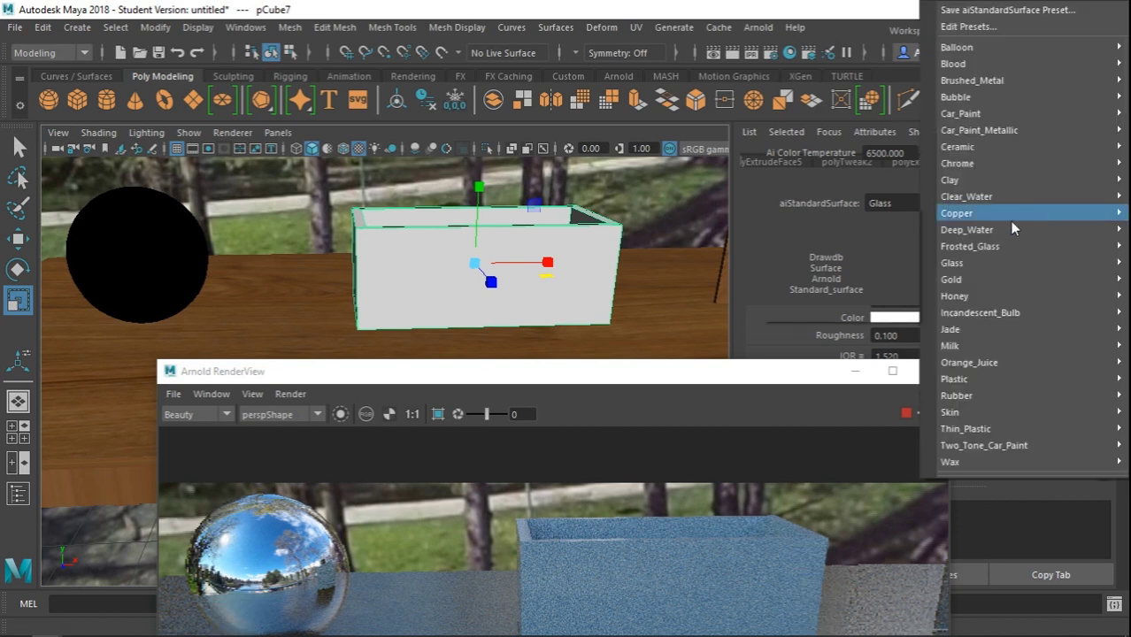
left_click(809, 264)
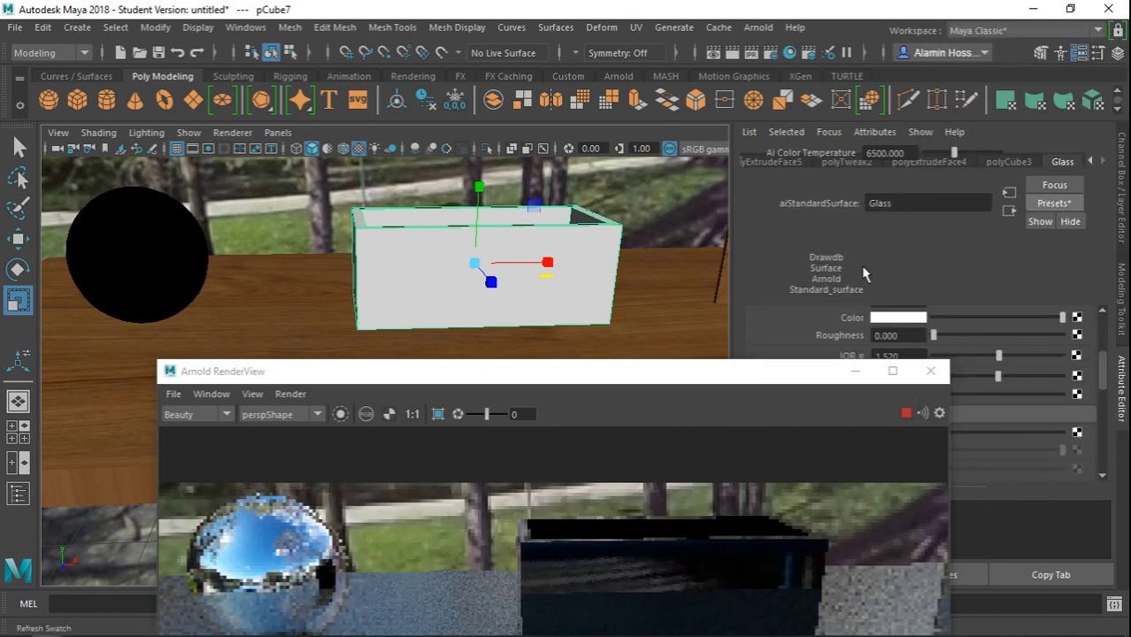
mouse_move(662, 293)
left_mouse_down("alt")
mouse_move(374, 253)
mouse_move(433, 292)
left_mouse_up("alt")
- Assign a new aiStandardSurface to the front face of the upright panel
left_click(383, 244)
right_click_drag(420, 197, 419, 191)
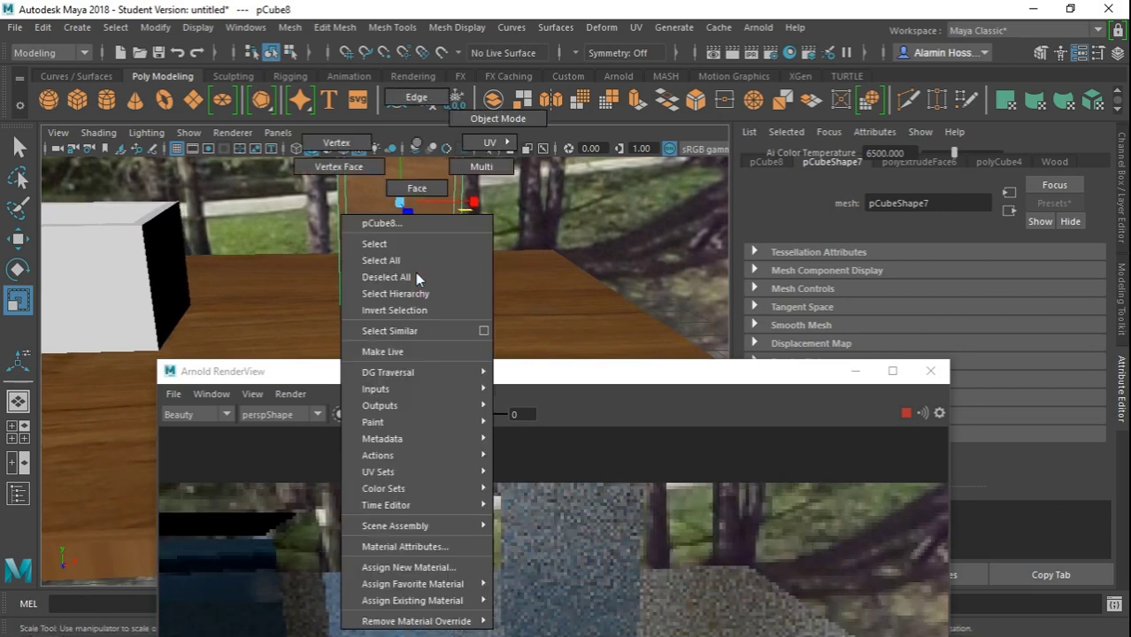
left_click(419, 192)
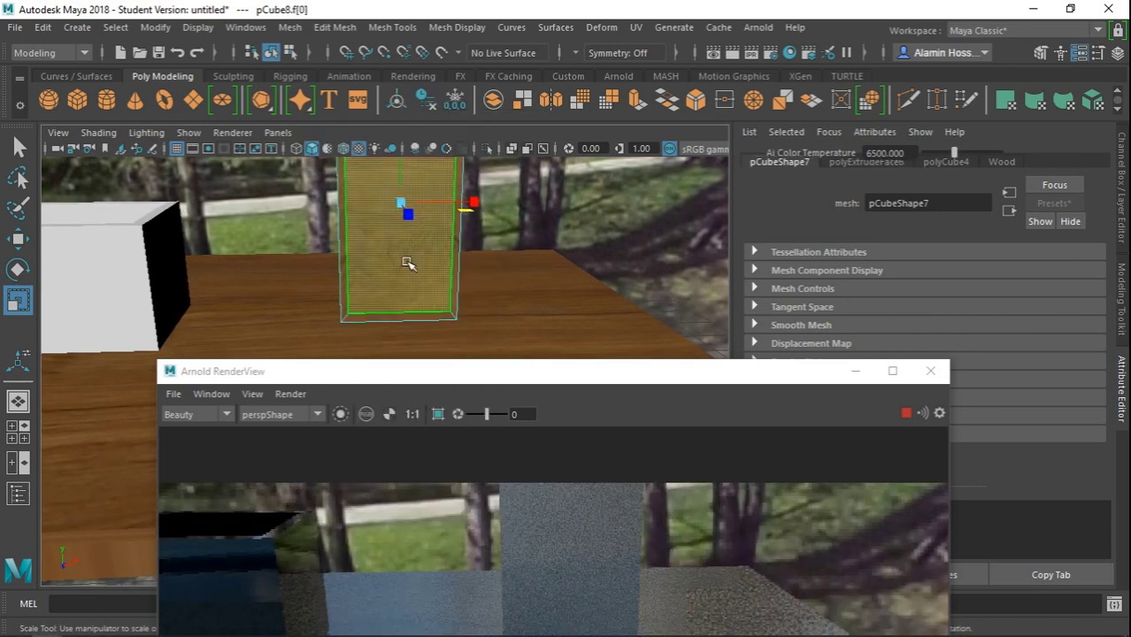
right_click_drag(405, 143, 403, 372)
left_click(410, 571)
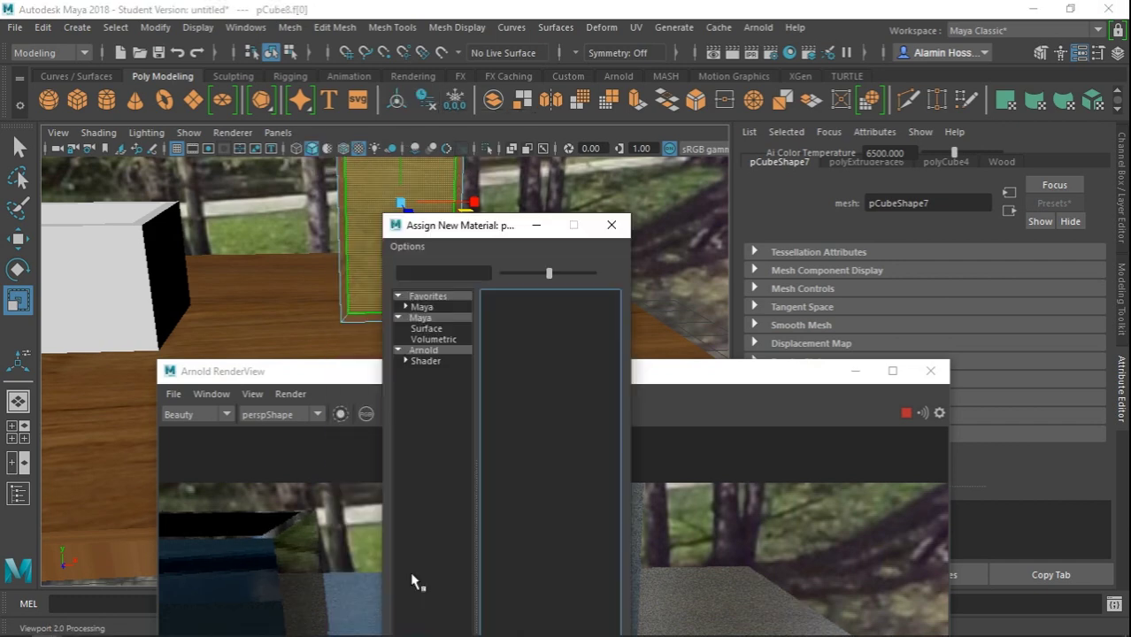
left_click(432, 354)
left_click(524, 422)
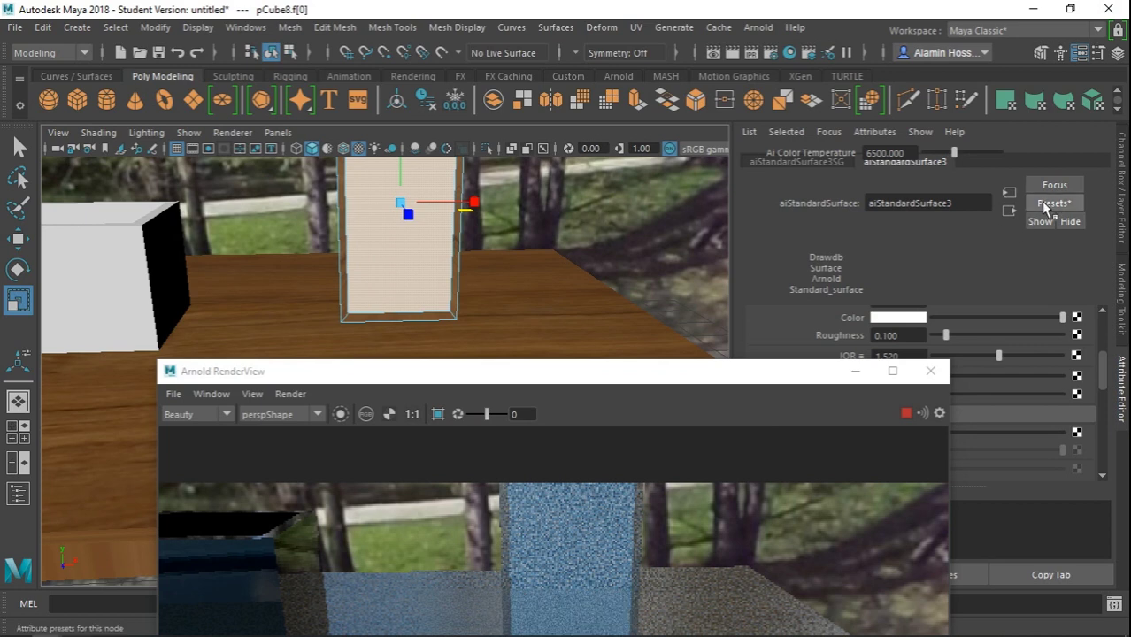
- Apply the Chrome preset to the panel's material so it renders as a mirror
left_click(1042, 201)
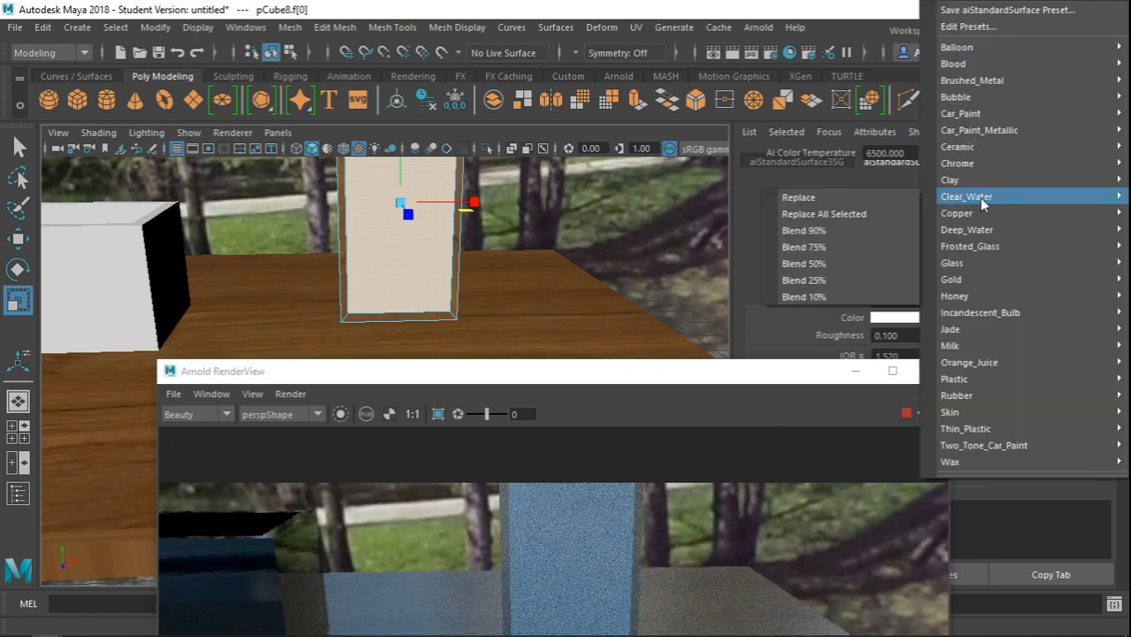
mouse_move(957, 163)
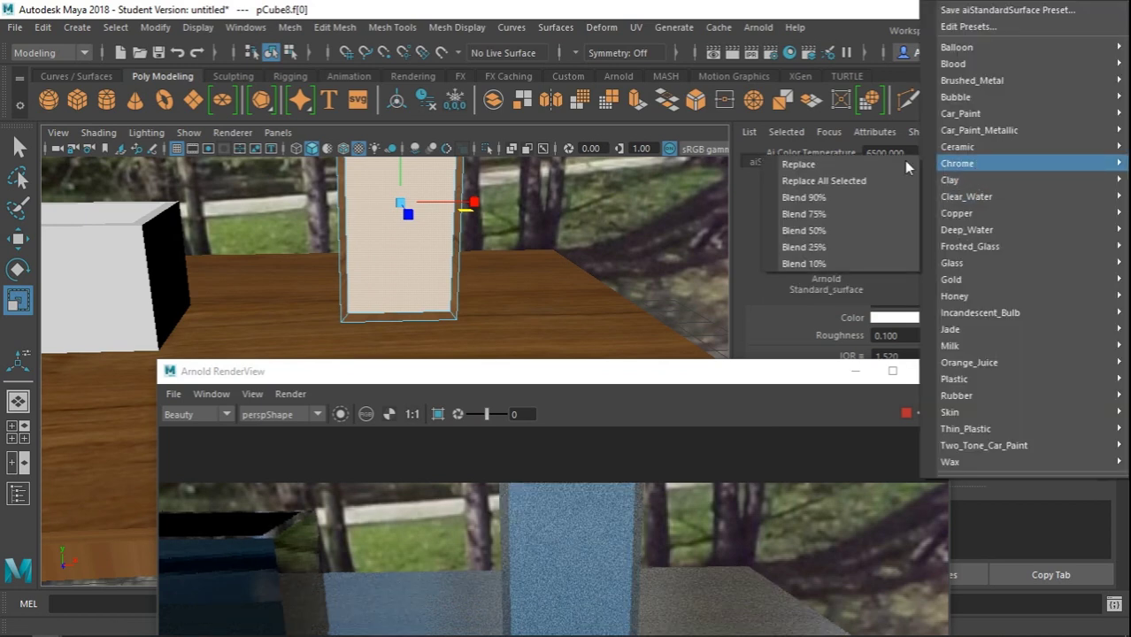
left_click(833, 165)
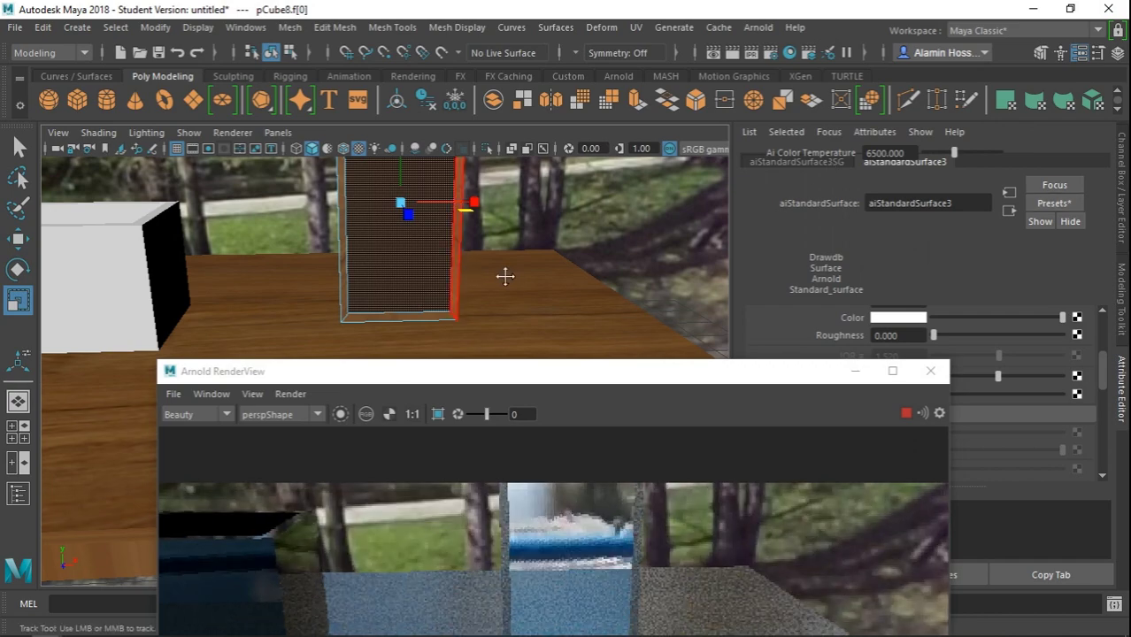
left_click_drag(498, 245, 511, 386, "alt")
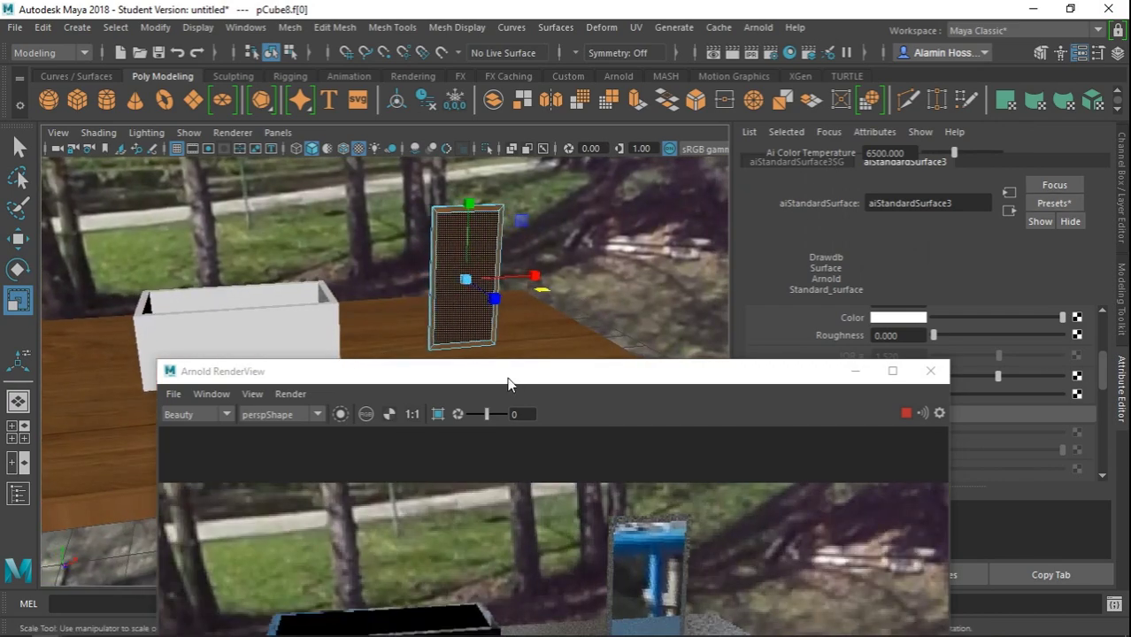
left_click_drag(387, 322, 504, 245, "alt")
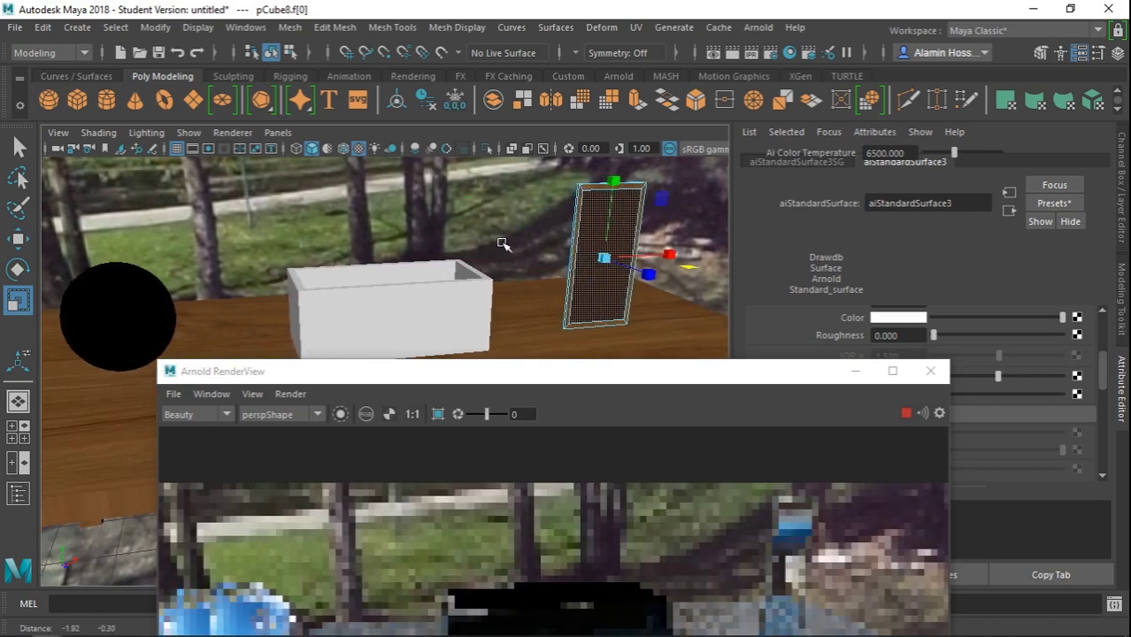
- Rename the sphere's aiStandardSurface1 material to Chrome and move the render window to show the full render
left_click(131, 306)
left_click(1010, 163)
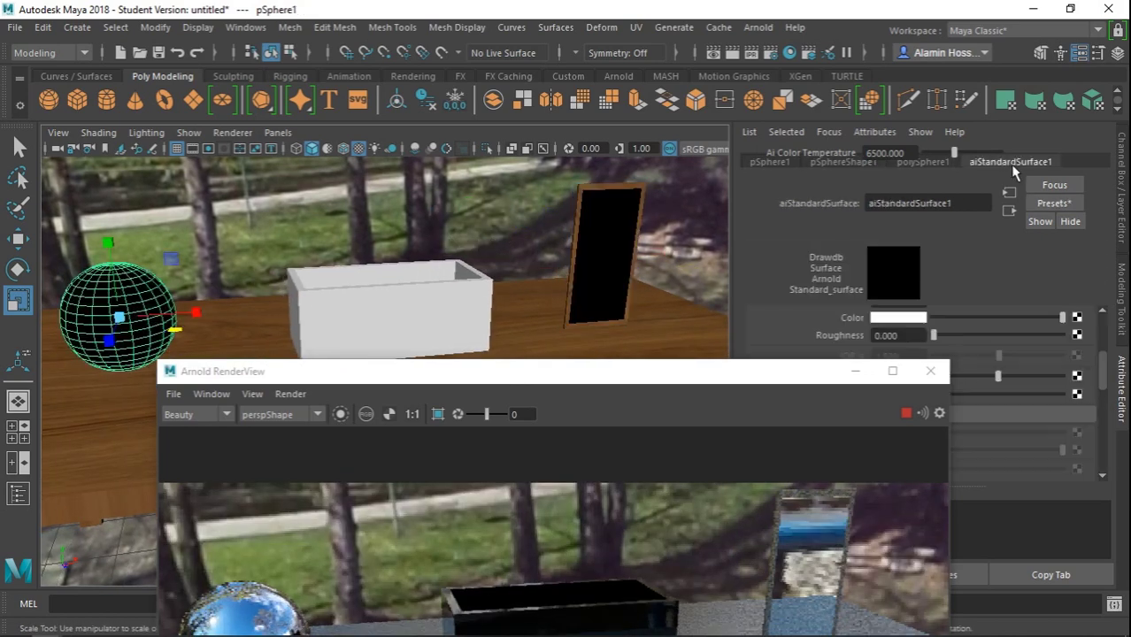
double_click(970, 203)
type("Chrome")
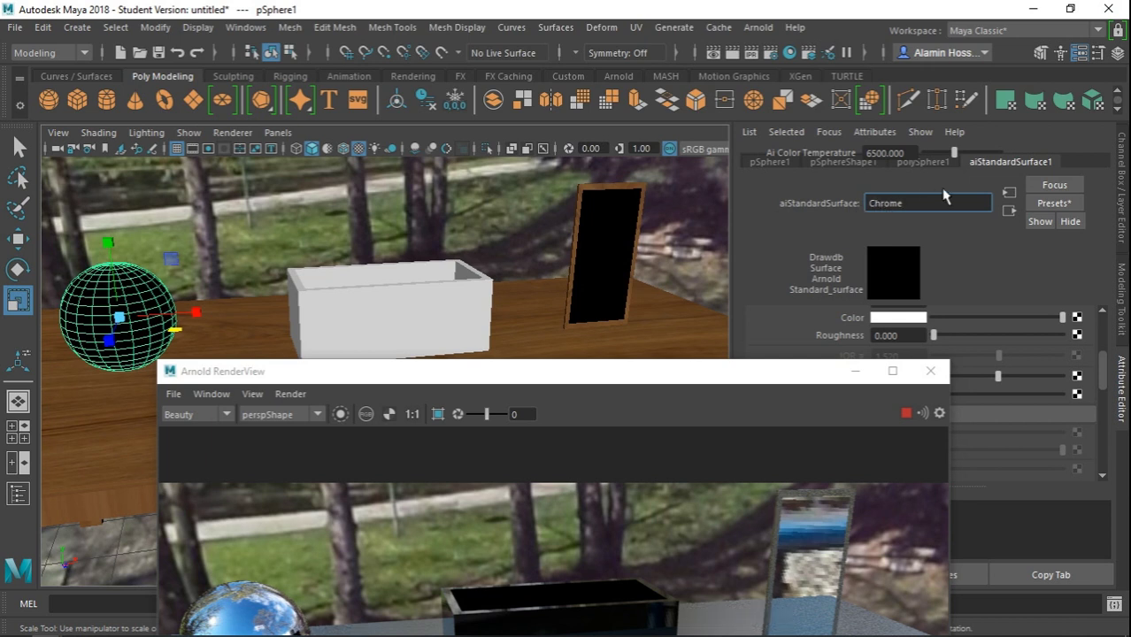
left_click(476, 270)
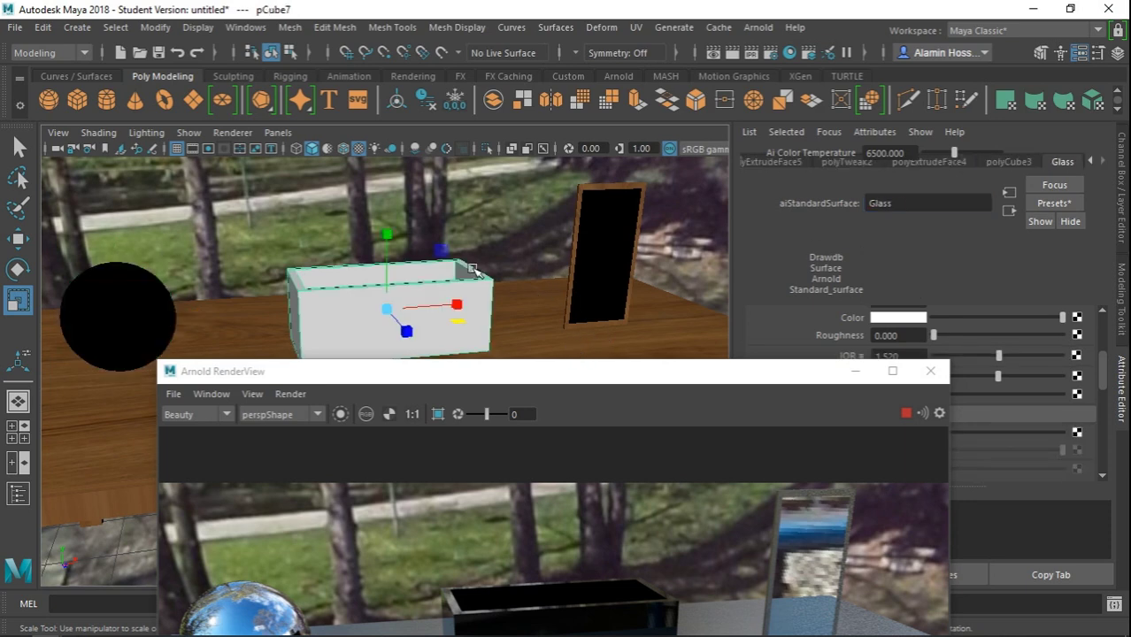
mouse_move(496, 371)
left_mouse_down()
mouse_move(814, 62)
mouse_move(223, 68)
left_mouse_up()
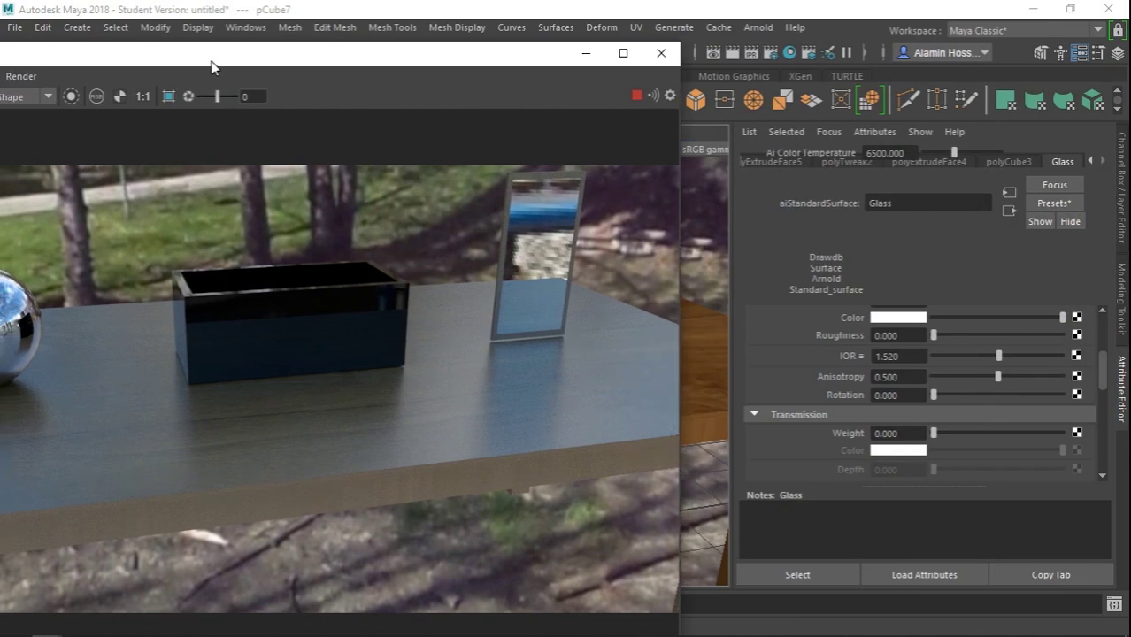
- Move the RenderView window aside and dolly the camera in close on the chrome sphere
mouse_move(473, 387)
middle_mouse_down()
mouse_move(395, 365)
mouse_move(460, 381)
middle_mouse_up()
left_click_drag(399, 63, 433, 56)
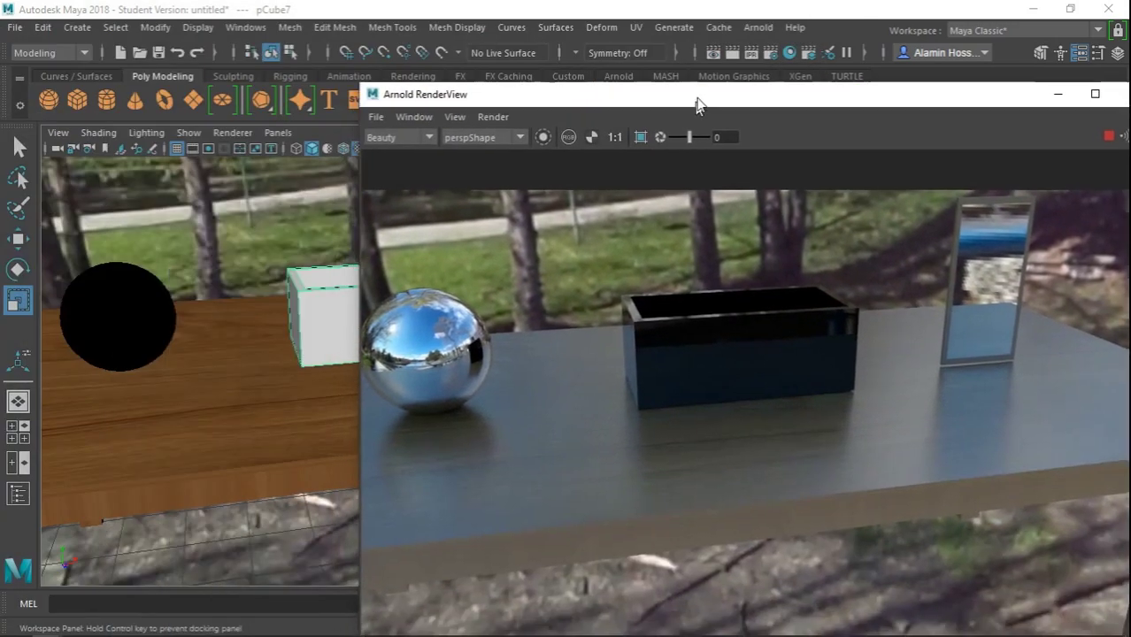
left_click_drag(278, 59, 722, 75)
mouse_move(151, 336)
right_mouse_down("alt")
mouse_move(324, 338)
mouse_move(517, 404)
right_mouse_up("alt")
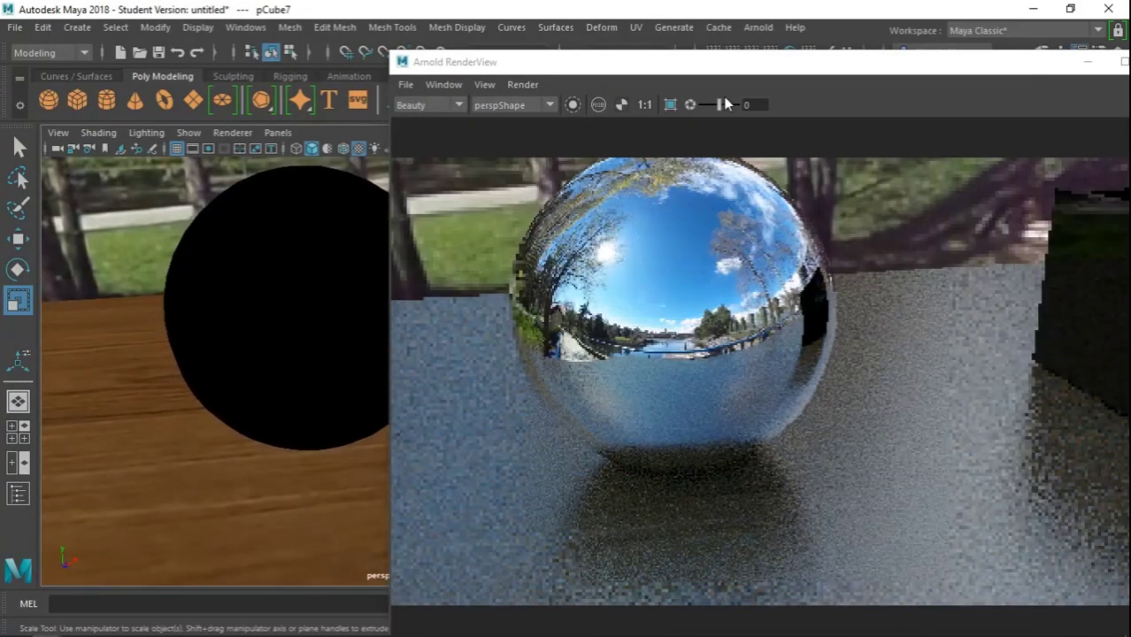
left_click_drag(720, 66, 60, 46)
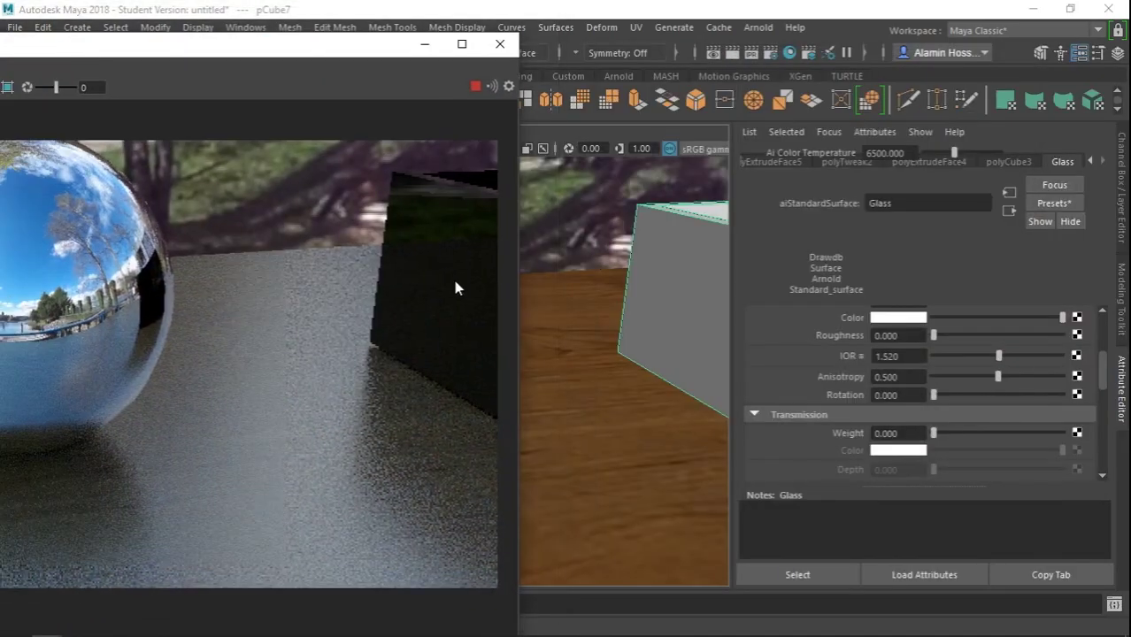
middle_click_drag(548, 301, 651, 316, "alt")
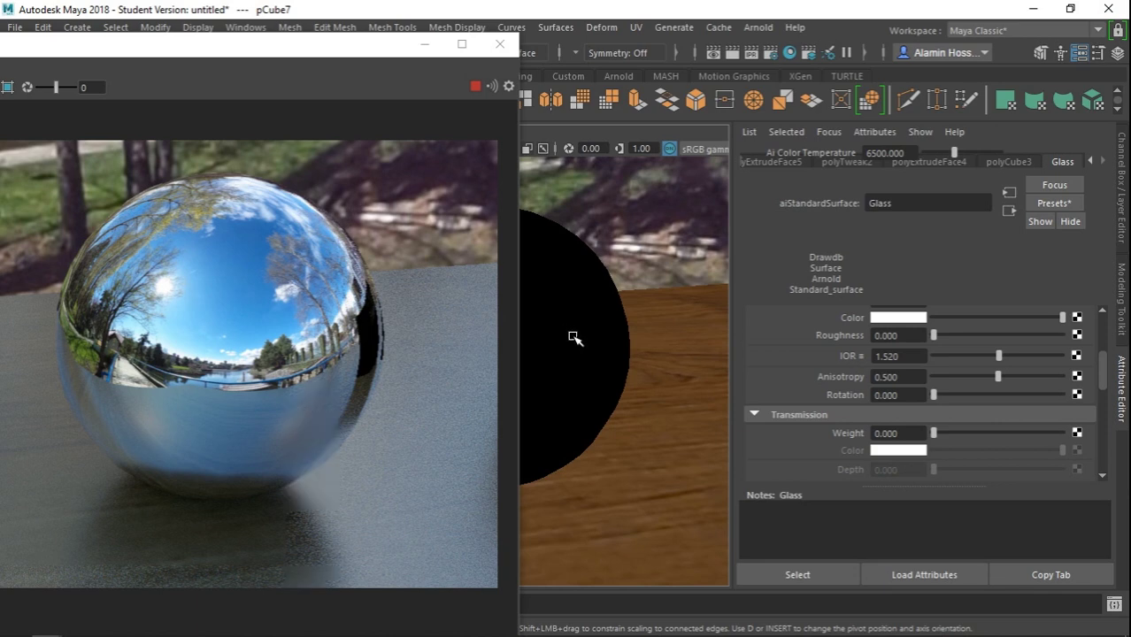
- Raise the Chrome sphere's specular roughness to 0.162, then select the white box
left_click(573, 338)
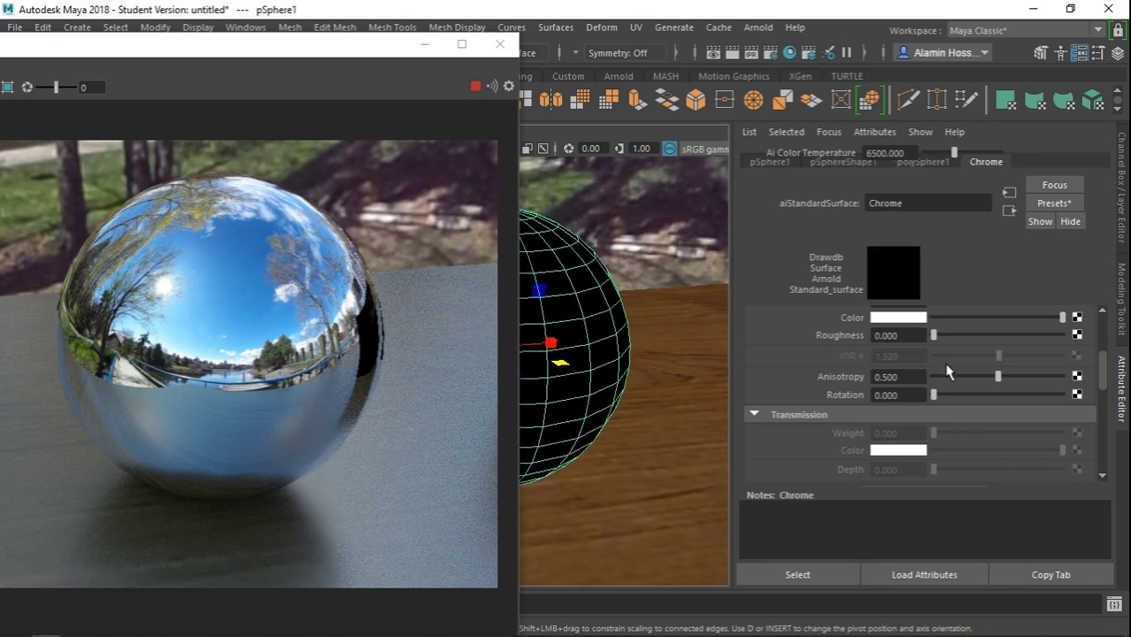
scroll(947, 372, "down", 2)
scroll(947, 372, "up", 4)
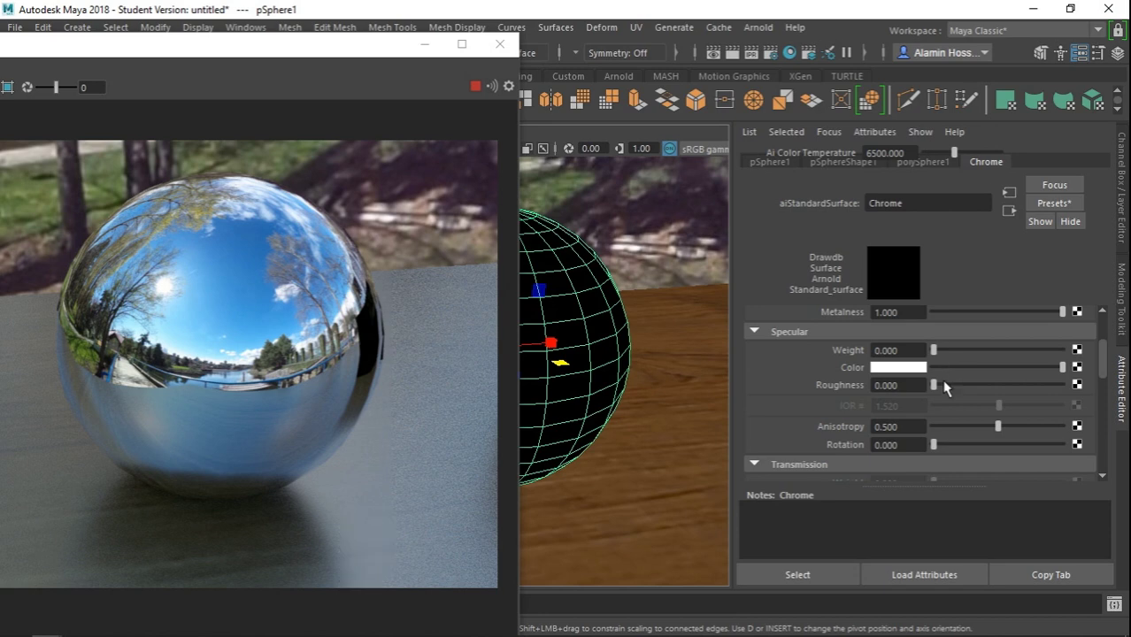
scroll(944, 387, "up", 1)
scroll(944, 387, "up", 1)
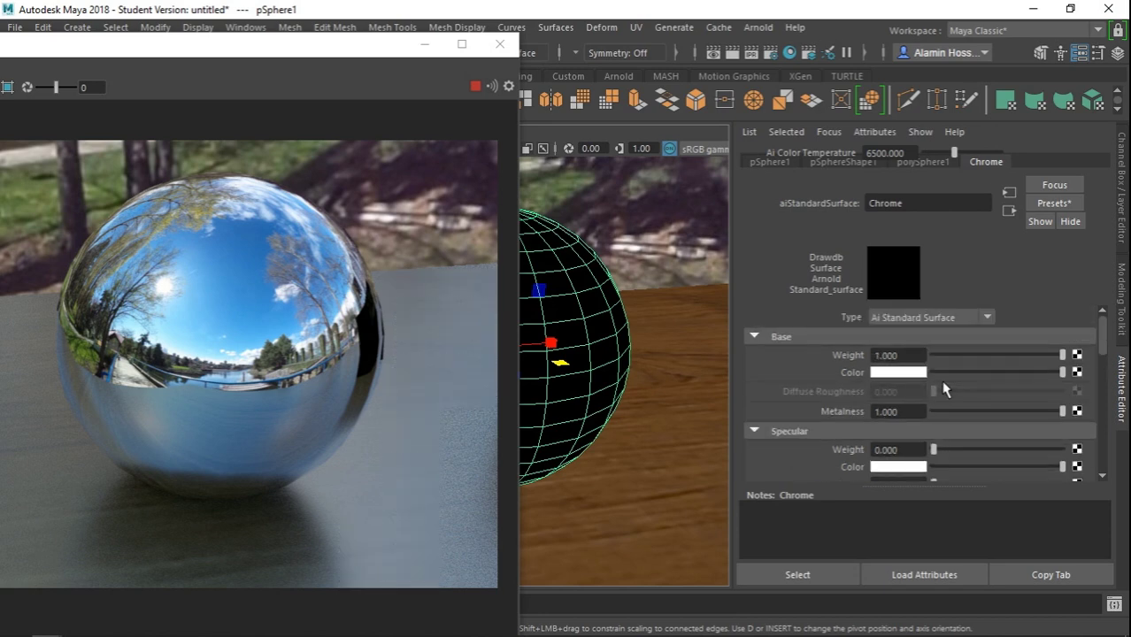
scroll(944, 389, "down", 2)
left_click_drag(936, 434, 954, 434)
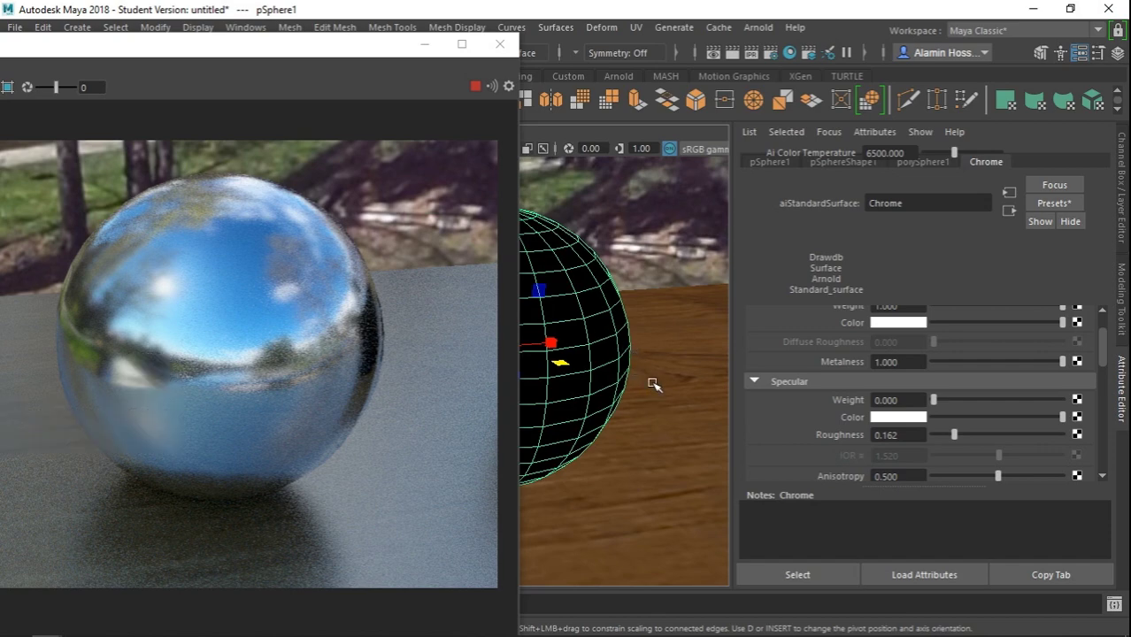
mouse_move(653, 383)
left_mouse_down("alt")
mouse_move(367, 372)
mouse_move(614, 366)
mouse_move(479, 332)
mouse_move(619, 340)
mouse_move(633, 356)
mouse_move(531, 323)
mouse_move(628, 349)
mouse_move(606, 356)
left_mouse_up("alt")
left_click(614, 366)
scroll(614, 366, "up", 3)
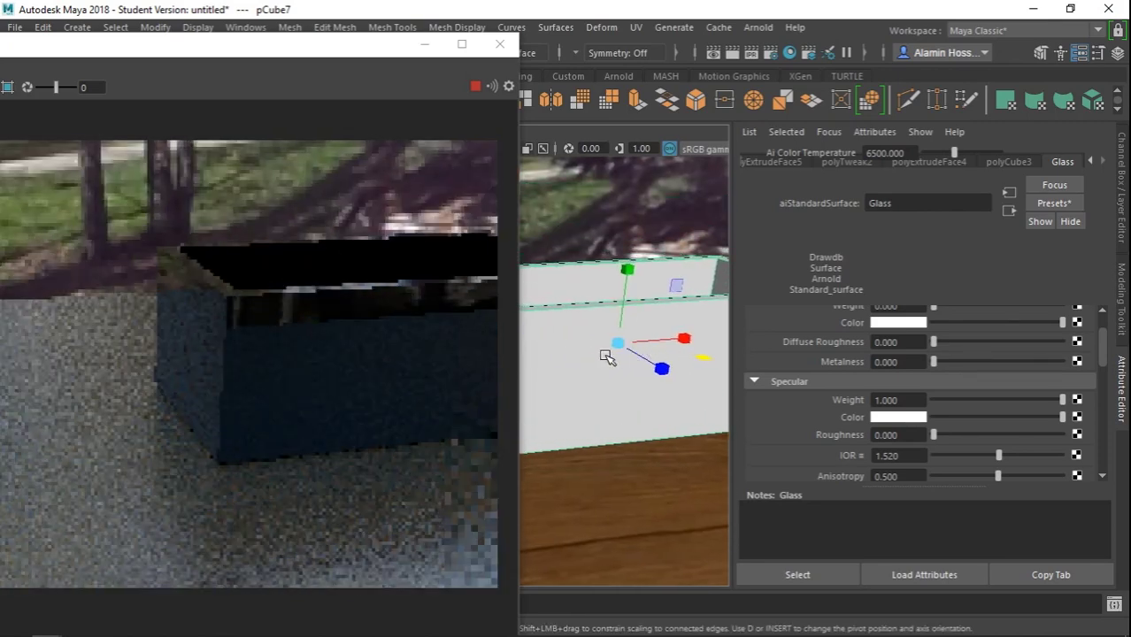
- Bevel every edge of the glass box with 5 segments and a 0.852 fraction
mouse_move(590, 299)
left_mouse_down("alt")
mouse_move(616, 354)
mouse_move(579, 343)
left_mouse_up("alt")
right_click_drag(565, 343, 527, 110)
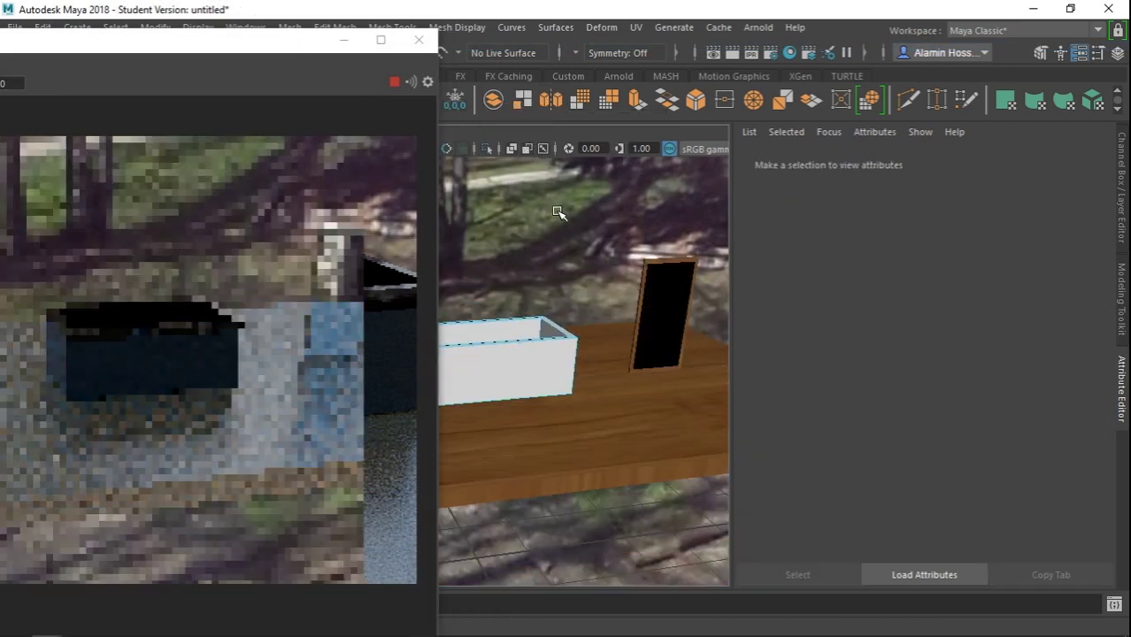
mouse_move(558, 210)
left_mouse_down("alt")
mouse_move(512, 252)
mouse_move(671, 476)
left_mouse_up("alt")
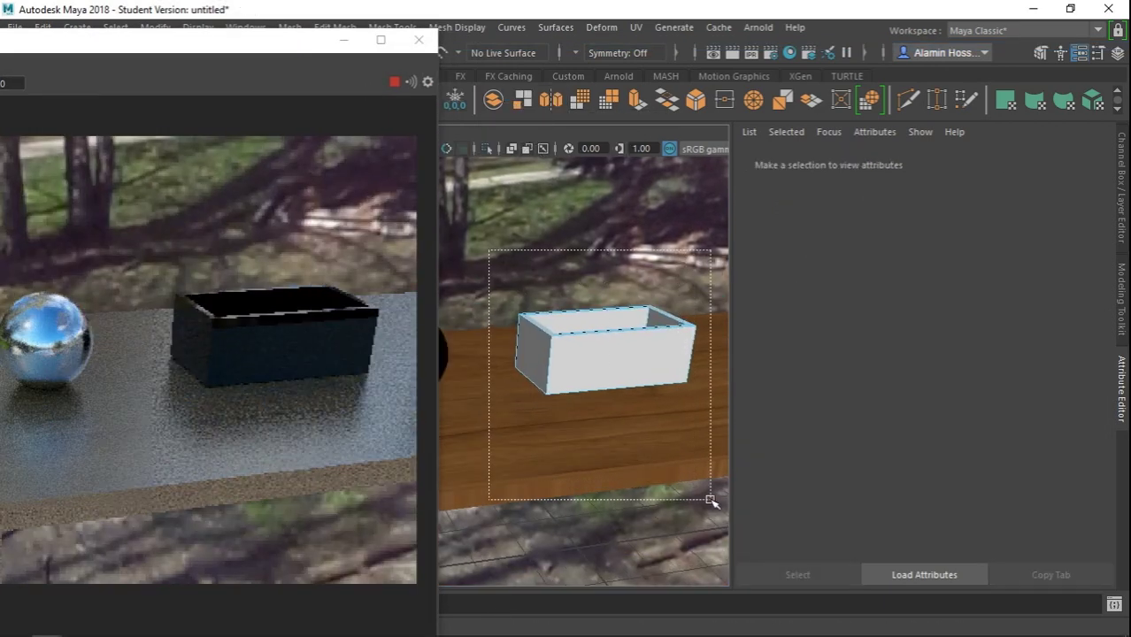
left_click(388, 29)
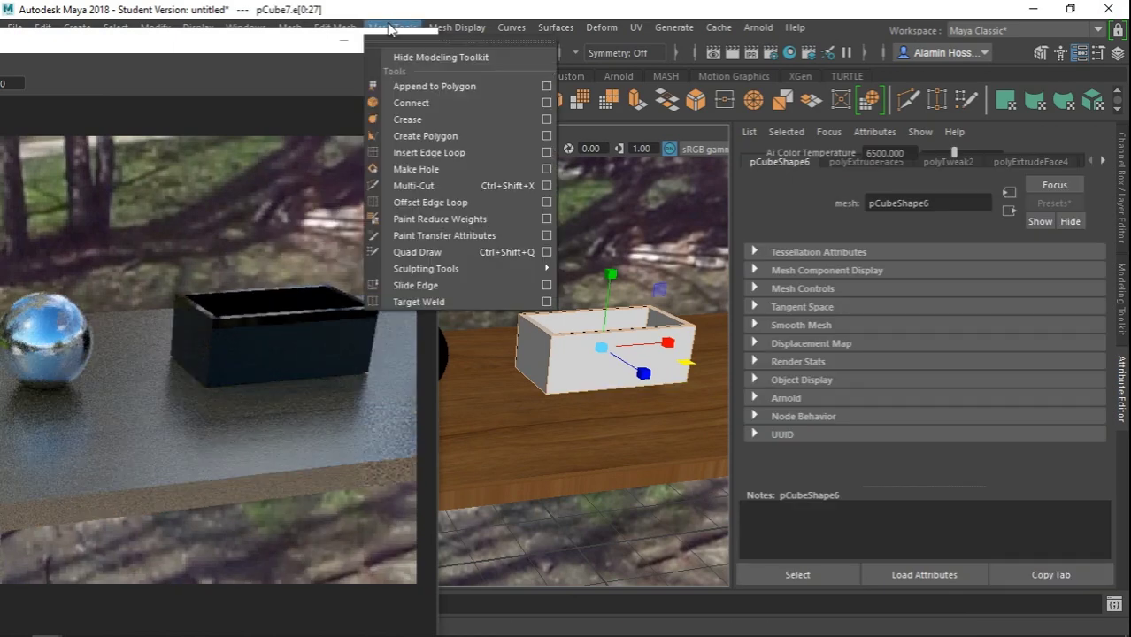
left_click(358, 90)
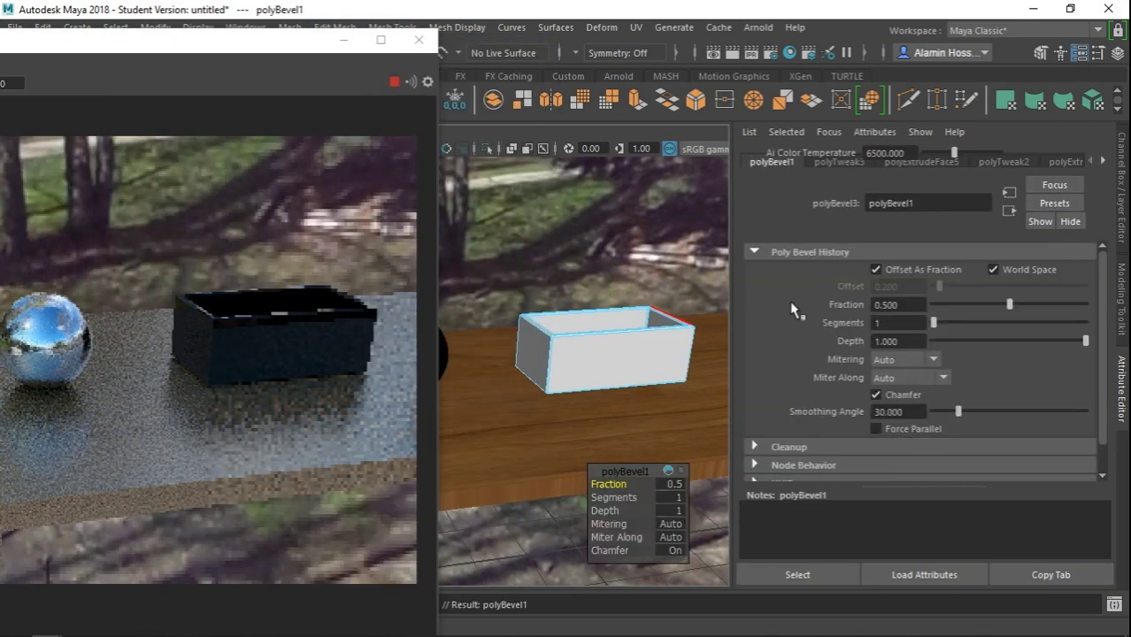
left_click_drag(940, 328, 960, 328)
scroll(575, 371, "up", 3)
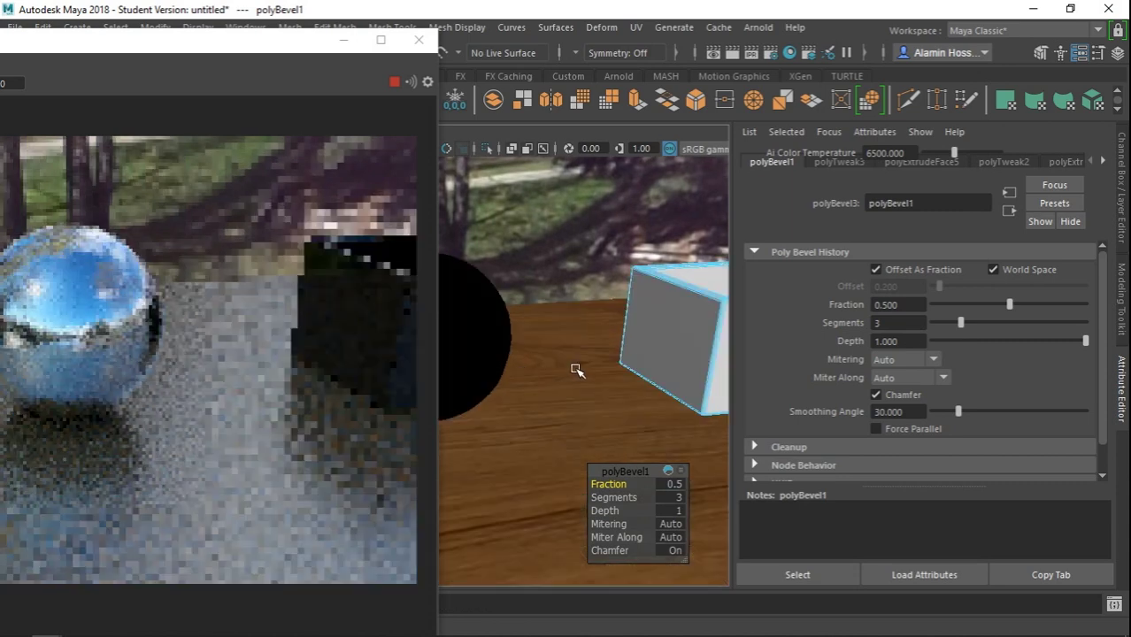
scroll(500, 354, "up", 3)
scroll(672, 354, "up", 3)
left_click_drag(673, 354, 586, 442, "alt")
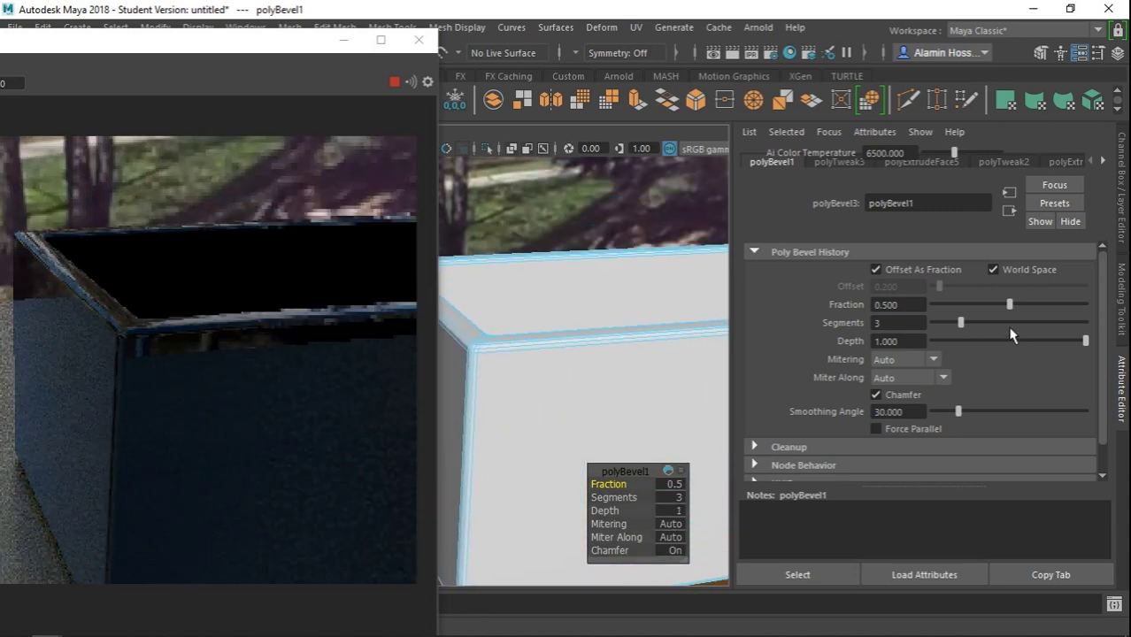
mouse_move(961, 323)
left_mouse_down()
mouse_move(991, 326)
mouse_move(1013, 303)
mouse_move(1063, 304)
left_mouse_up()
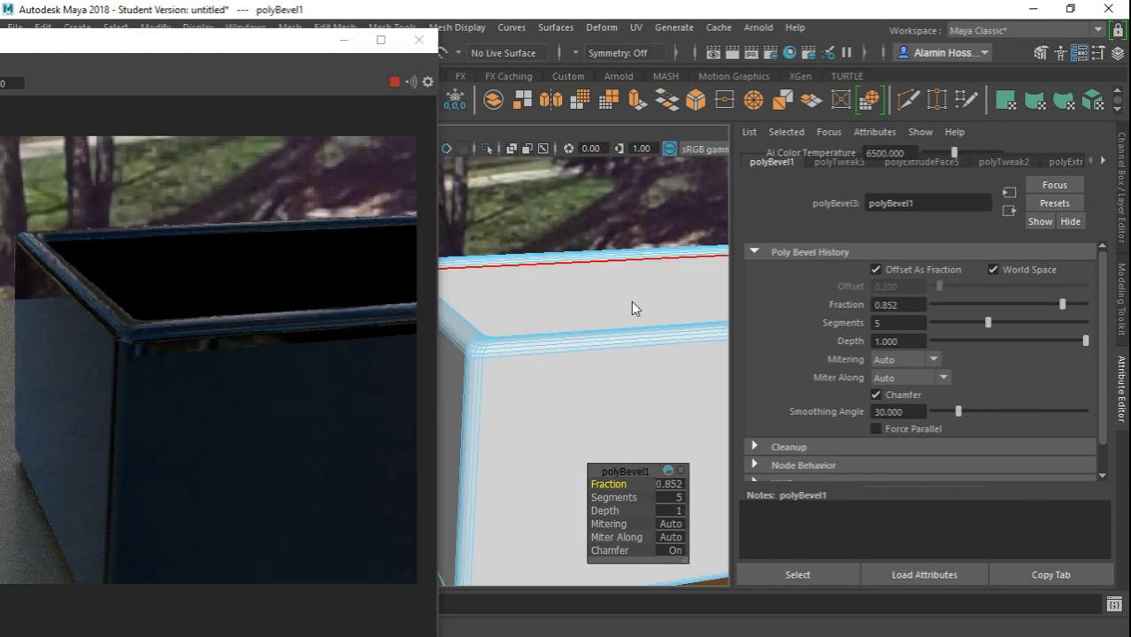
right_click_drag(639, 164, 693, 131)
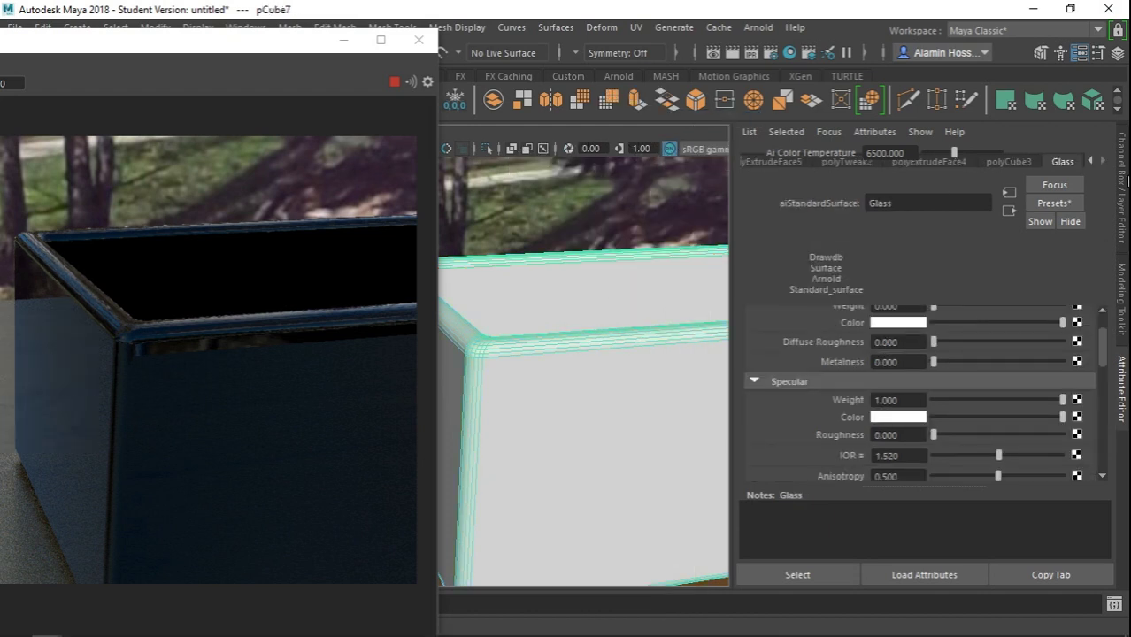
- Make the box material fully transmissive and view the glass box from above
scroll(969, 421, "down", 1)
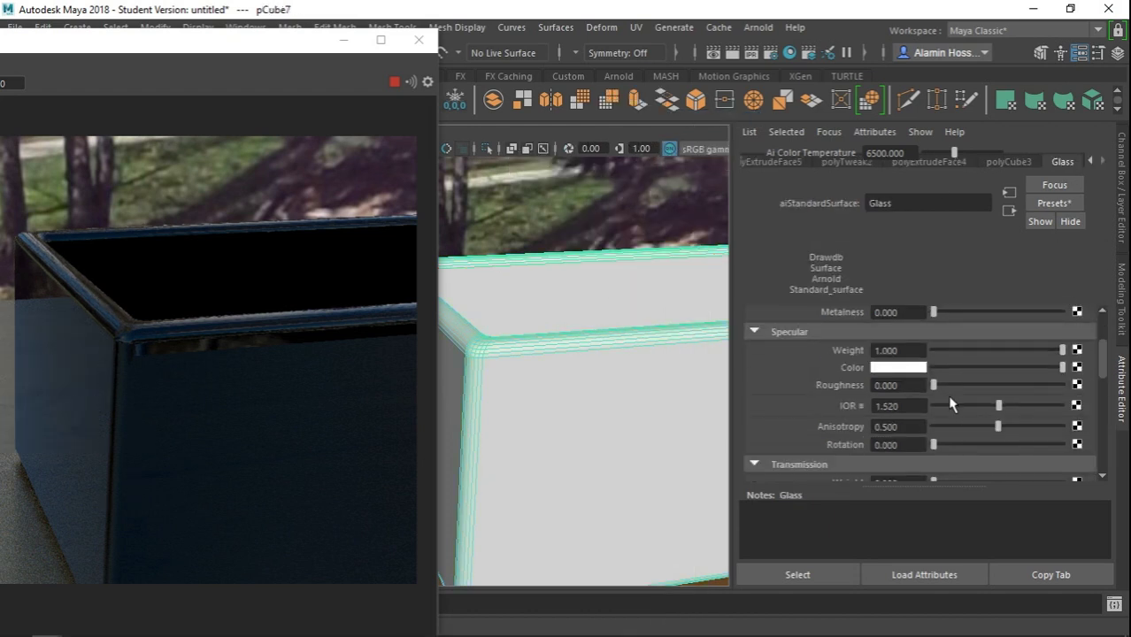
scroll(946, 395, "down", 2)
left_click_drag(934, 383, 1083, 399)
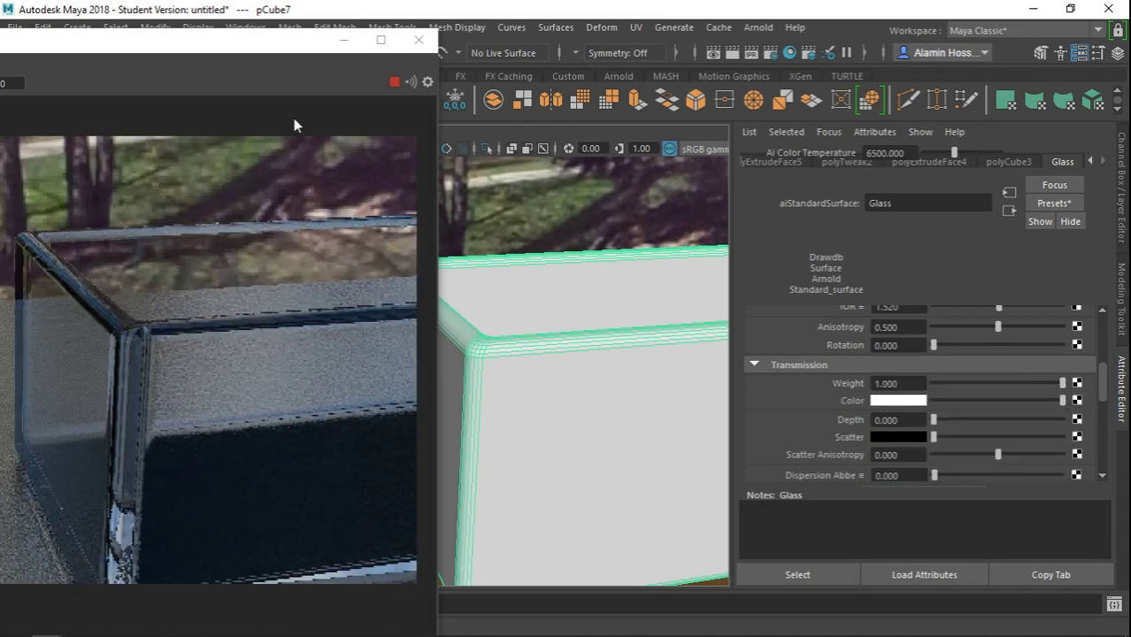
left_click_drag(195, 47, 234, 46)
left_click_drag(578, 324, 586, 343, "alt")
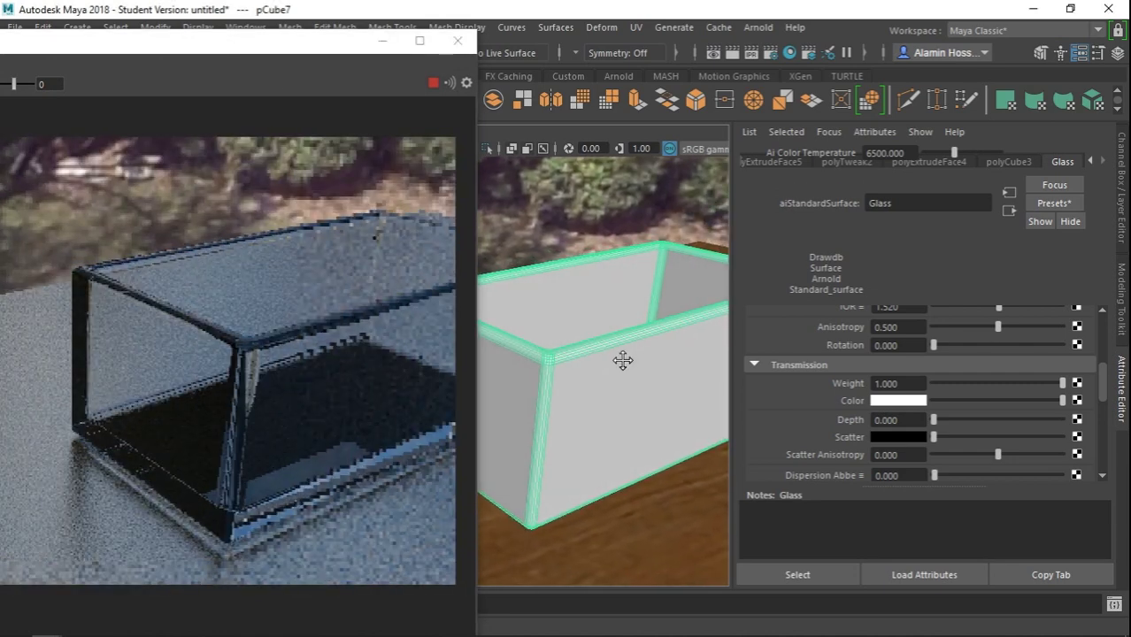
left_click_drag(624, 359, 607, 364, "alt")
right_click_drag(661, 397, 643, 397, "alt")
middle_click_drag(643, 398, 631, 387, "alt")
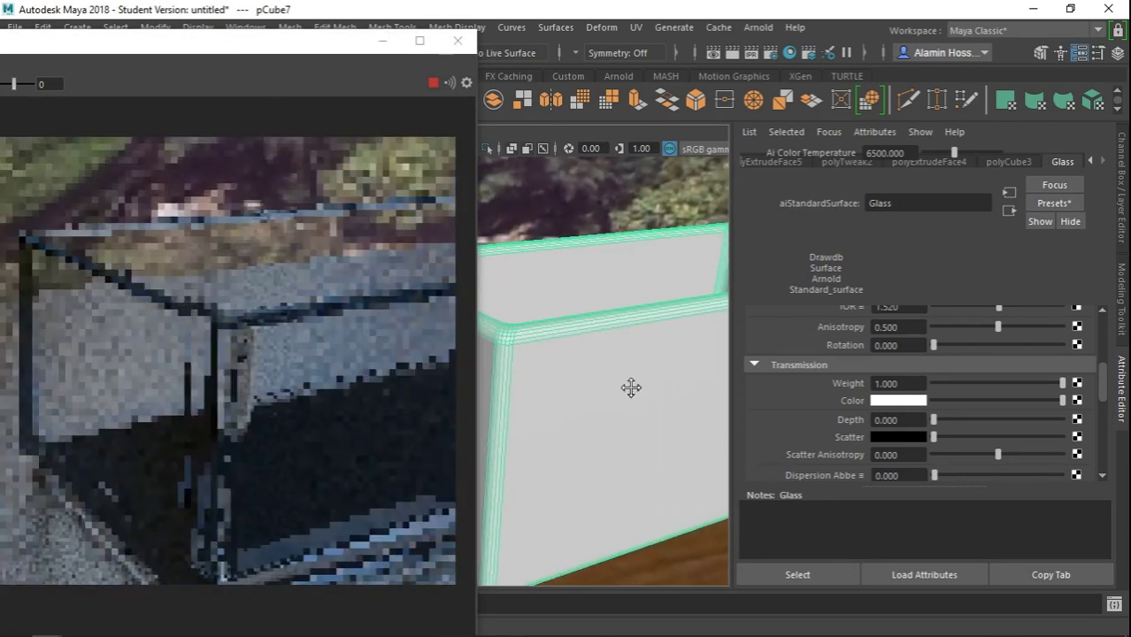
- Set the Glass specular roughness to 0.078 and dock the Arnold RenderView
scroll(754, 354, "up", 4)
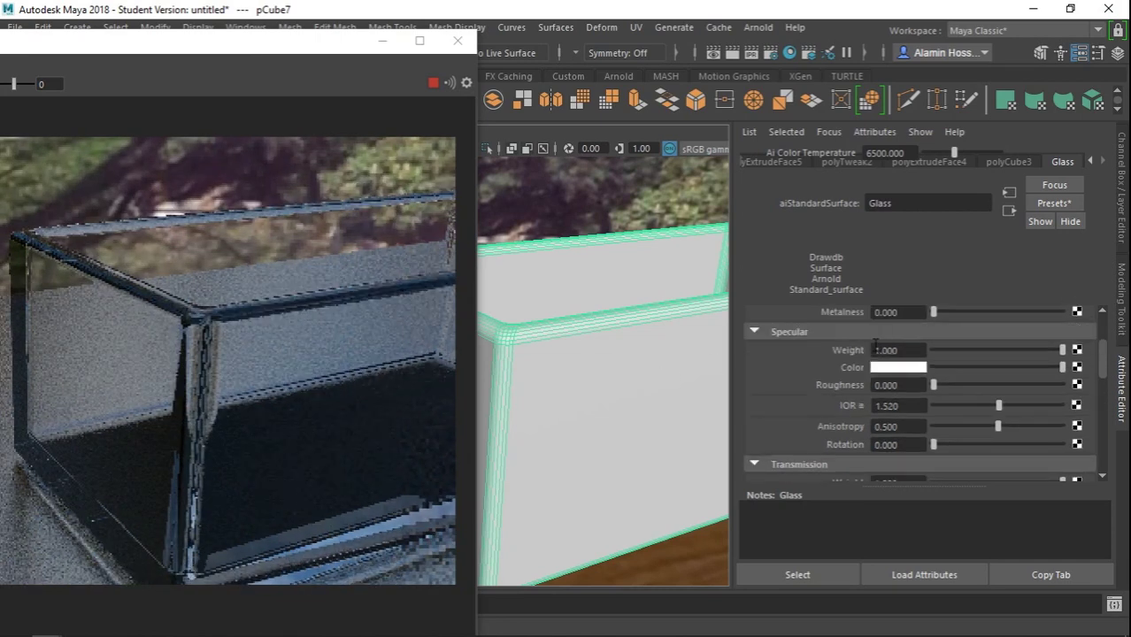
scroll(874, 349, "down", 2)
scroll(874, 352, "up", 2)
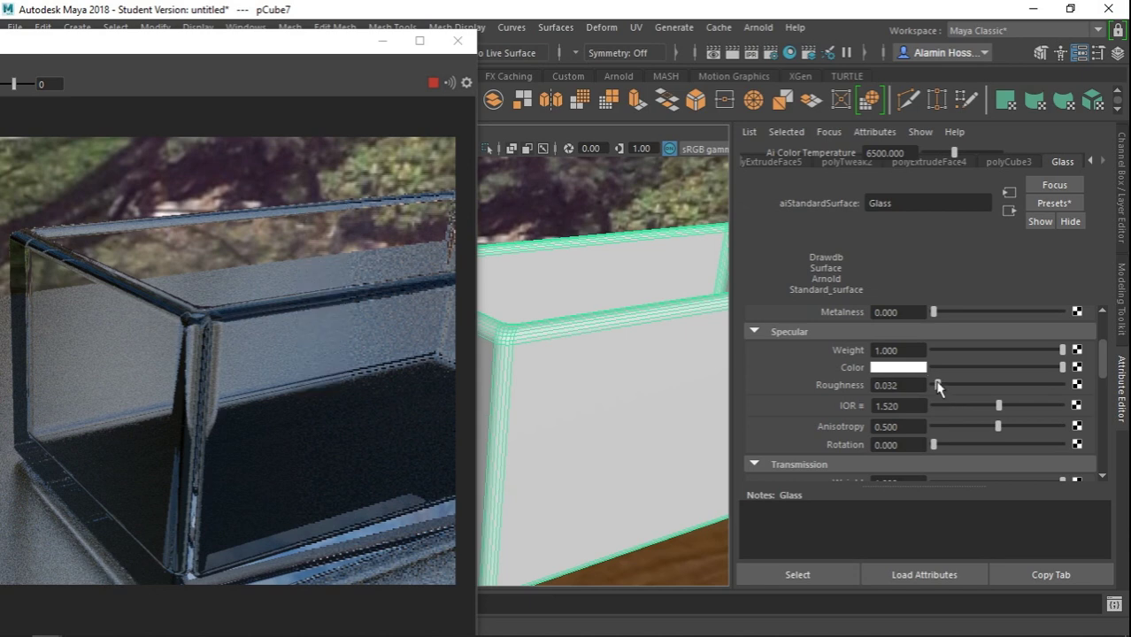
left_click_drag(938, 386, 944, 386)
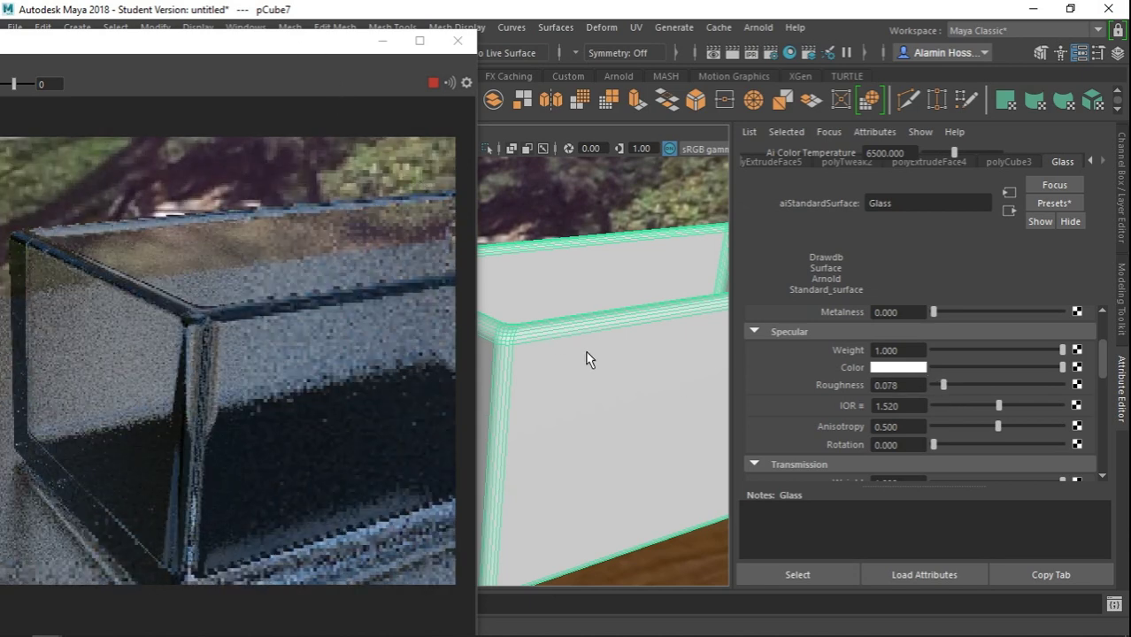
left_click_drag(323, 41, 285, 45)
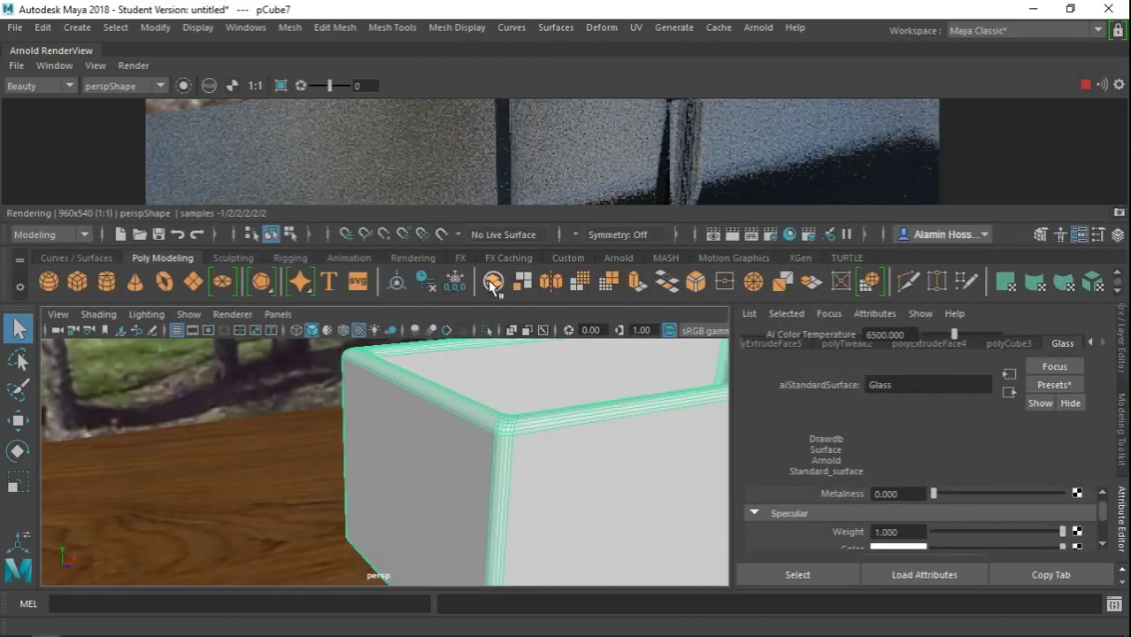
- Float the render preview and frame the mirror panel up close, selecting its glass pane
left_click_drag(63, 51, 73, 81)
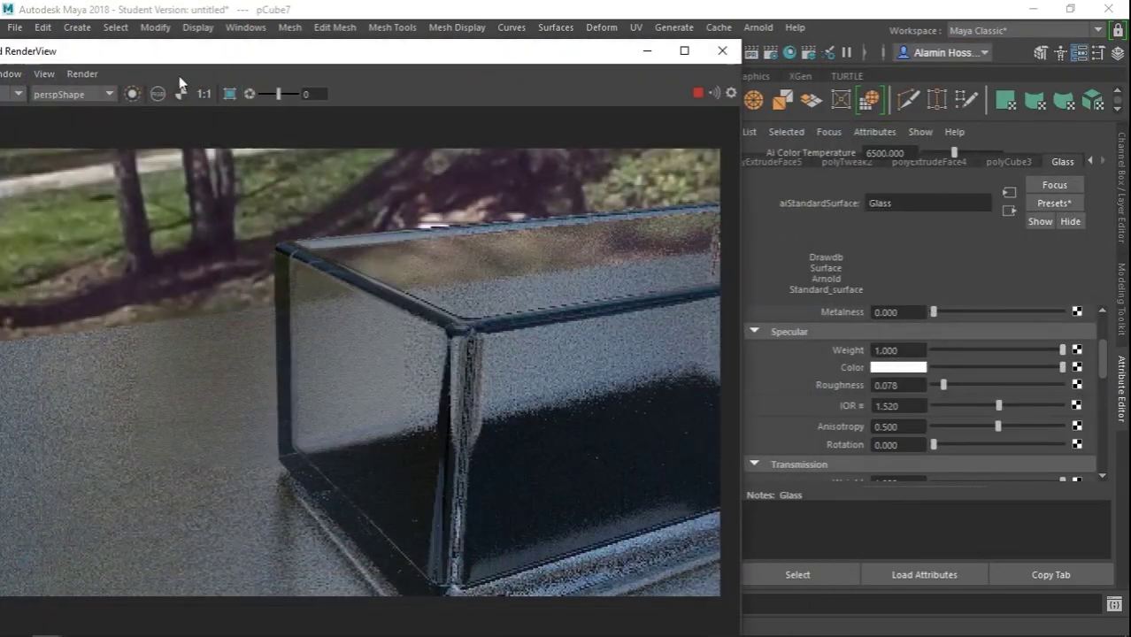
left_click_drag(387, 62, 158, 62)
mouse_move(619, 354)
left_mouse_down("alt")
mouse_move(670, 294)
mouse_move(584, 257)
left_mouse_up("alt")
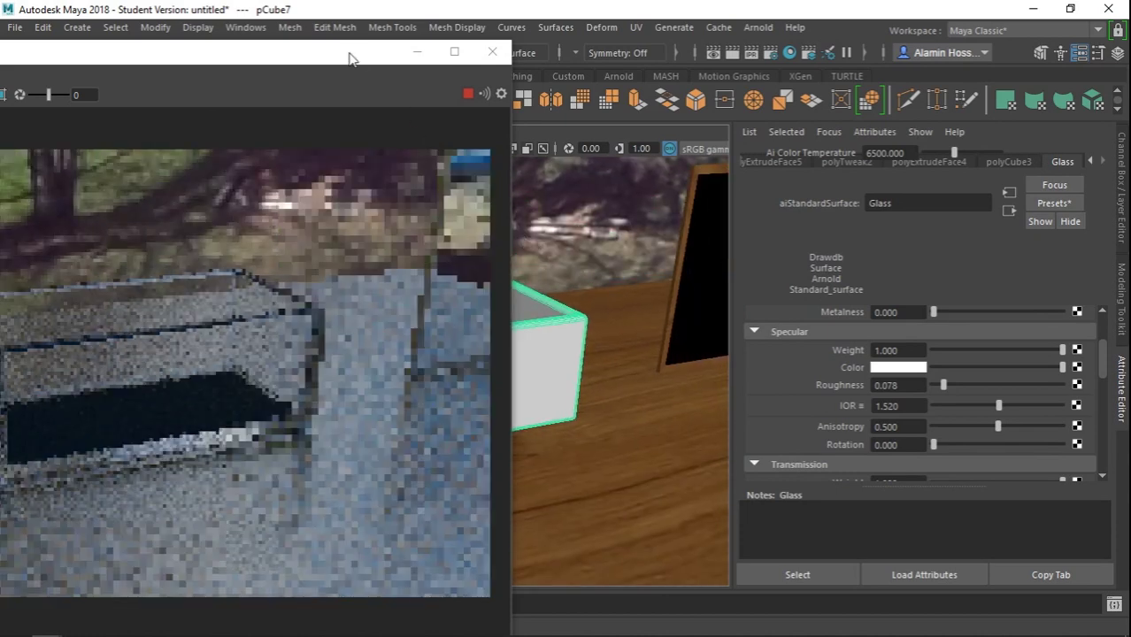
left_click_drag(265, 51, 221, 51)
mouse_move(607, 191)
left_mouse_down("alt")
mouse_move(628, 285)
mouse_move(606, 278)
mouse_move(681, 316)
left_mouse_up("alt")
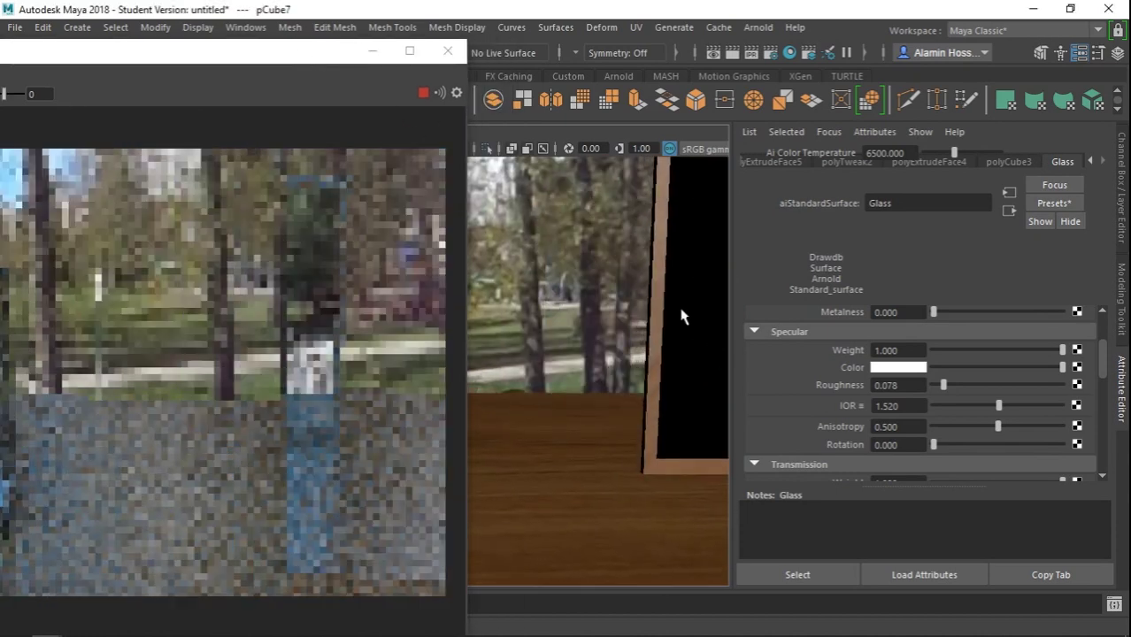
middle_click_drag(682, 316, 515, 303, "alt")
mouse_move(515, 303)
left_mouse_down("alt")
mouse_move(586, 299)
mouse_move(569, 328)
mouse_move(558, 325)
left_mouse_up("alt")
mouse_move(561, 146)
right_mouse_down()
mouse_move(561, 276)
mouse_move(582, 135)
mouse_move(600, 123)
right_mouse_up()
left_click(562, 302)
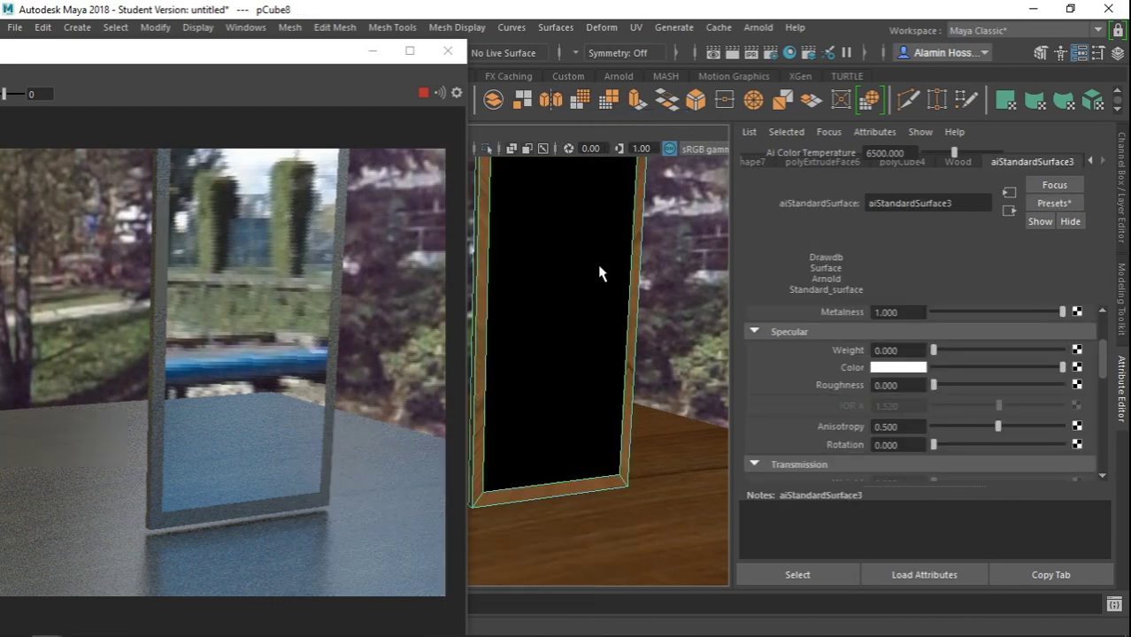
- Select the table top and bring its Wood material tab into view
left_click_drag(633, 261, 579, 276, "alt")
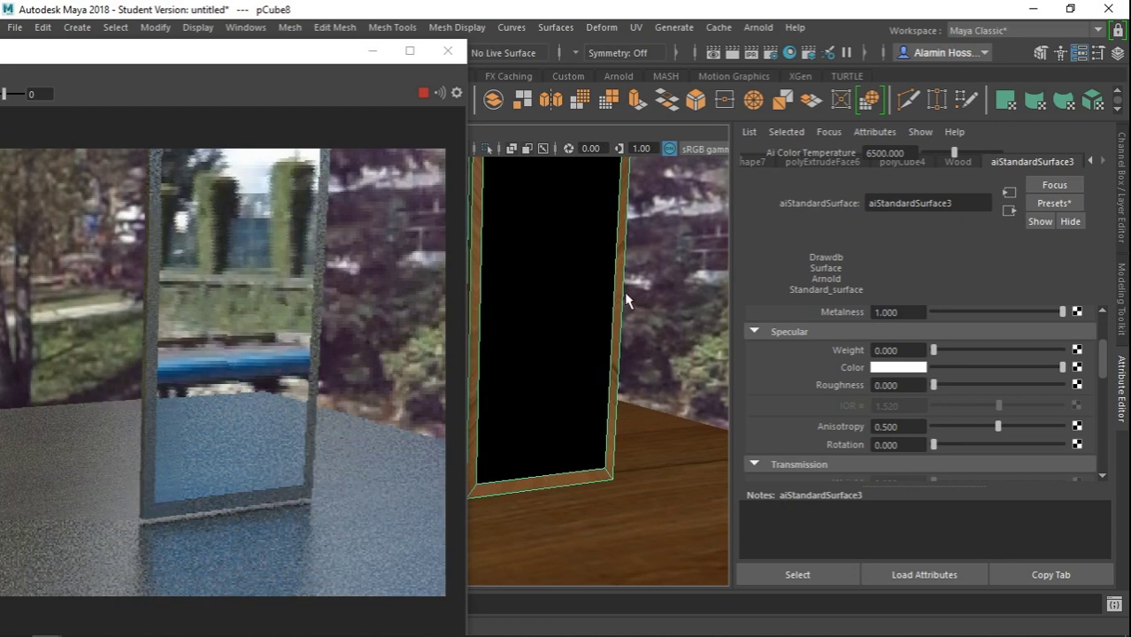
mouse_move(626, 301)
left_mouse_down("alt")
mouse_move(606, 298)
mouse_move(636, 307)
left_mouse_up("alt")
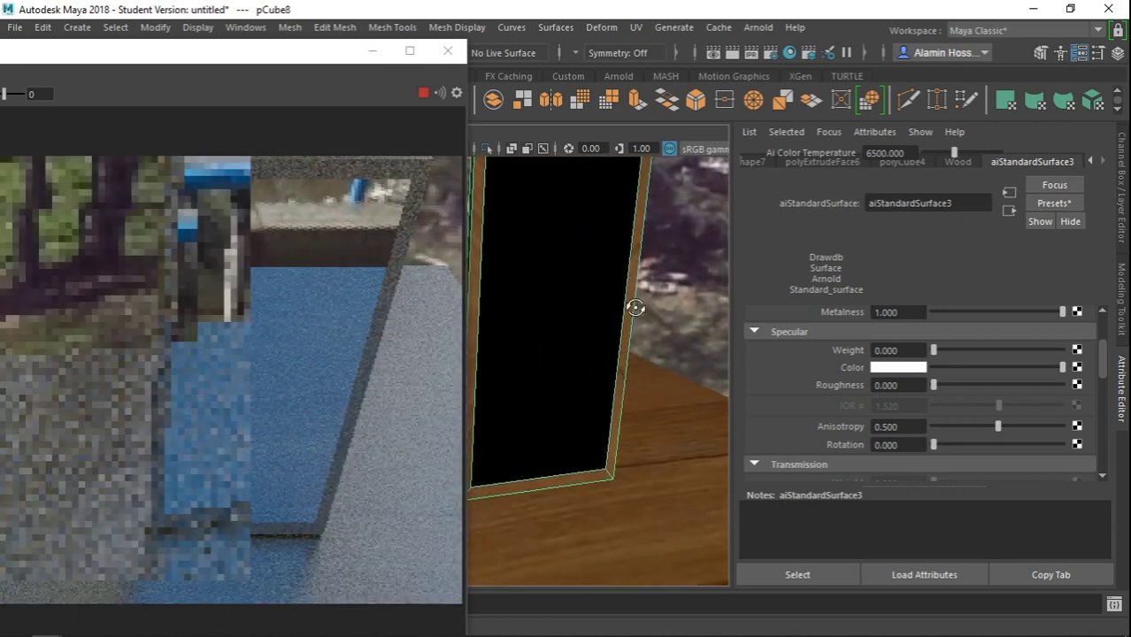
mouse_move(668, 412)
left_mouse_down("alt")
mouse_move(607, 386)
mouse_move(616, 478)
left_mouse_up("alt")
left_click(616, 481)
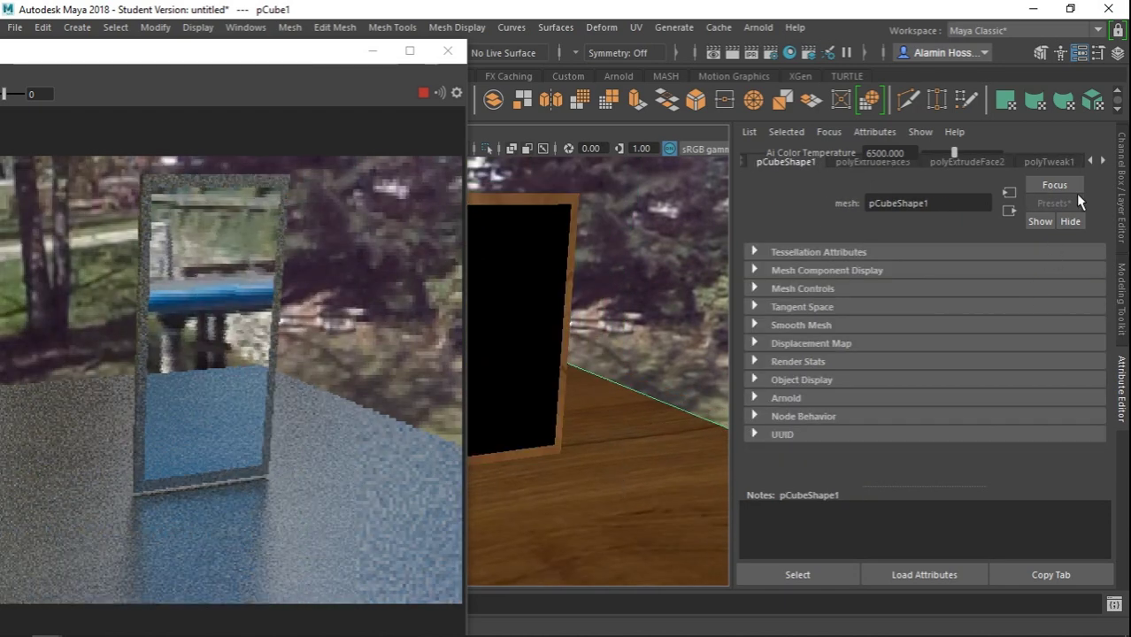
left_click(1102, 162)
- Convert the table's Wood material from Blinn to an Ai Flat shader
left_click(1062, 162)
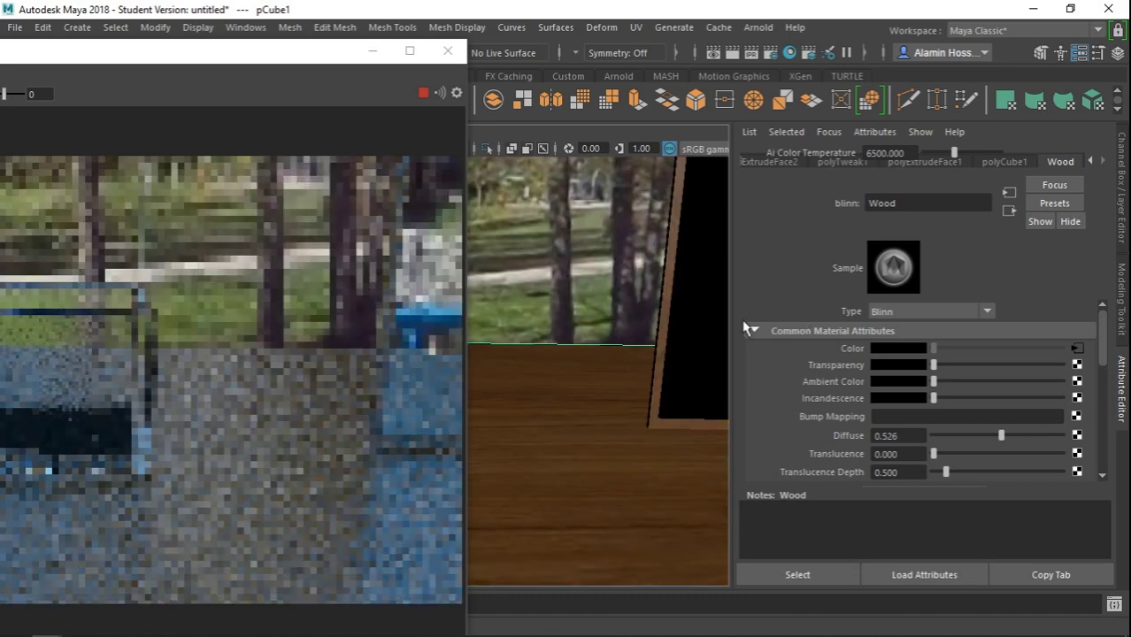
mouse_move(620, 380)
left_mouse_down("alt")
mouse_move(598, 386)
mouse_move(600, 400)
left_mouse_up("alt")
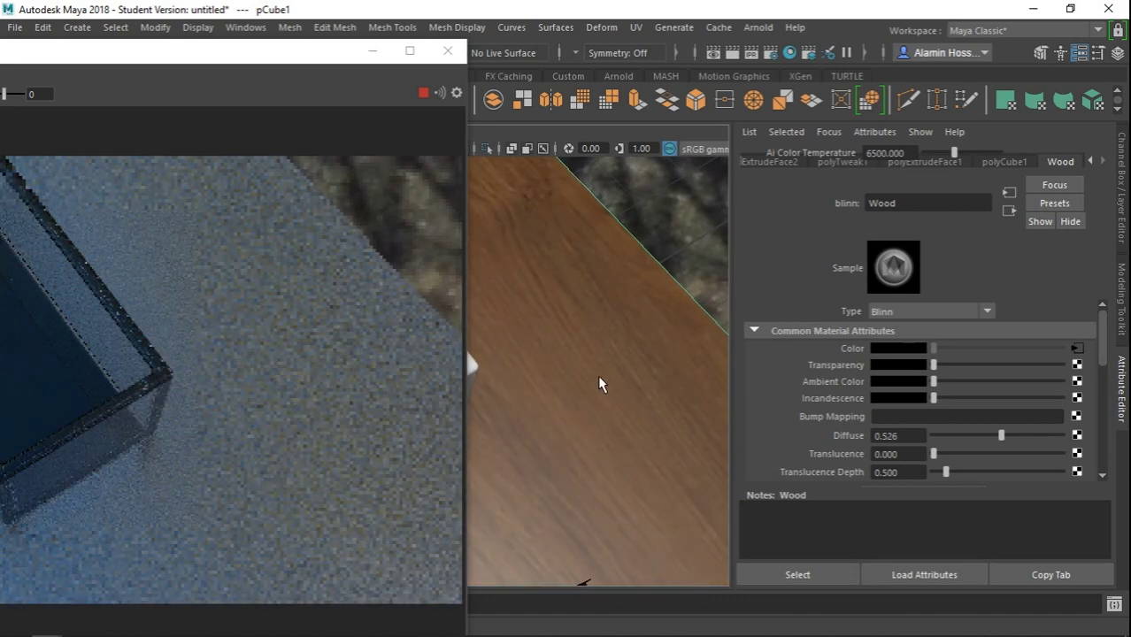
left_click(962, 315)
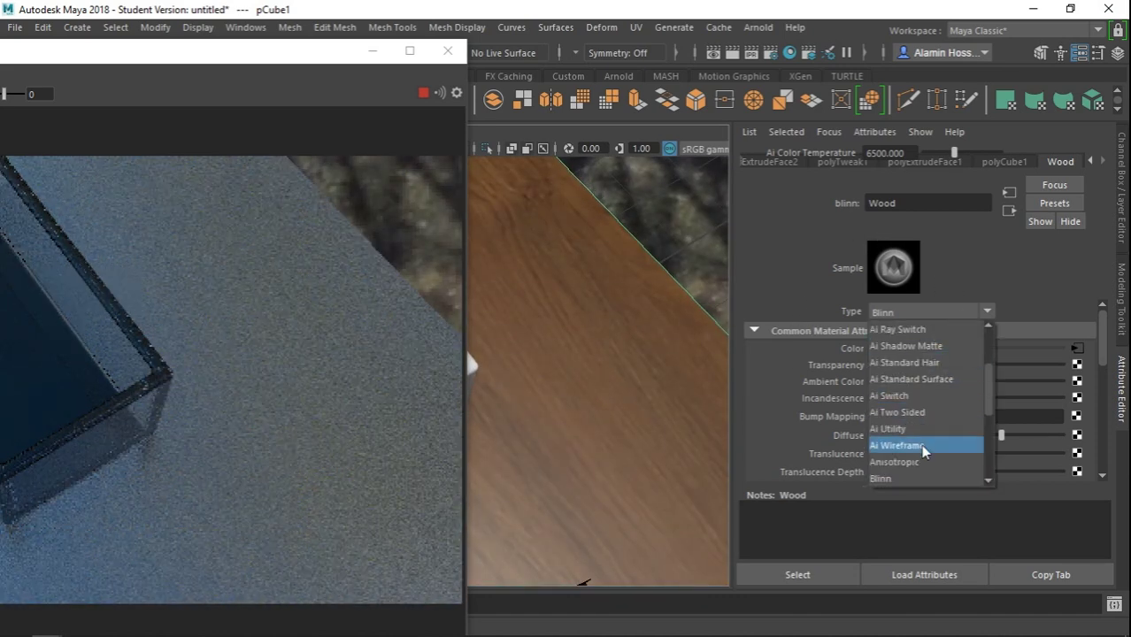
left_click(923, 478)
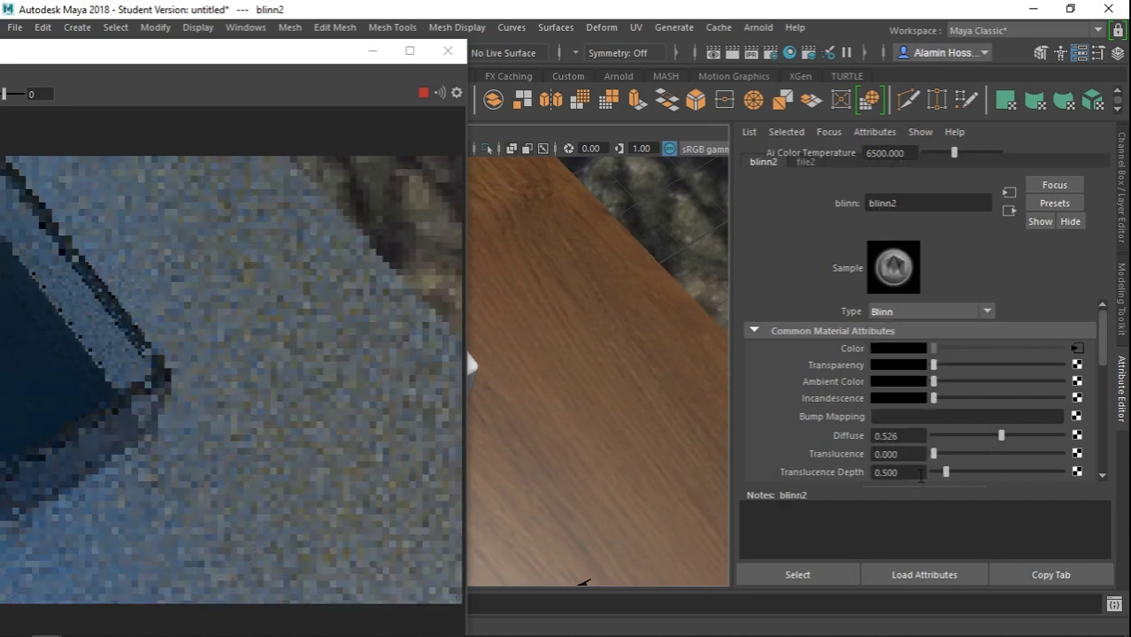
left_click(916, 315)
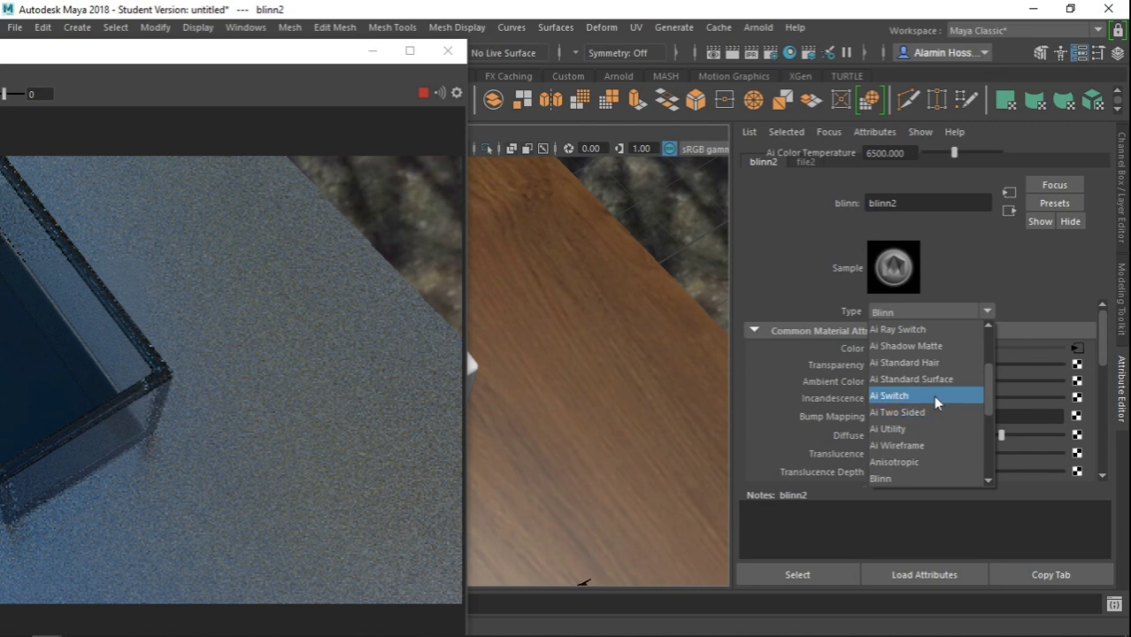
scroll(937, 403, "up", 2)
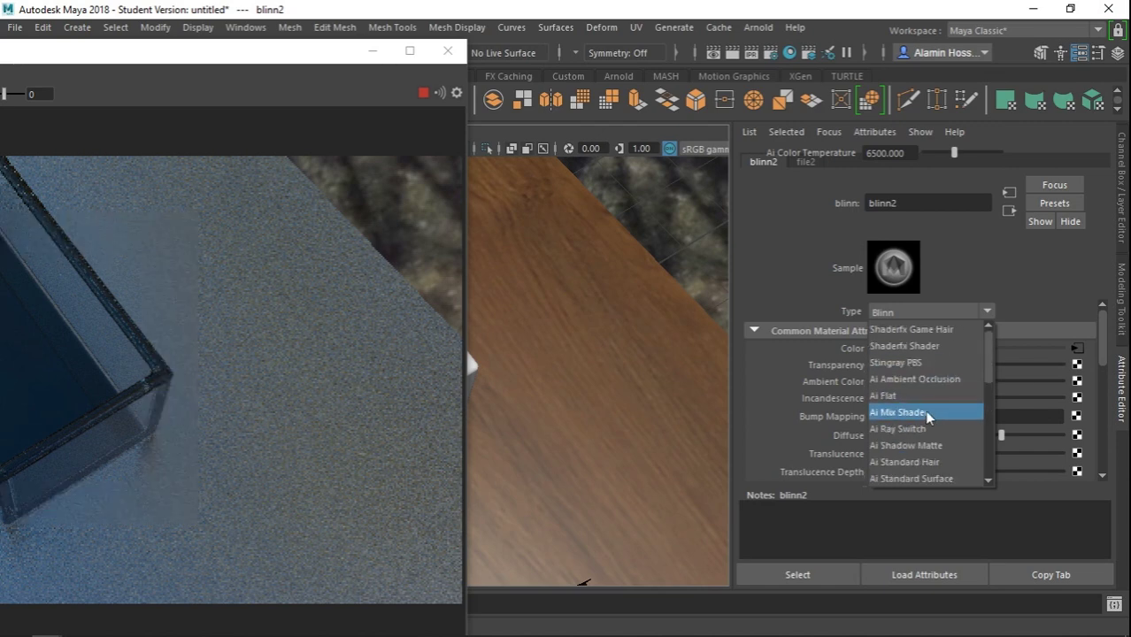
left_click(928, 396)
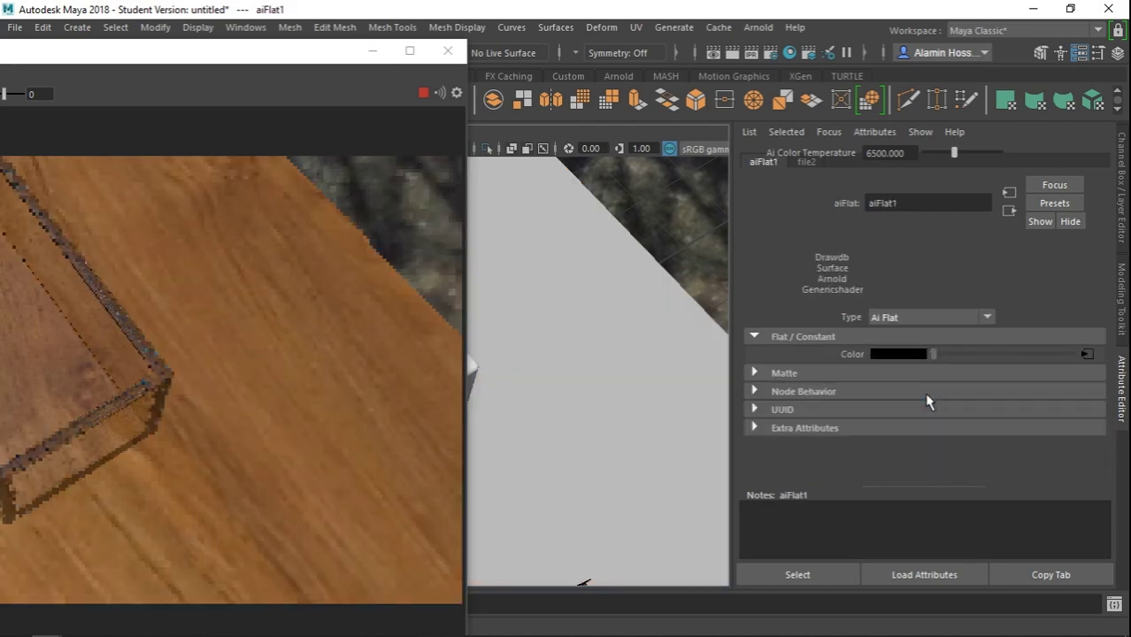
mouse_move(651, 336)
left_mouse_down("alt")
mouse_move(666, 354)
mouse_move(710, 313)
mouse_move(596, 321)
left_mouse_up("alt")
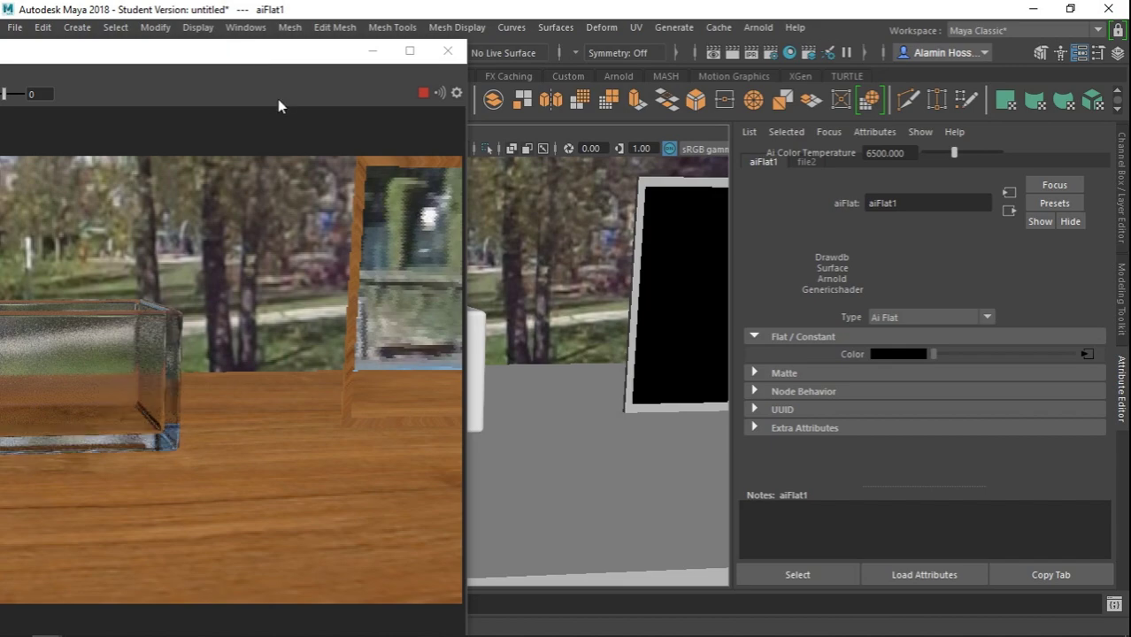
mouse_move(250, 62)
left_mouse_down()
mouse_move(955, 60)
mouse_move(667, 173)
mouse_move(631, 235)
mouse_move(577, 189)
left_mouse_up()
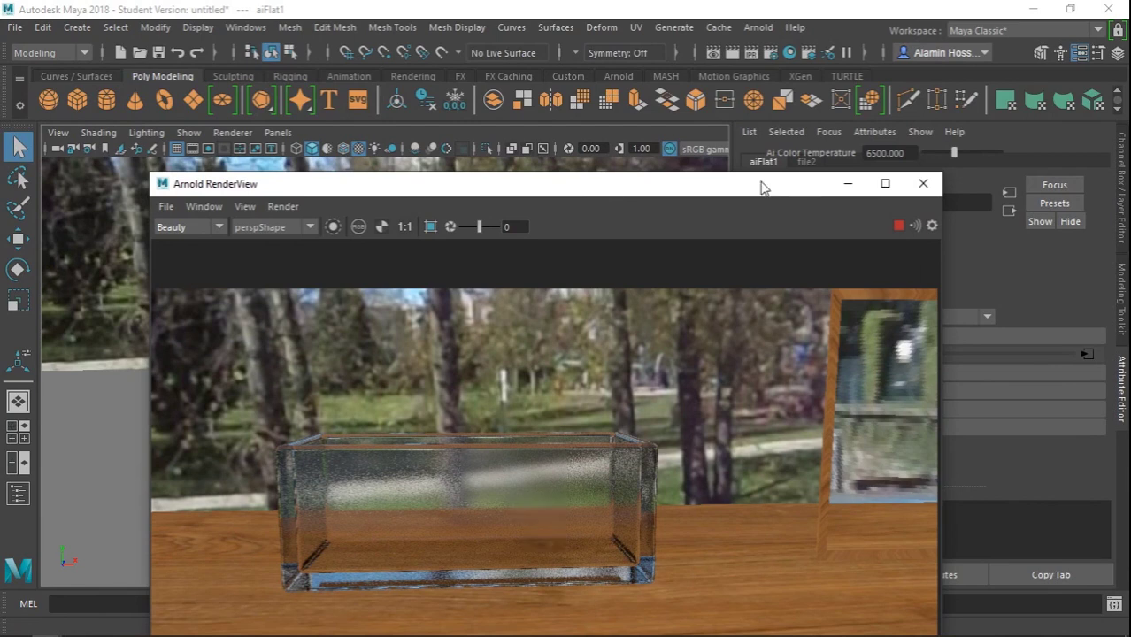
- Set render output to jpeg at the HD_1080 preset, 1920 × 1080, and close Render Settings
left_click(924, 184)
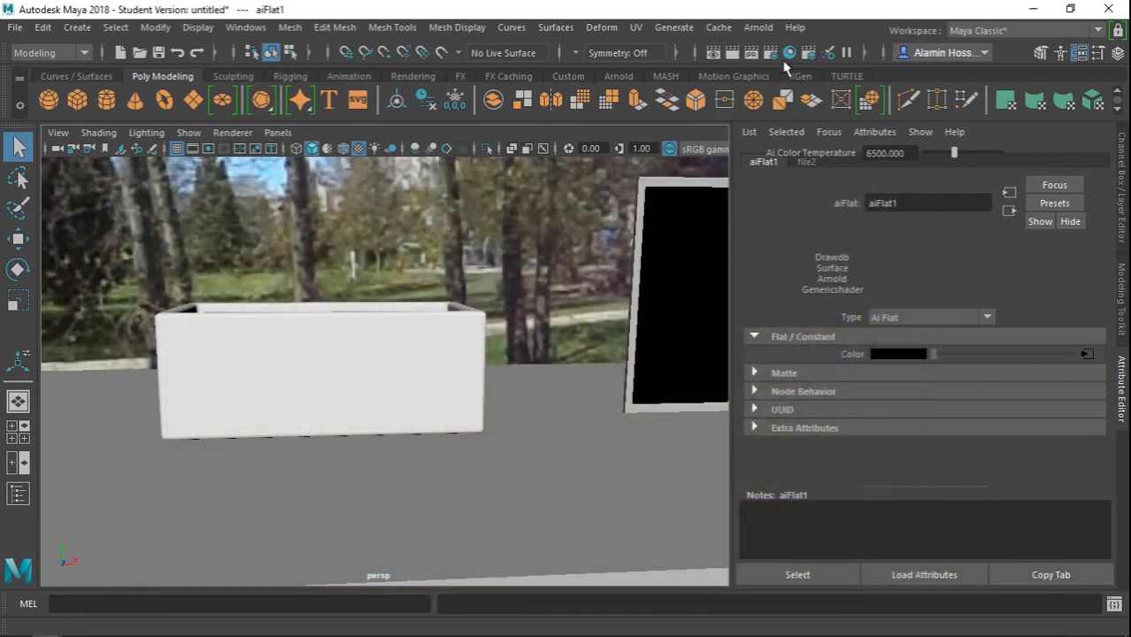
left_click(771, 55)
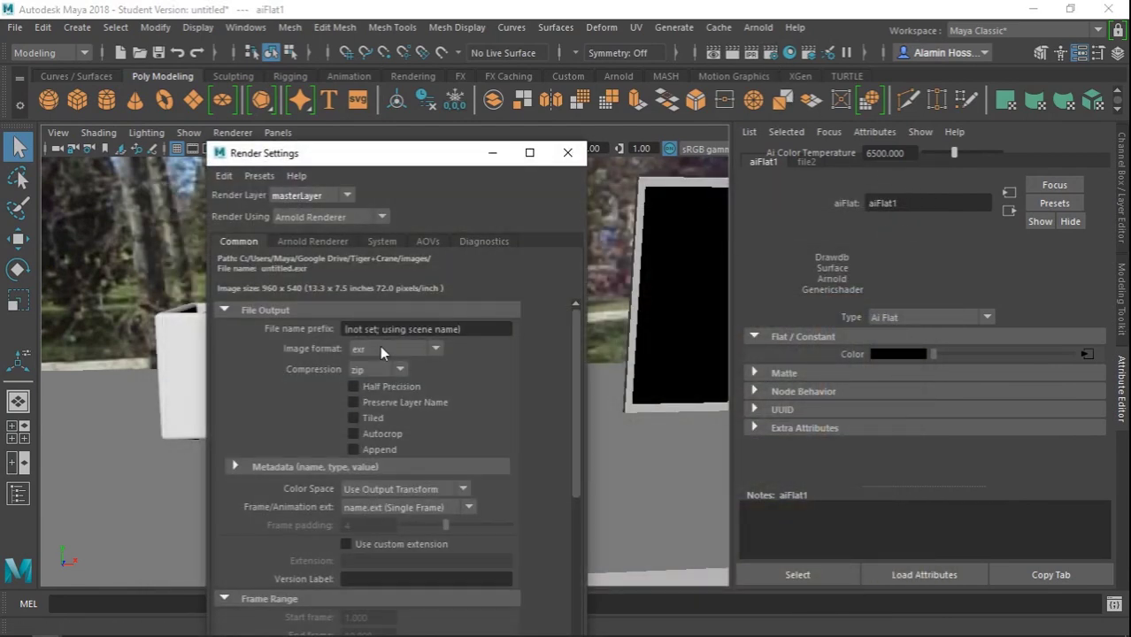
left_click(380, 349)
left_click(389, 366)
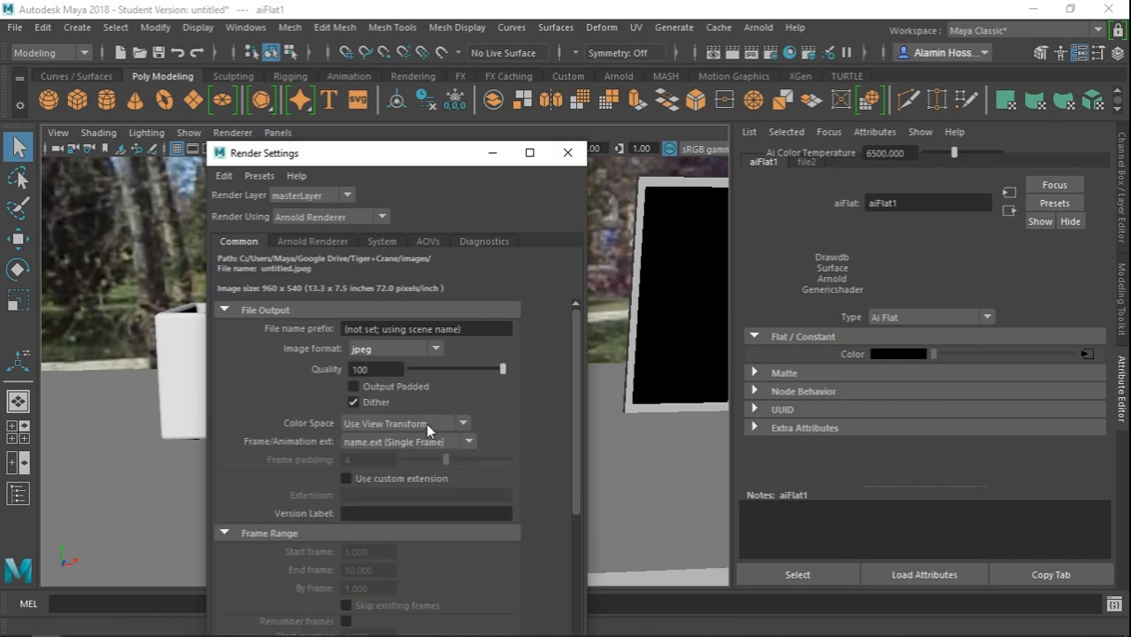
scroll(428, 437, "down", 5)
scroll(421, 447, "down", 1)
left_click(417, 457)
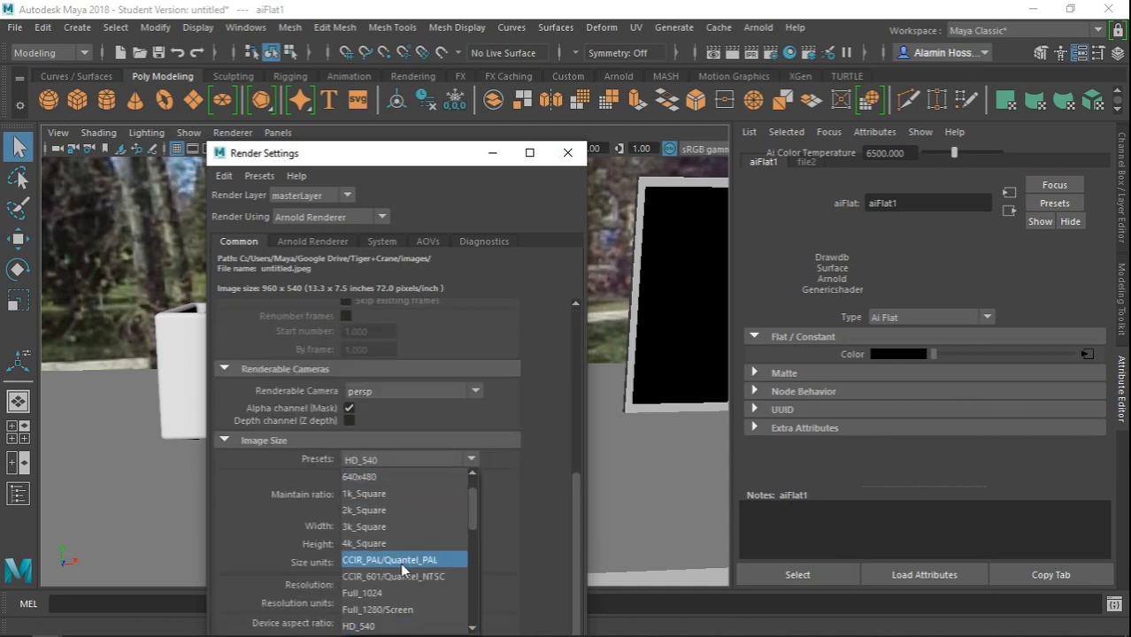
scroll(399, 584, "down", 1)
left_click(399, 609)
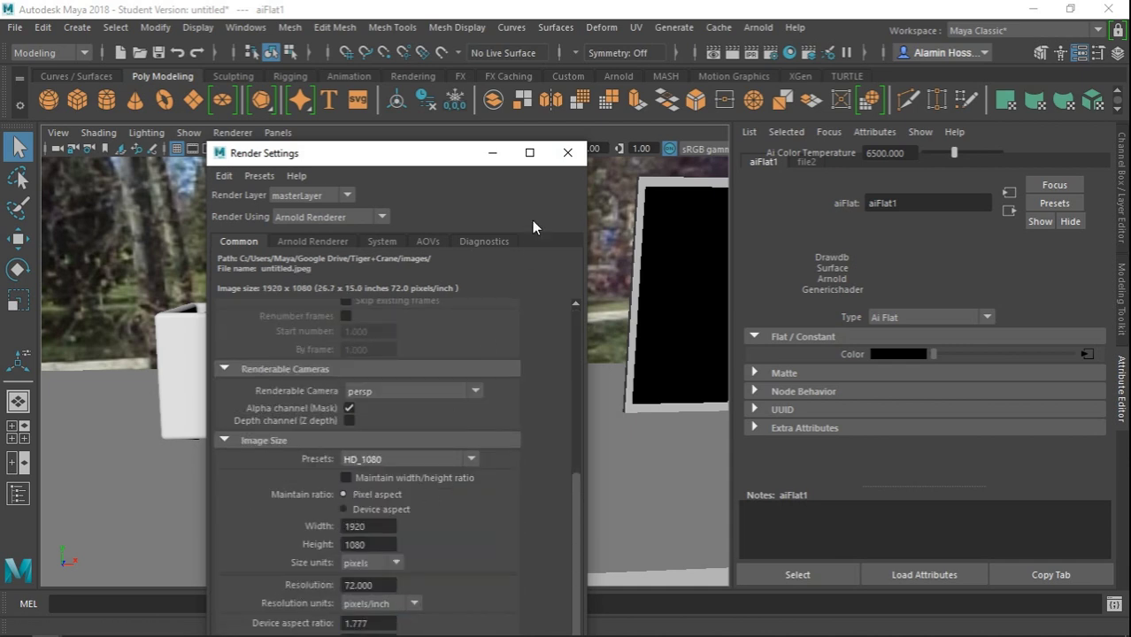
left_click(567, 152)
mouse_move(485, 329)
left_mouse_down("alt")
mouse_move(485, 350)
mouse_move(480, 323)
mouse_move(506, 336)
mouse_move(462, 303)
mouse_move(450, 340)
left_mouse_up("alt")
mouse_move(450, 341)
right_mouse_down("alt")
mouse_move(462, 346)
mouse_move(430, 338)
right_mouse_up("alt")
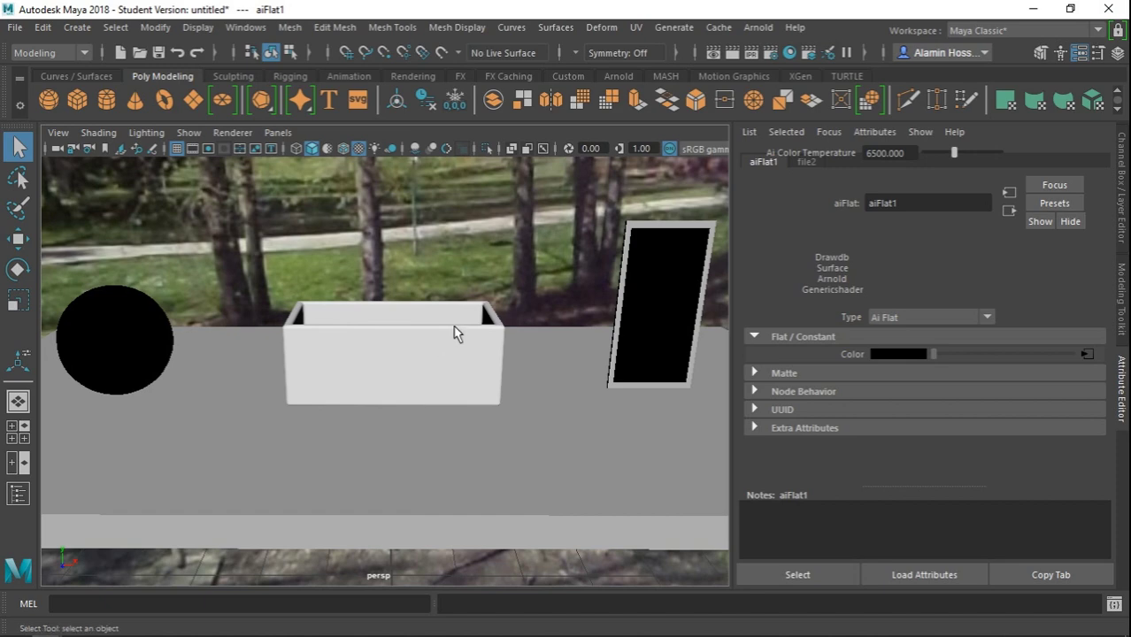
- Frame the scene in the 1920 x 1080 resolution gate, render the frame, then minimize the RenderView
left_click(208, 151)
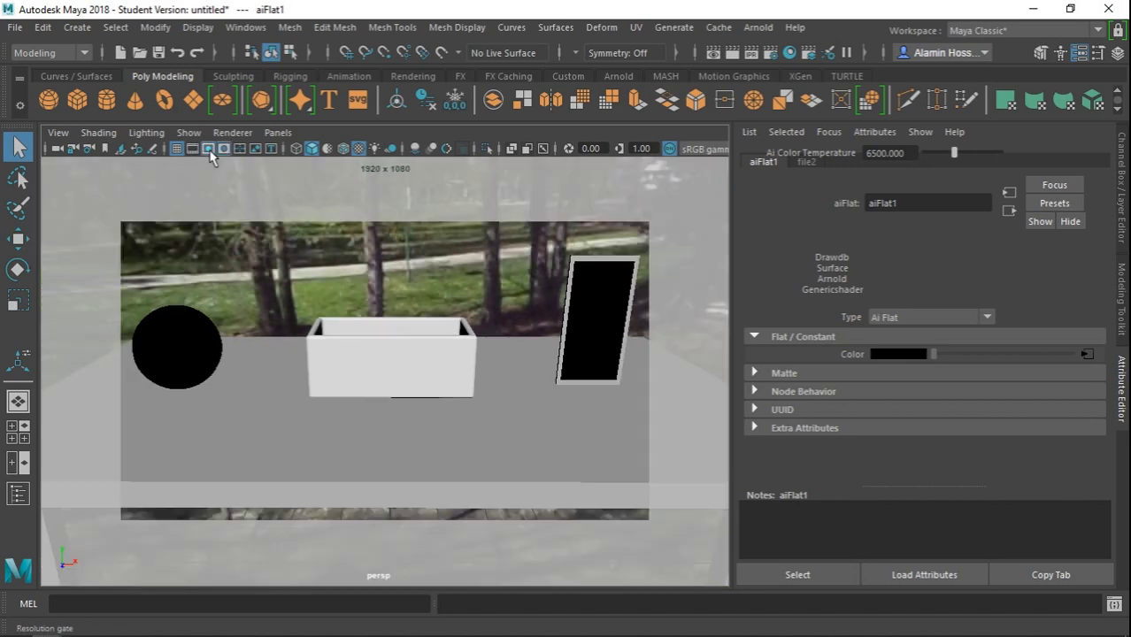
right_click_drag(439, 330, 439, 324, "alt")
middle_click_drag(439, 329, 436, 334, "alt")
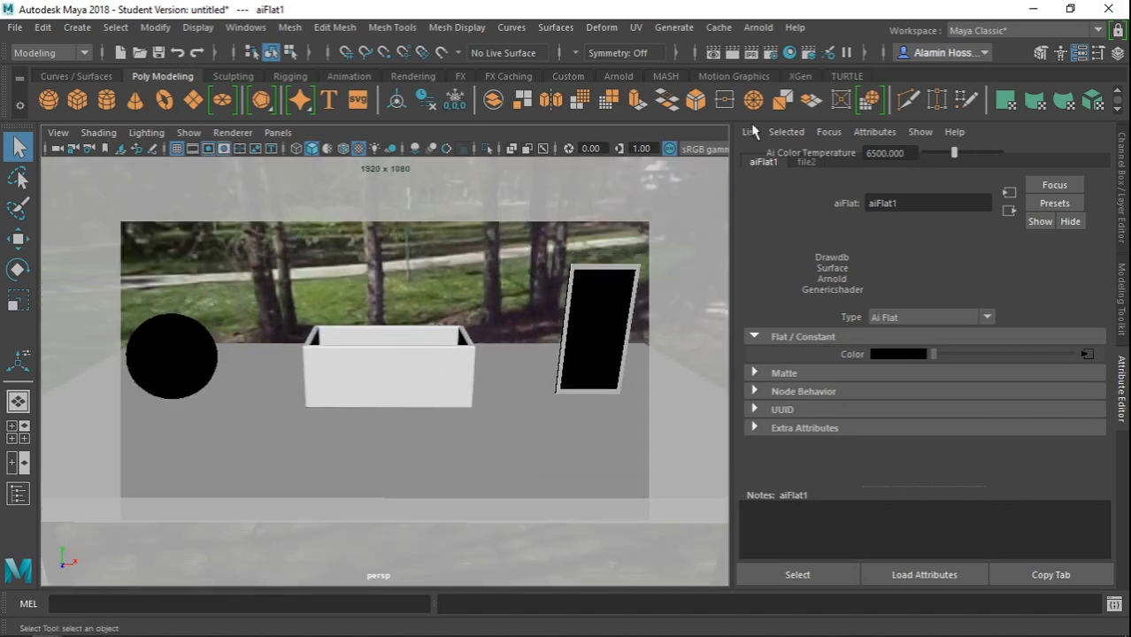
left_click(733, 55)
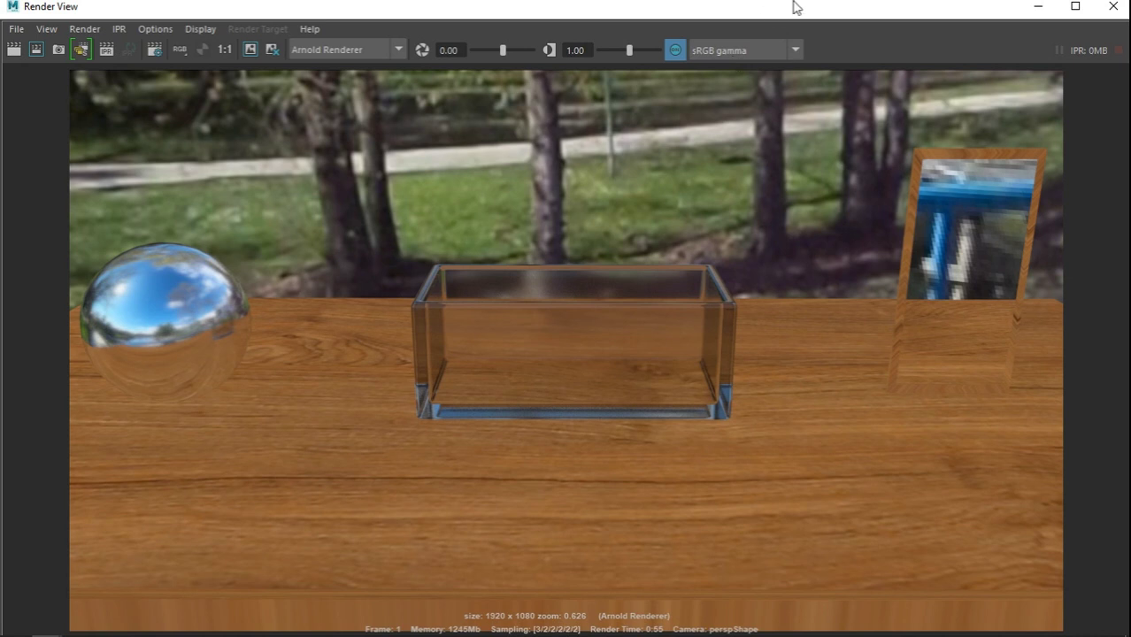
left_click(1035, 7)
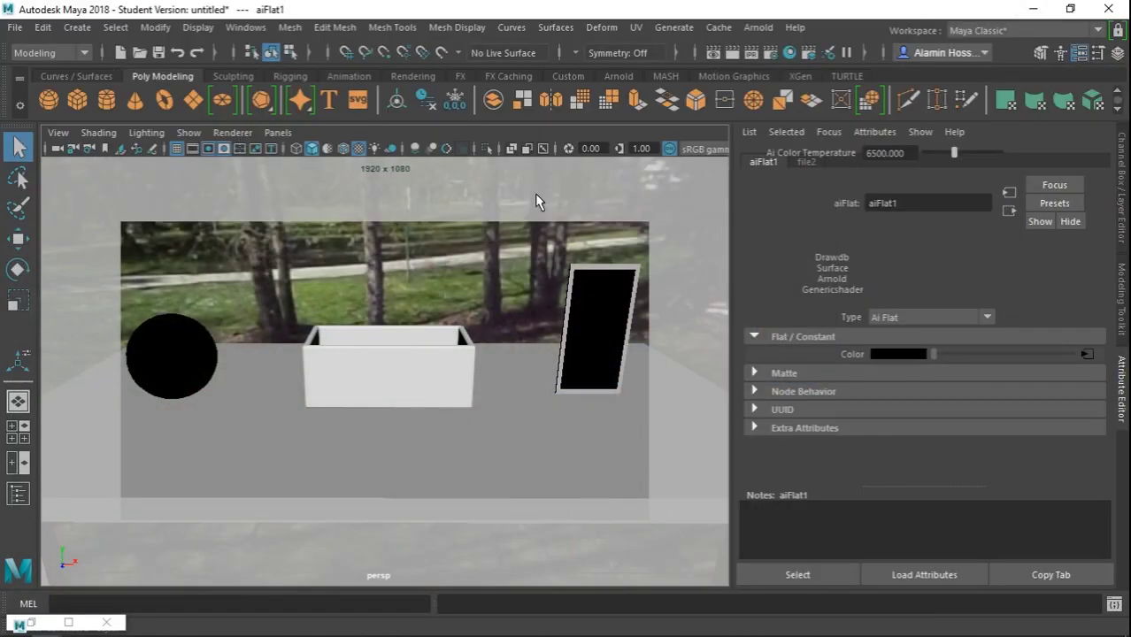
- Turn off the resolution gate and open Arnold RenderView beside the viewport
left_click(208, 150)
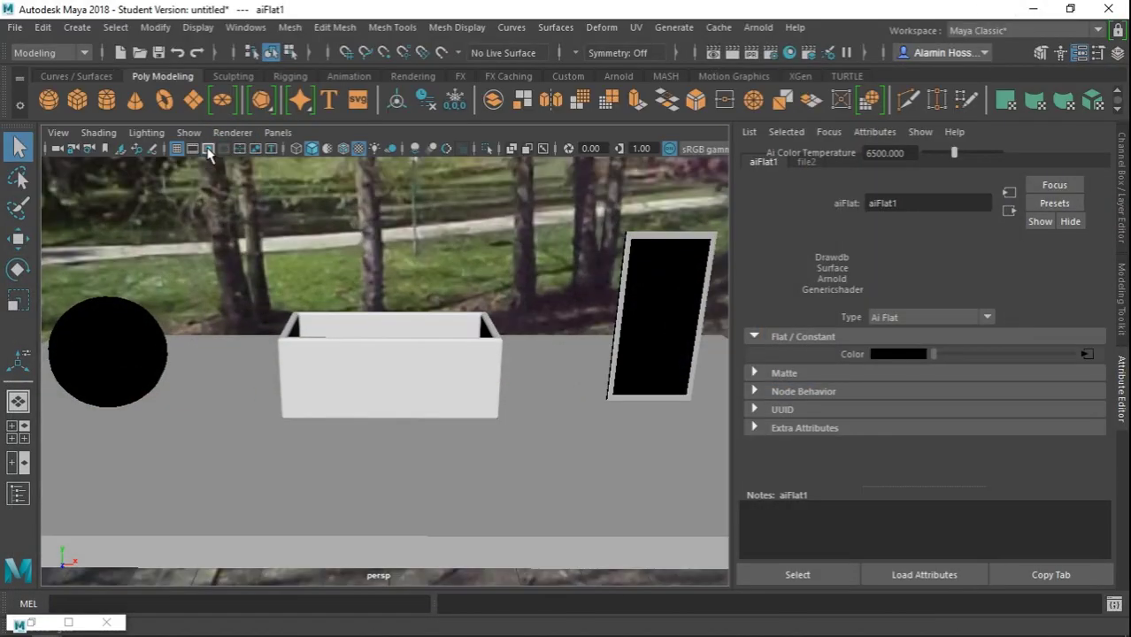
left_click(760, 28)
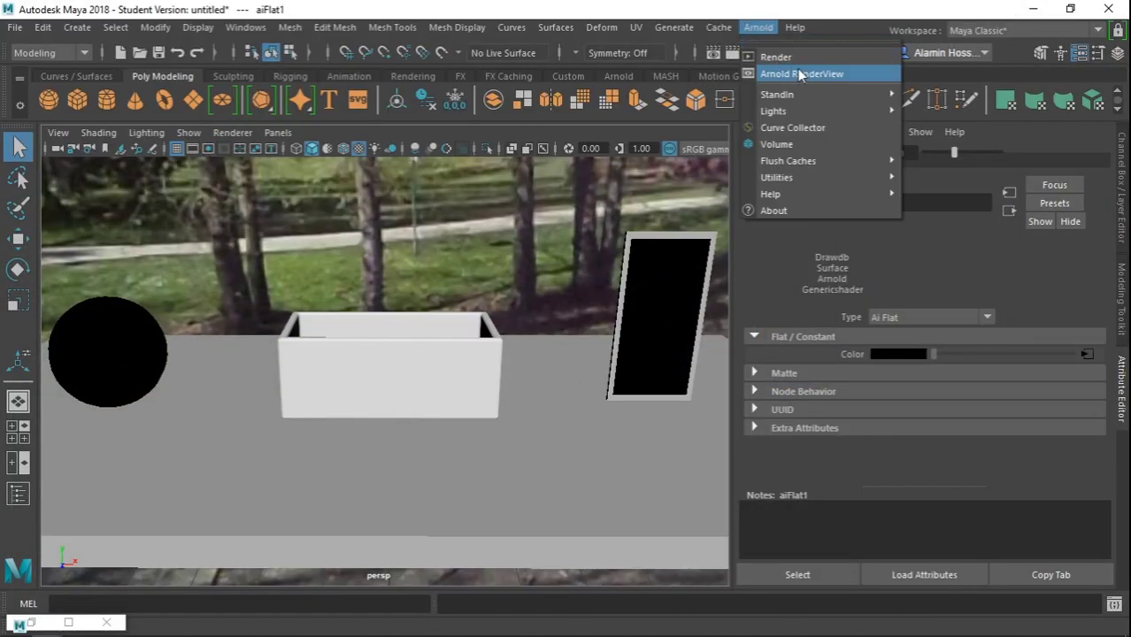
left_click(797, 70)
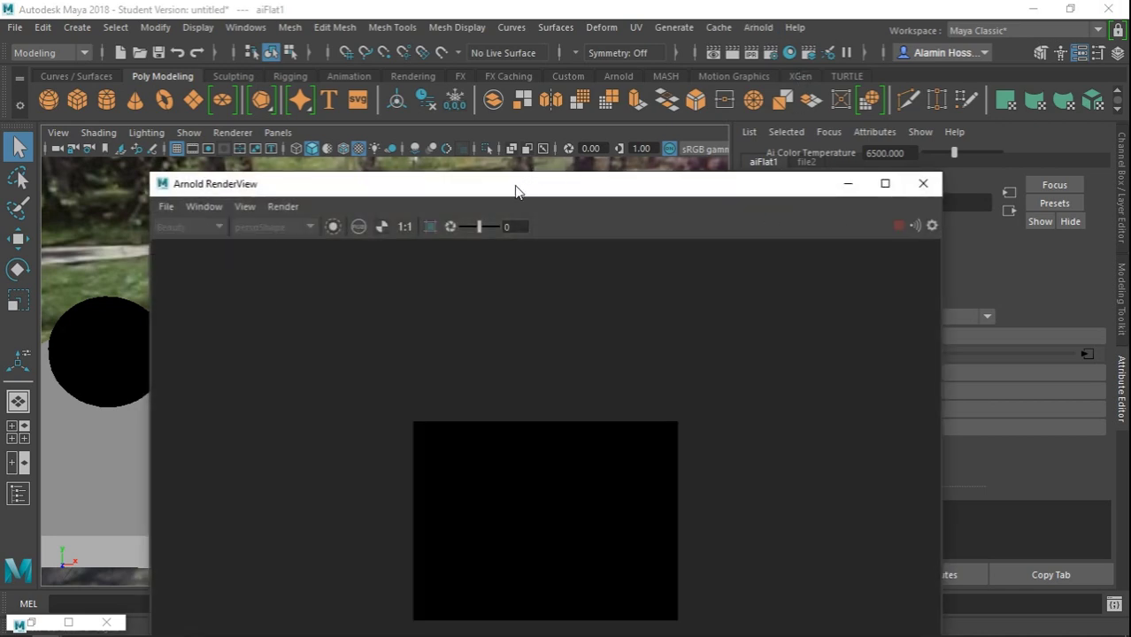
left_click_drag(522, 188, 851, 93)
- Move the glass box, pCube7, to the centre of the table
mouse_move(273, 264)
left_mouse_down("alt")
mouse_move(336, 261)
mouse_move(245, 271)
mouse_move(166, 368)
left_mouse_up("alt")
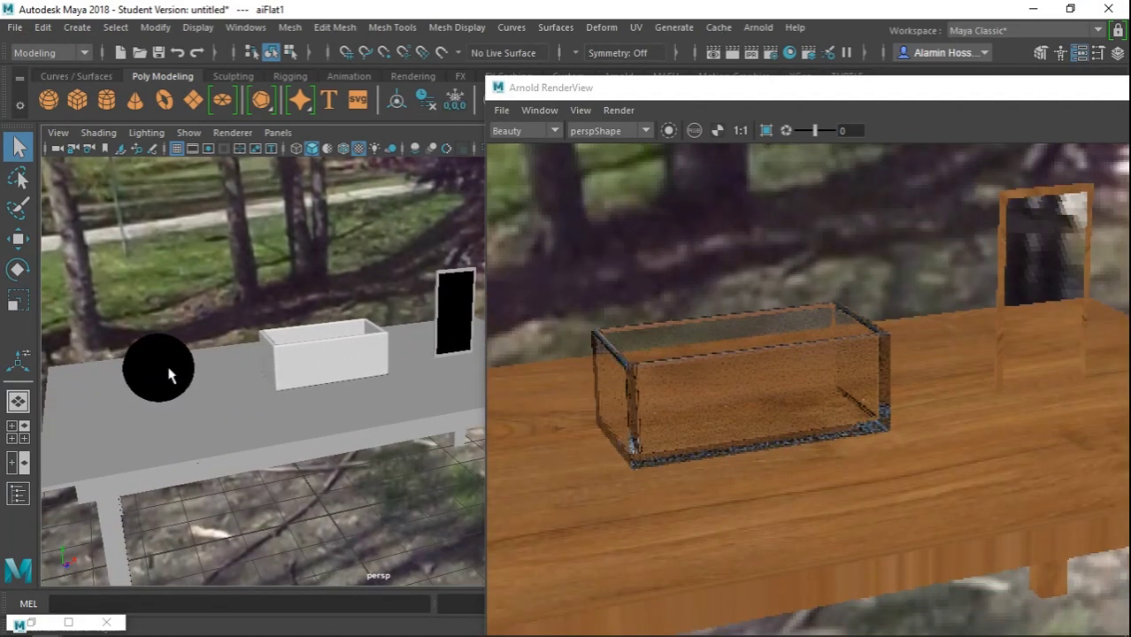
left_click(181, 373)
left_click(19, 239)
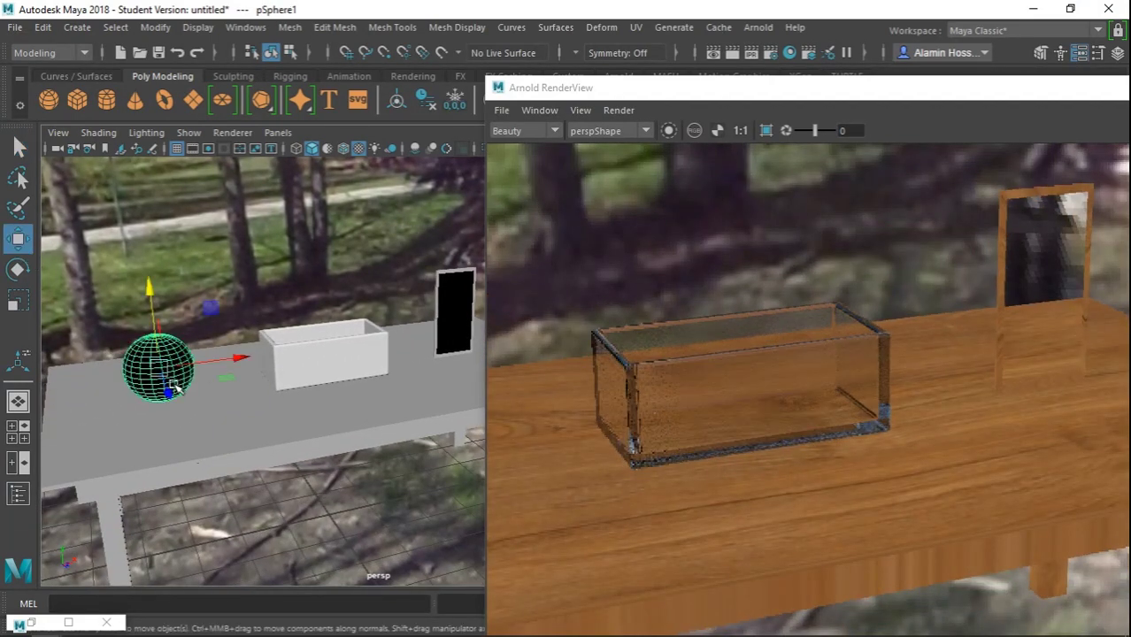
mouse_move(175, 387)
left_mouse_down("alt")
mouse_move(235, 460)
mouse_move(269, 361)
mouse_move(222, 374)
left_mouse_up("alt")
left_click(303, 354)
left_click_drag(404, 346, 206, 377, "alt")
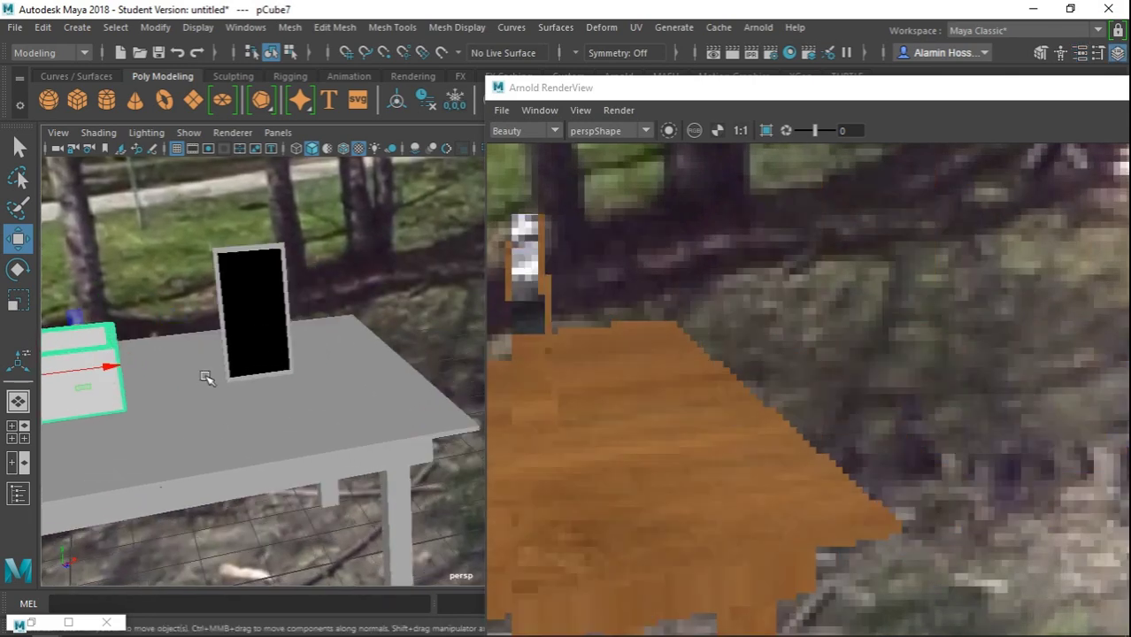
mouse_move(106, 363)
left_mouse_down()
mouse_move(278, 379)
mouse_move(302, 439)
mouse_move(266, 403)
mouse_move(351, 403)
mouse_move(379, 392)
left_mouse_up()
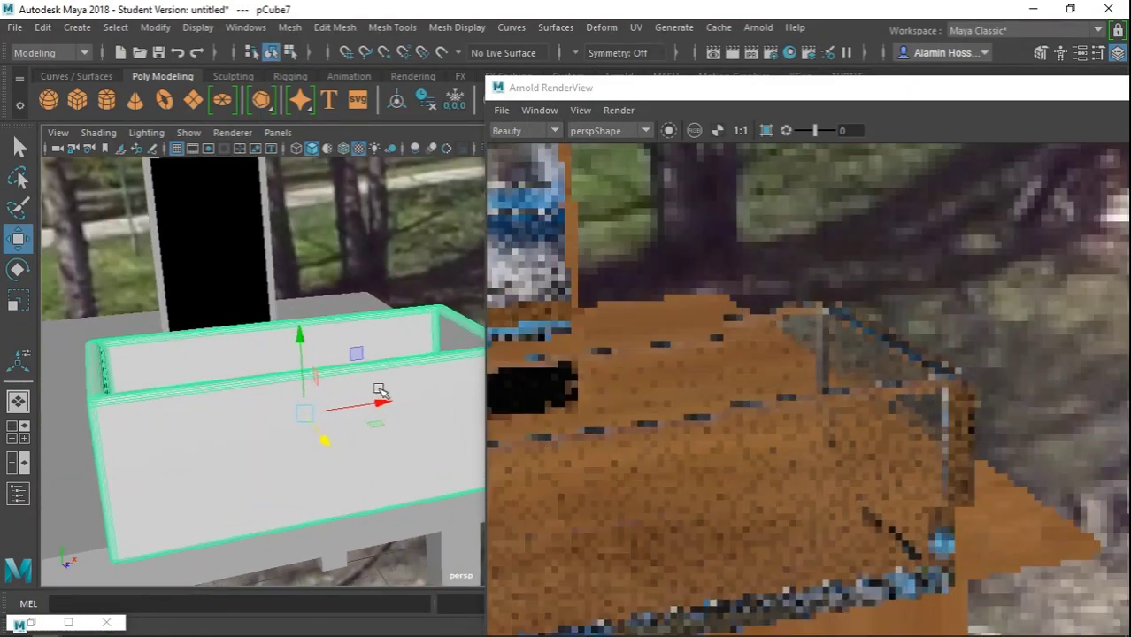
mouse_move(329, 442)
left_mouse_down("alt")
mouse_move(298, 404)
mouse_move(311, 399)
mouse_move(309, 364)
mouse_move(354, 336)
mouse_move(450, 346)
left_mouse_up("alt")
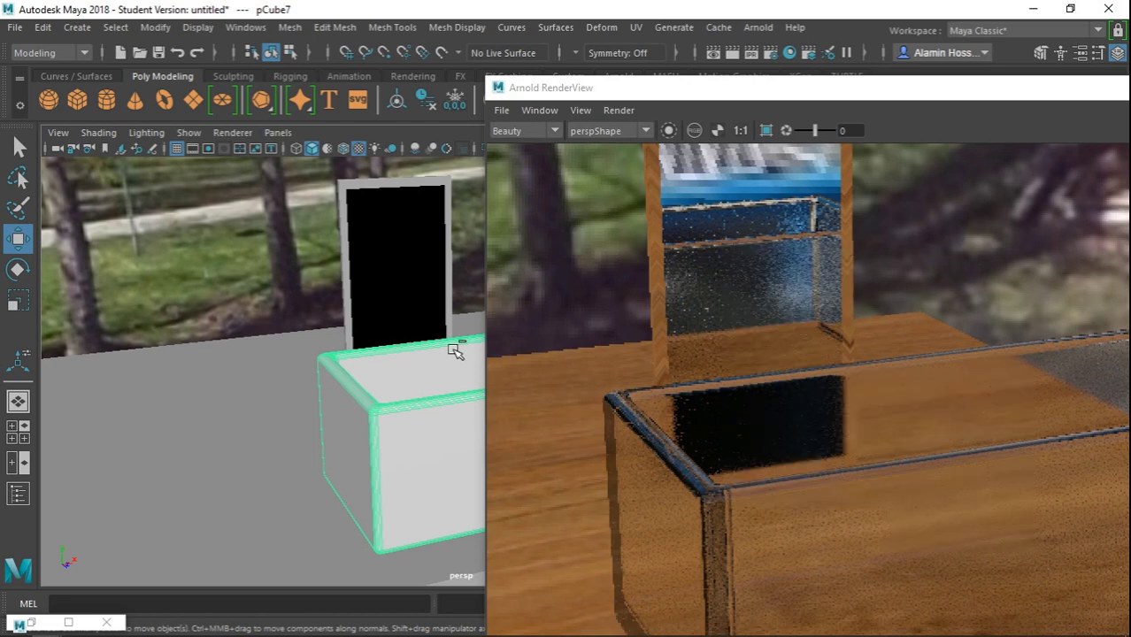
- Create a new polygon cube, pCube9, and lift it onto the tabletop
scroll(454, 350, "down", 3)
left_click_drag(442, 371, 429, 370, "alt")
scroll(429, 371, "down", 2)
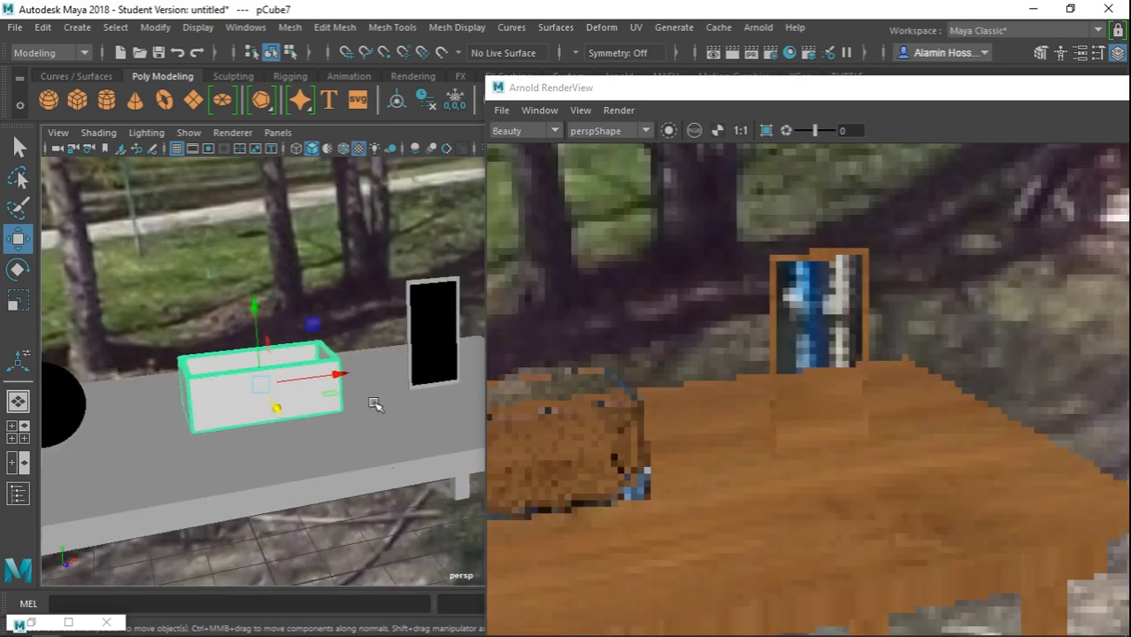
left_click_drag(375, 404, 266, 292, "alt")
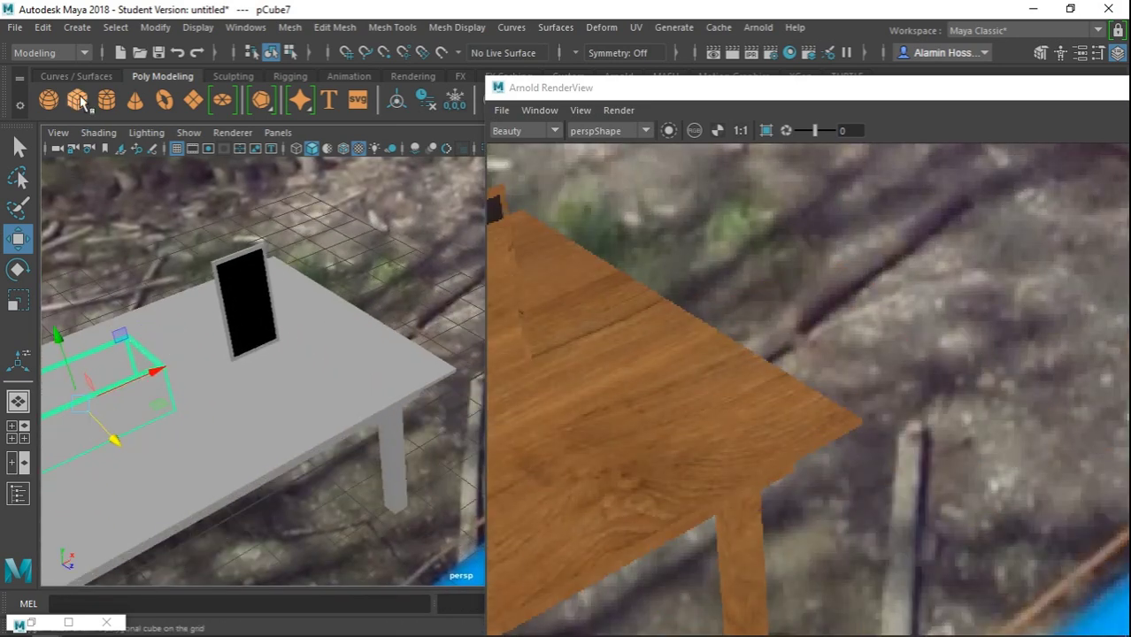
left_click(81, 103)
mouse_move(134, 550)
left_mouse_down()
mouse_move(75, 373)
mouse_move(164, 360)
mouse_move(266, 315)
mouse_move(344, 394)
mouse_move(313, 349)
mouse_move(265, 379)
left_mouse_up()
- Try assigning a new Arnold aiFlat shader to the new cube
right_click(268, 380)
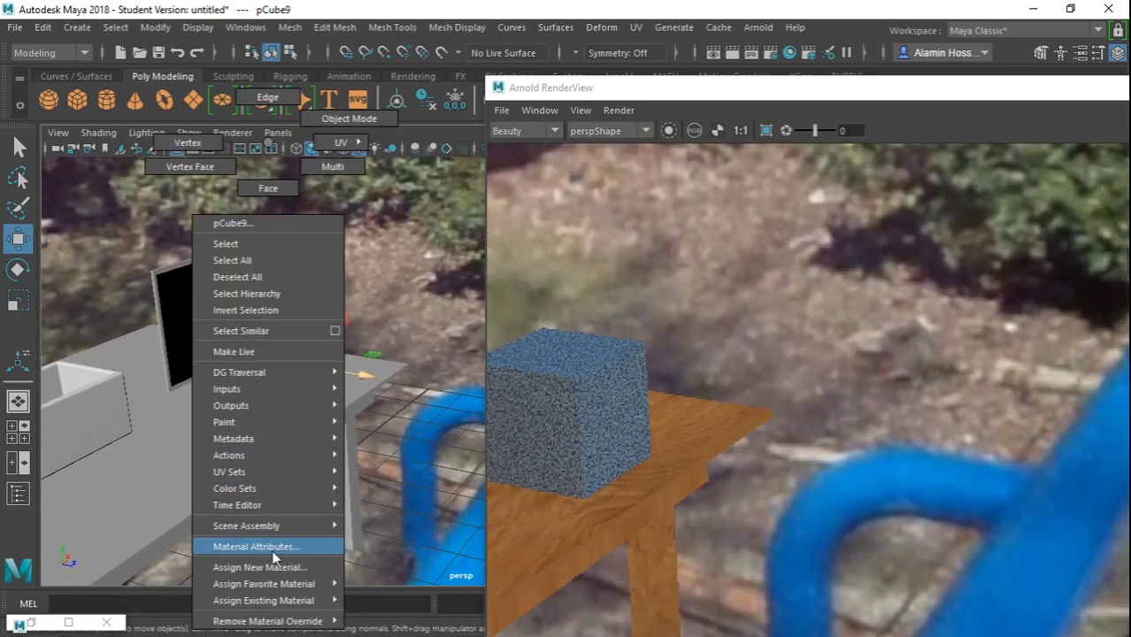
left_click(256, 567)
left_click(422, 352)
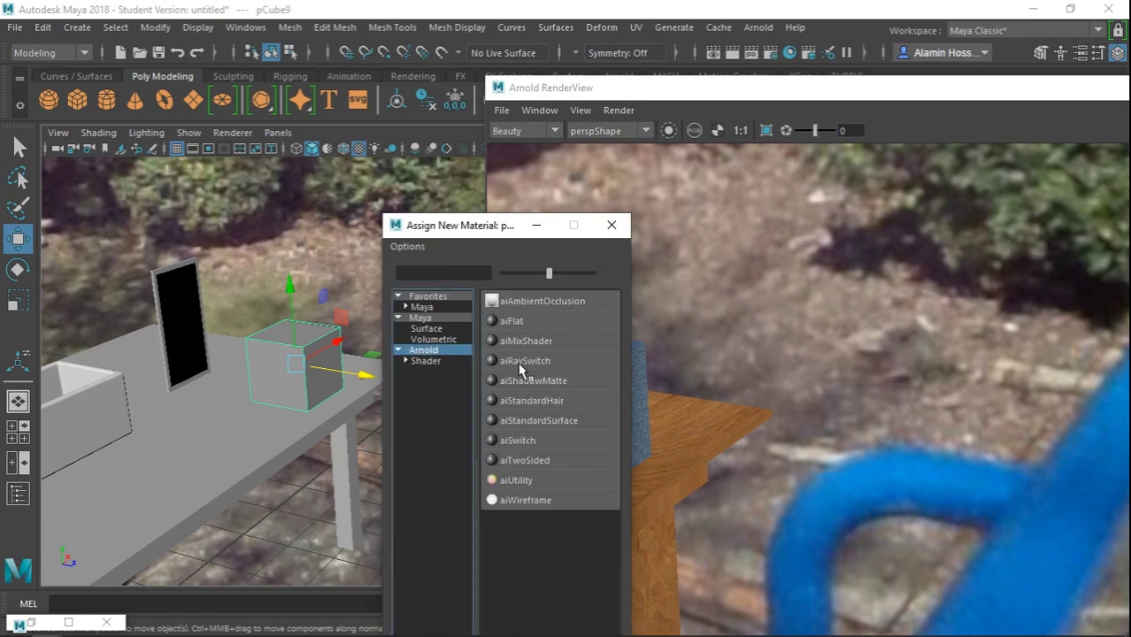
left_click(530, 326)
left_click_drag(451, 354, 397, 369, "alt")
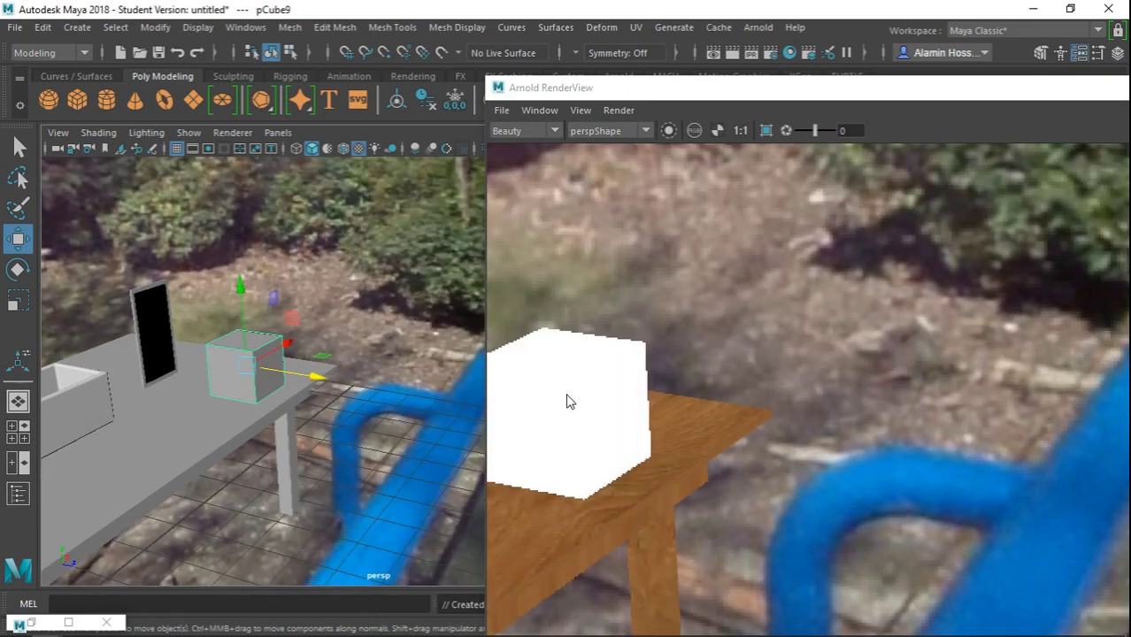
- Undo the flat shader and assign a new Blinn material, blinn2, to the cube
right_click(252, 382)
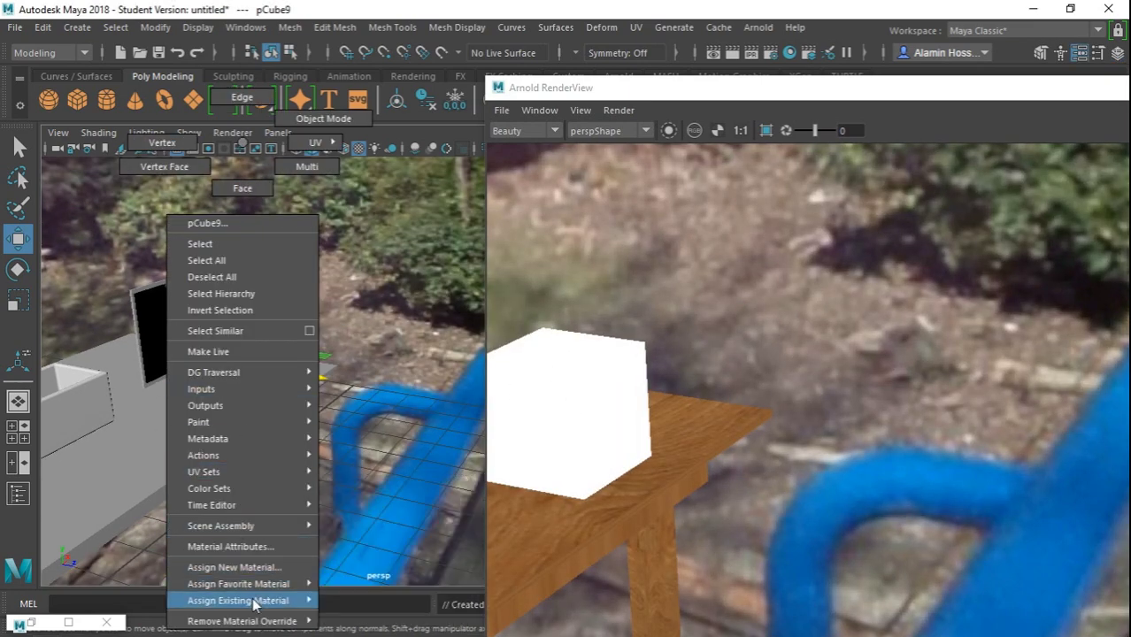
left_click(271, 397)
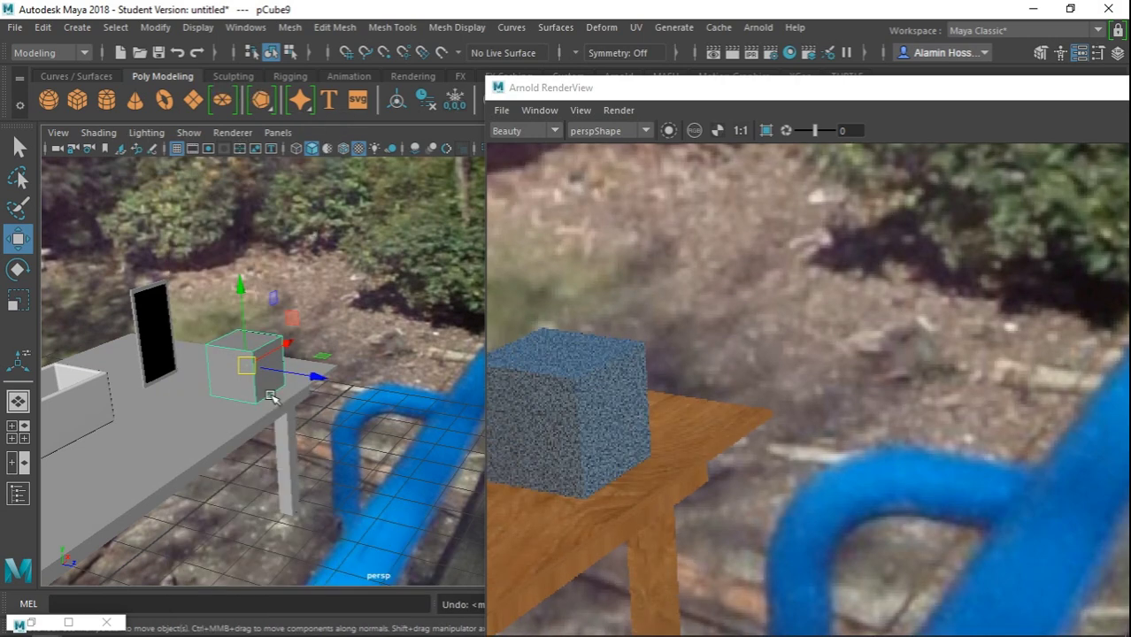
right_click(252, 393)
left_click(252, 566)
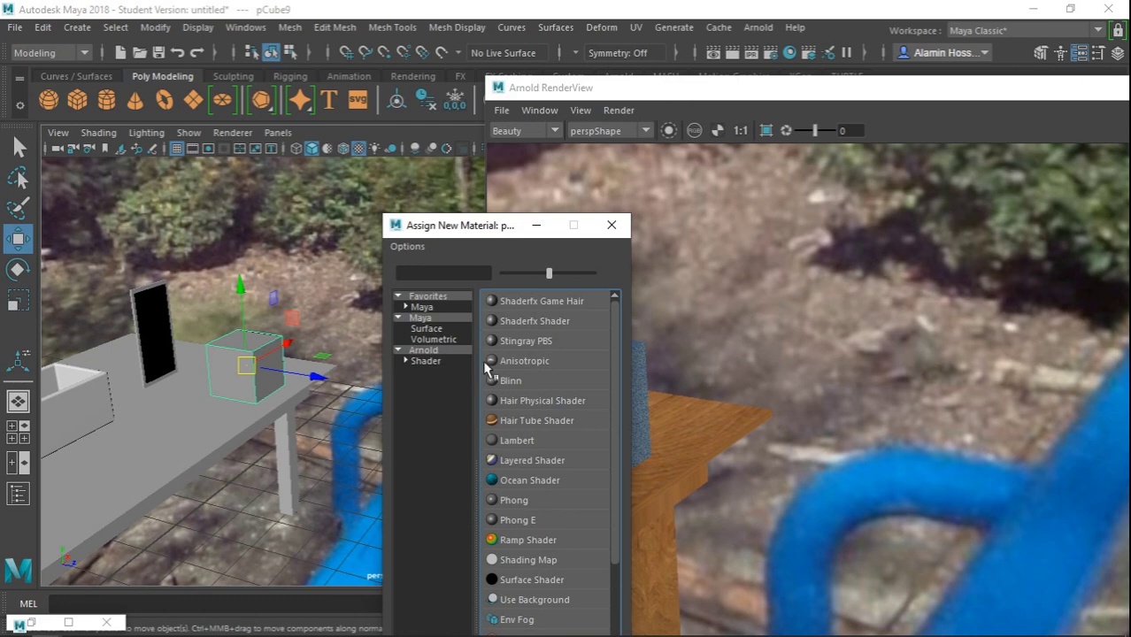
left_click(513, 381)
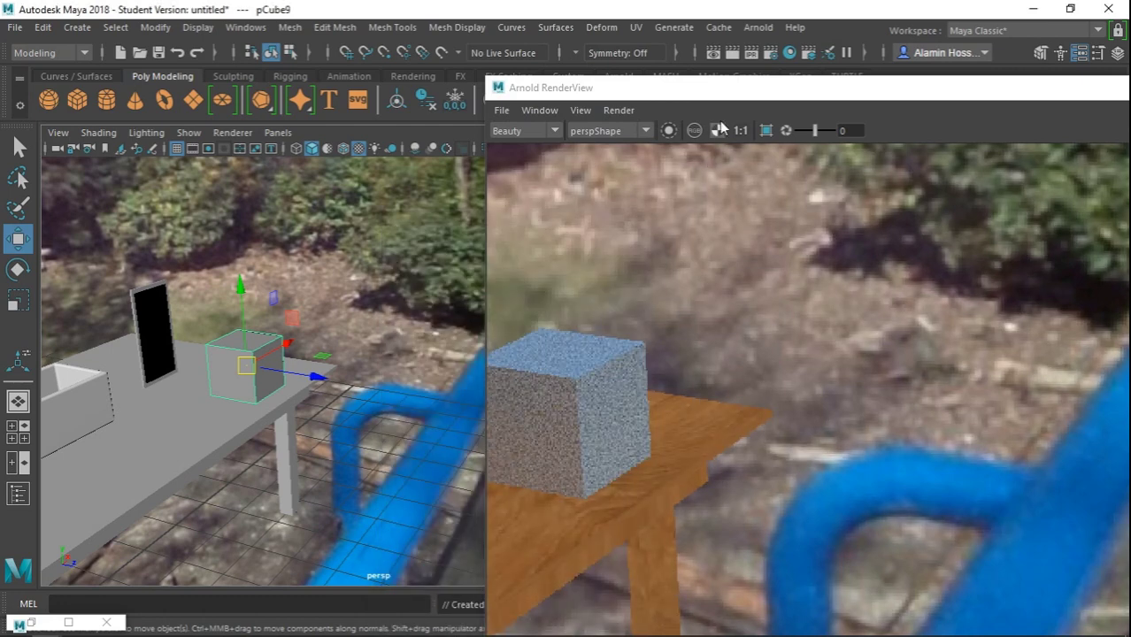
left_click_drag(602, 87, 533, 500)
- Make blinn2 red, then orbit around the cube and mirror to check the Arnold render
left_click(898, 349)
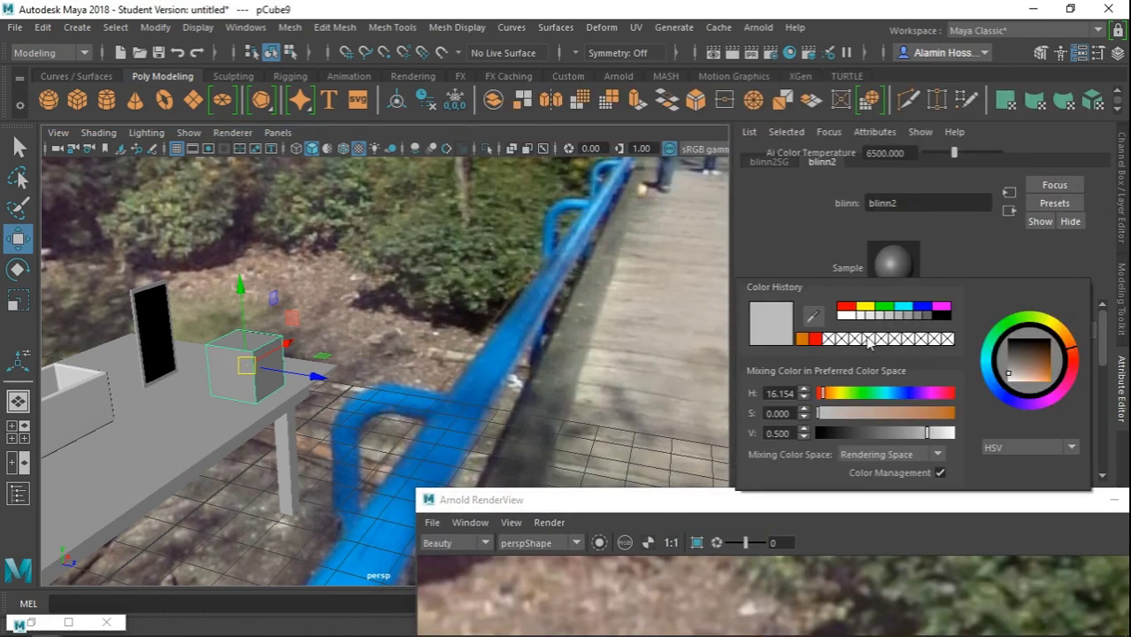
left_click(827, 340)
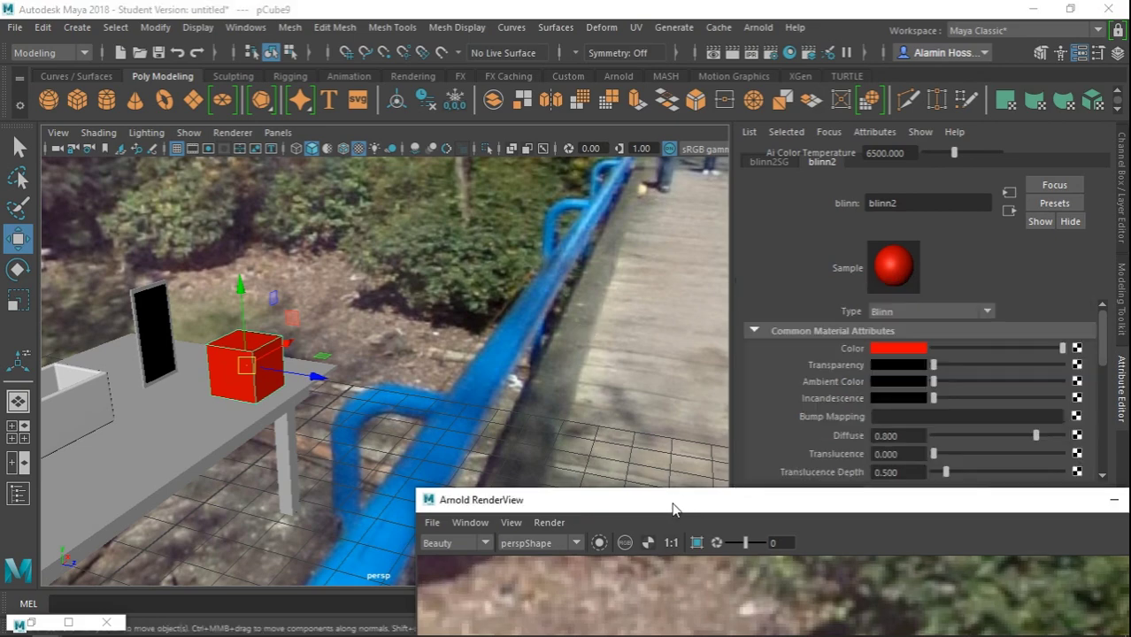
left_click_drag(672, 501, 673, 135)
left_click_drag(354, 341, 366, 375, "alt")
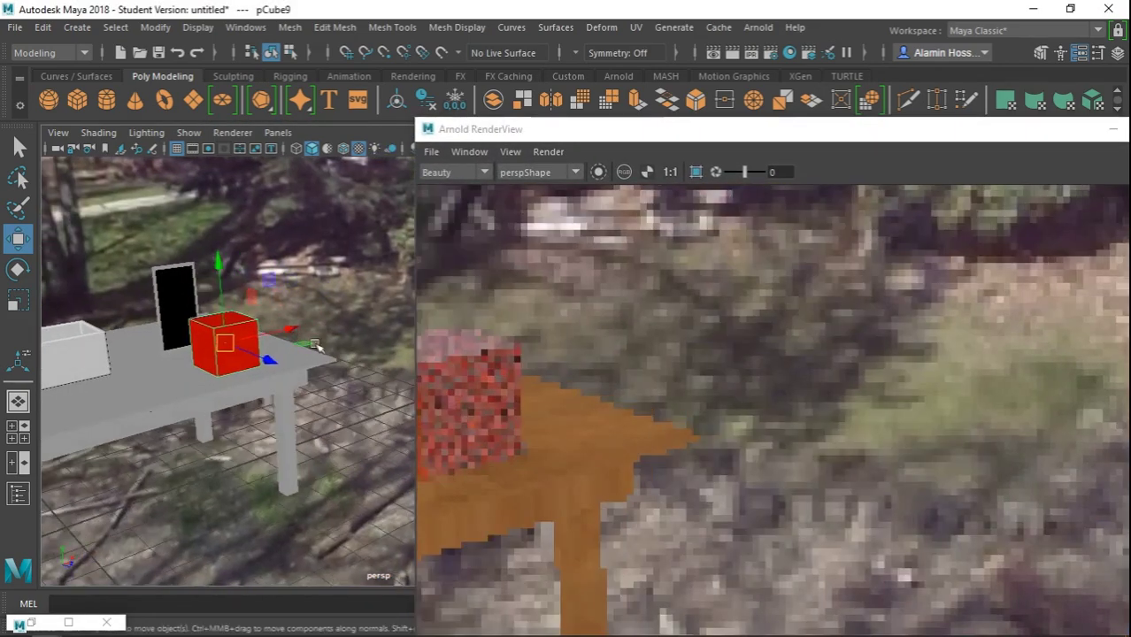
right_click_drag(367, 375, 610, 484, "alt")
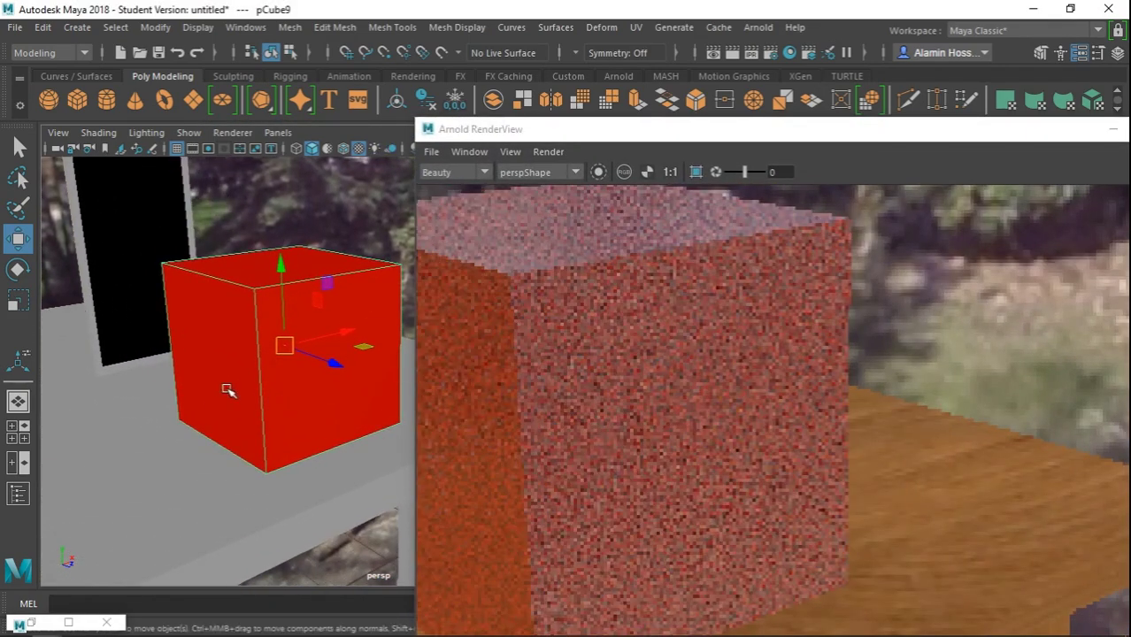
left_click_drag(228, 387, 367, 449, "alt")
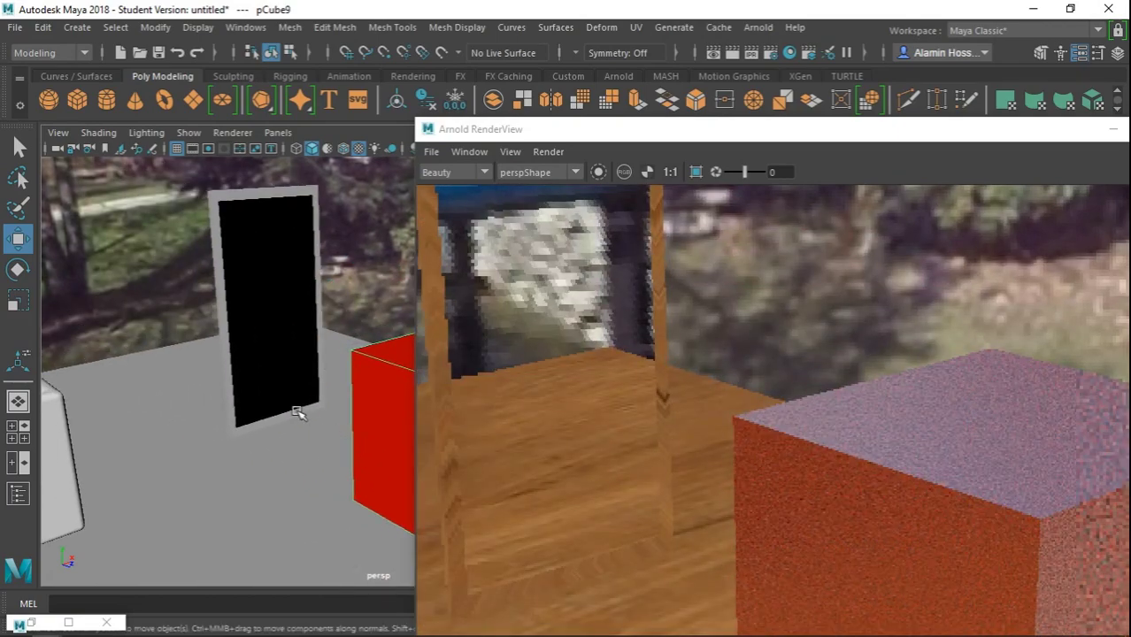
mouse_move(297, 415)
left_mouse_down("alt")
mouse_move(215, 411)
mouse_move(268, 416)
mouse_move(240, 412)
left_mouse_up("alt")
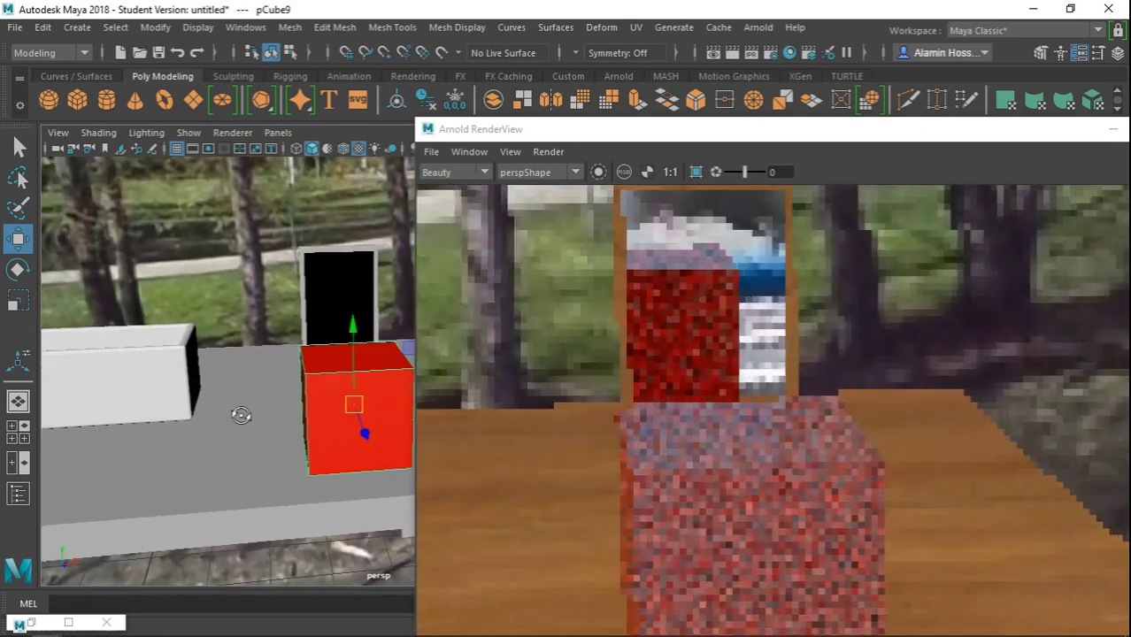
left_click_drag(613, 139, 640, 67)
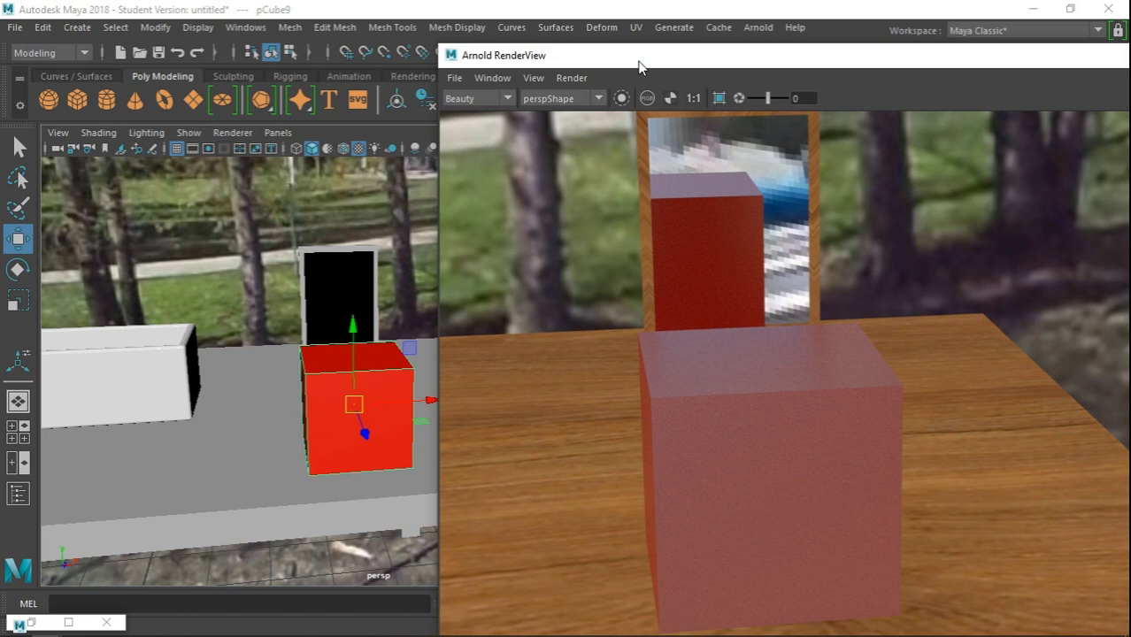
- Close the Arnold RenderView and quit Maya without saving the scene
left_click_drag(640, 67, 362, 53)
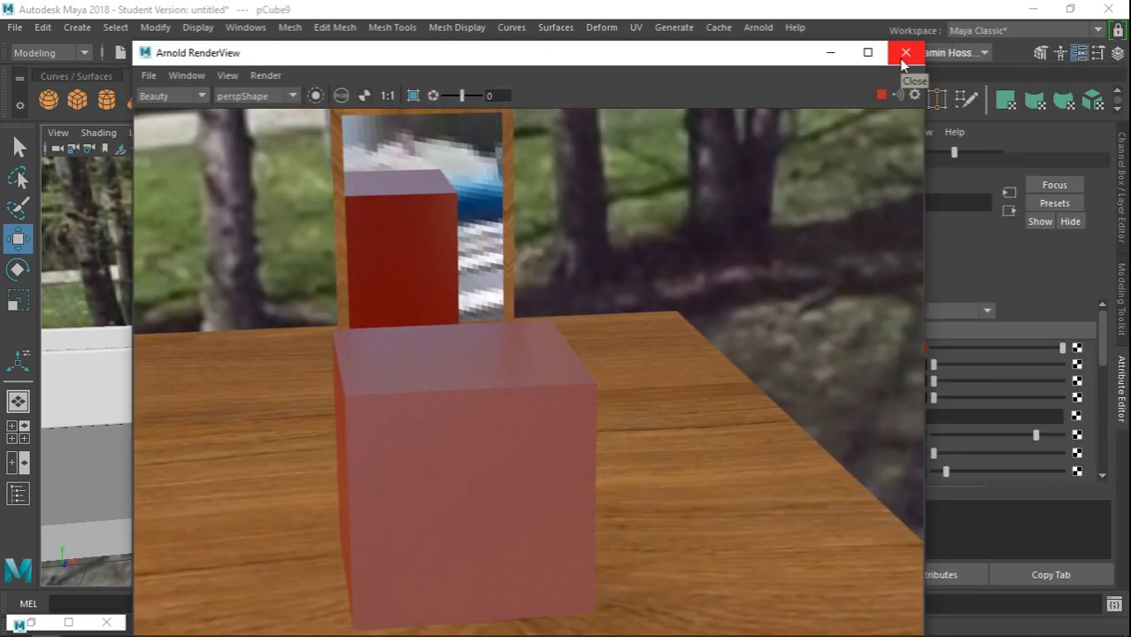
left_click(904, 53)
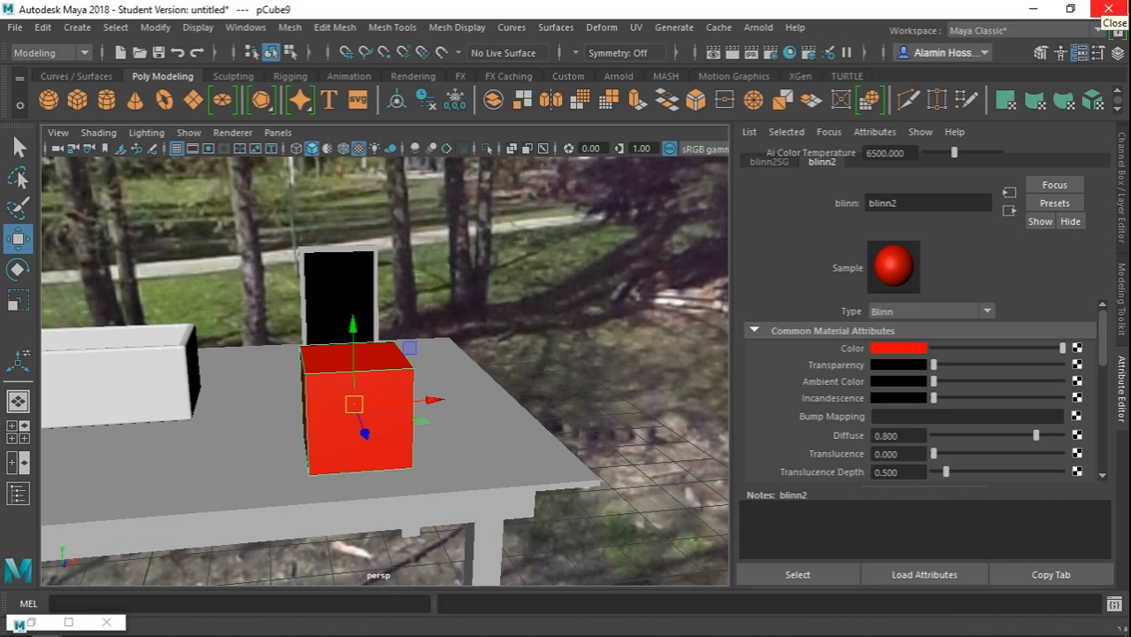
left_click(1108, 9)
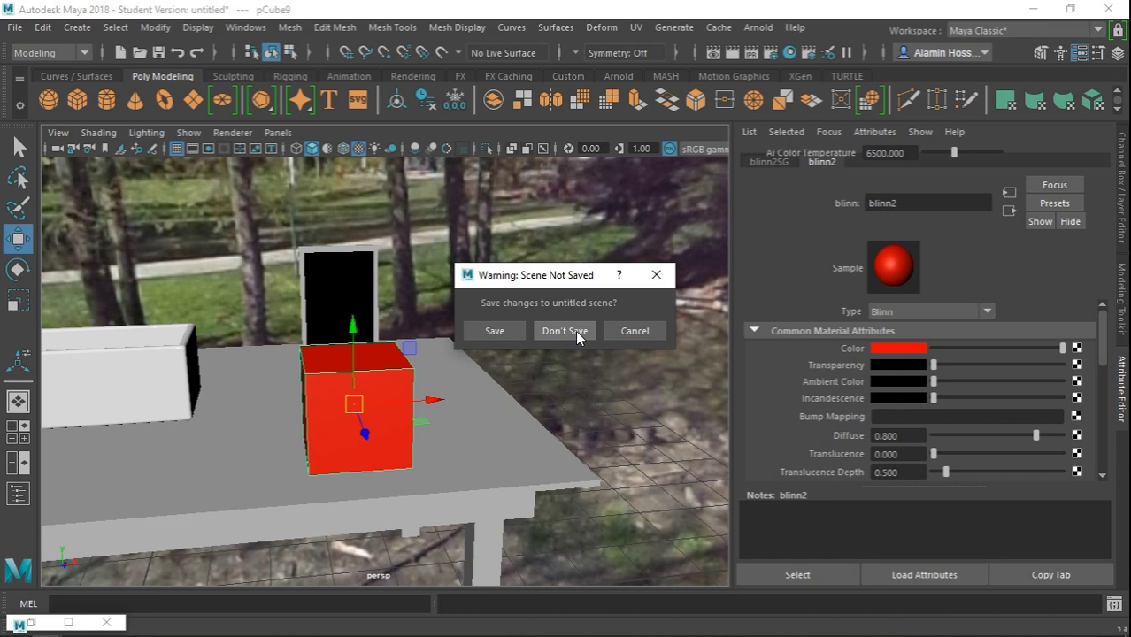
left_click(575, 335)
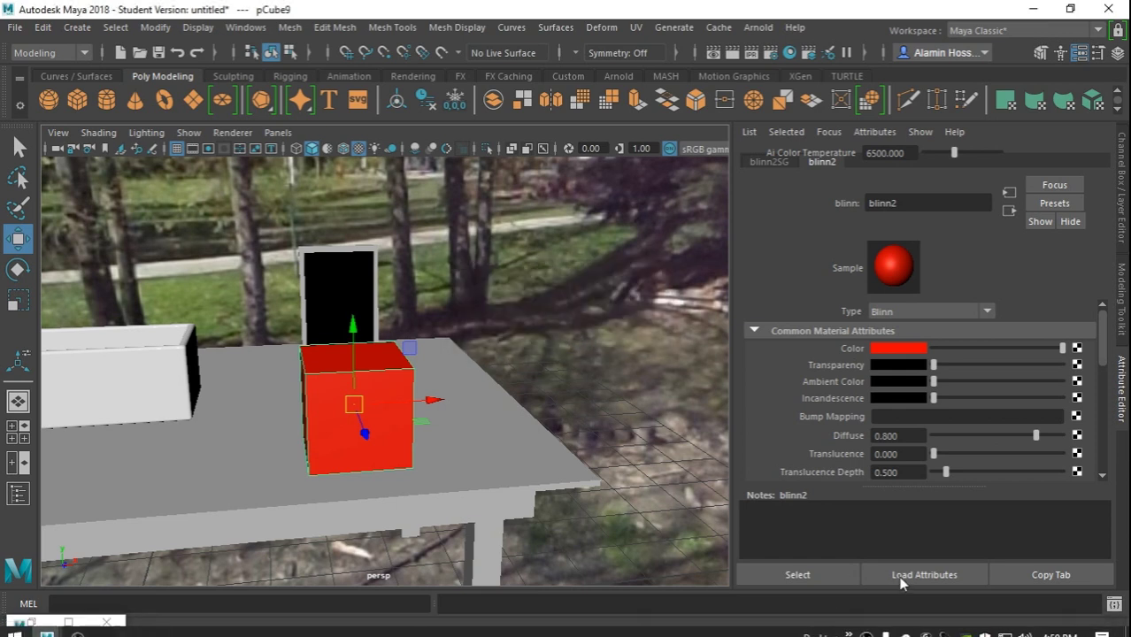